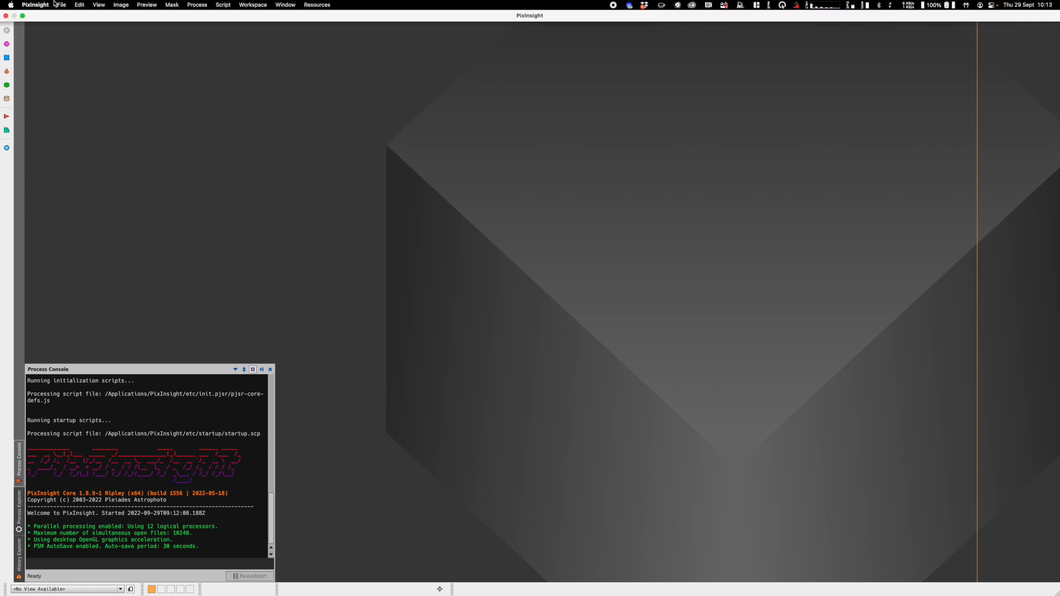
# Open M33-Red-lpc.fits, M33-Luminance-lpc.fits, M33-Green-lpc.fits and M33-Blue-lpc.fits, and close the process console.
pyautogui.click(59, 5)
pyautogui.click(81, 18)
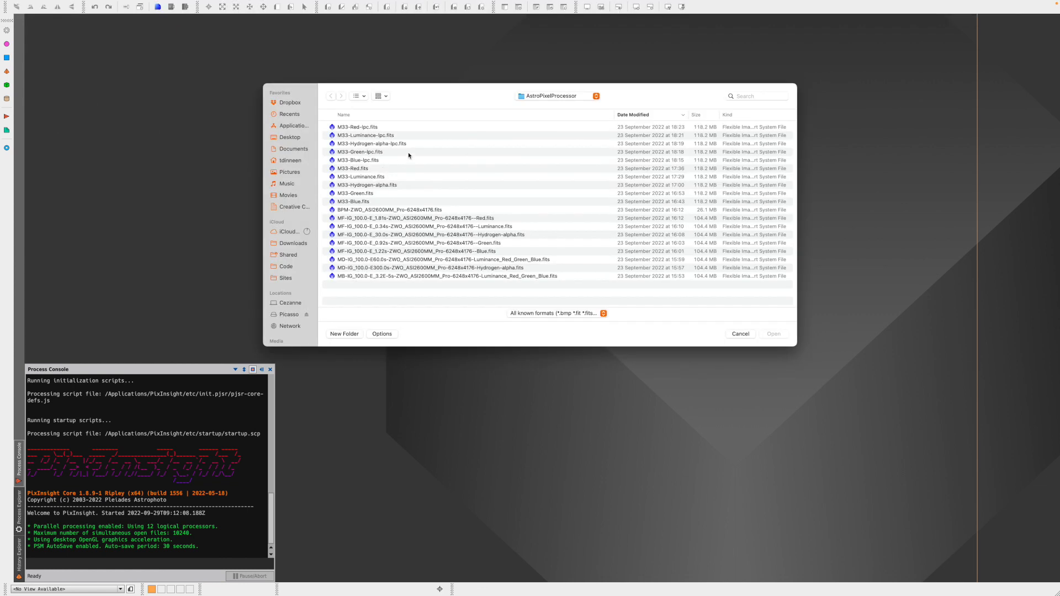
pyautogui.click(379, 128)
pyautogui.keyDown('super'); pyautogui.click(381, 136); pyautogui.keyUp('super')
pyautogui.keyDown('super'); pyautogui.click(386, 153); pyautogui.keyUp('super')
pyautogui.keyDown('super'); pyautogui.click(387, 160); pyautogui.keyUp('super')
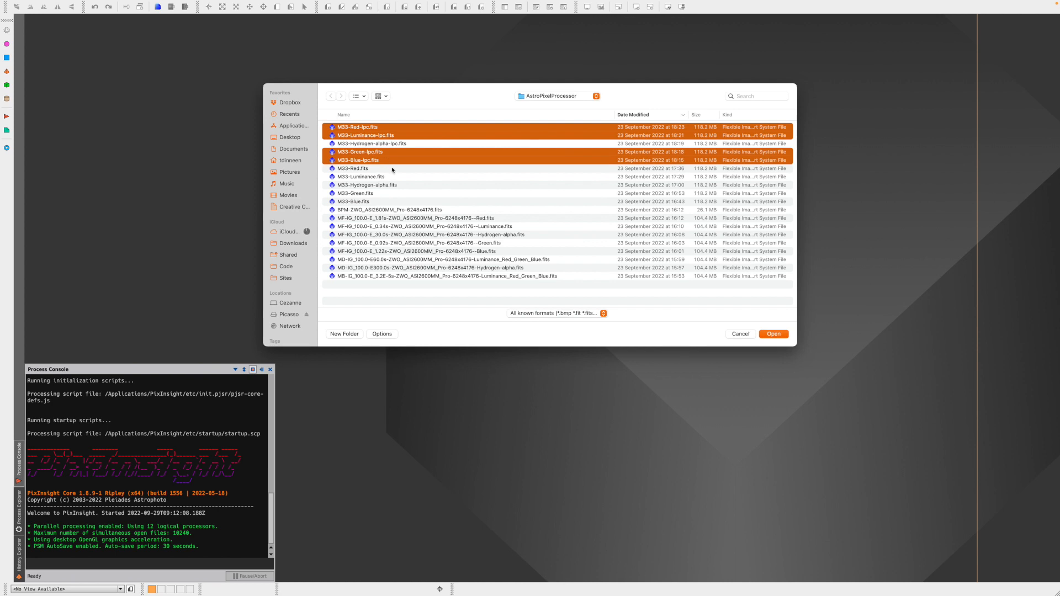
pyautogui.click(776, 334)
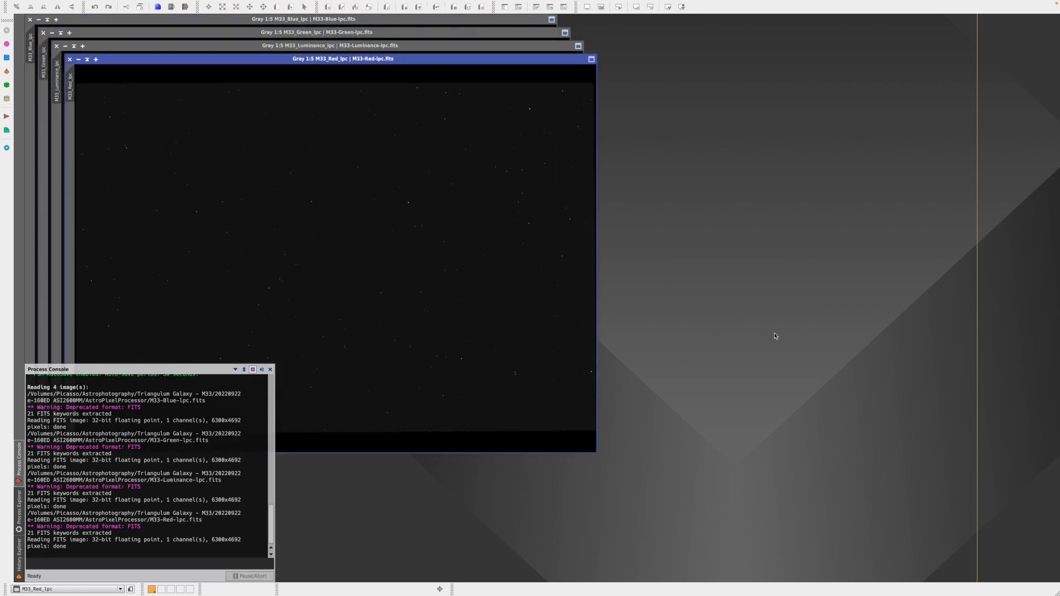
pyautogui.click(270, 370)
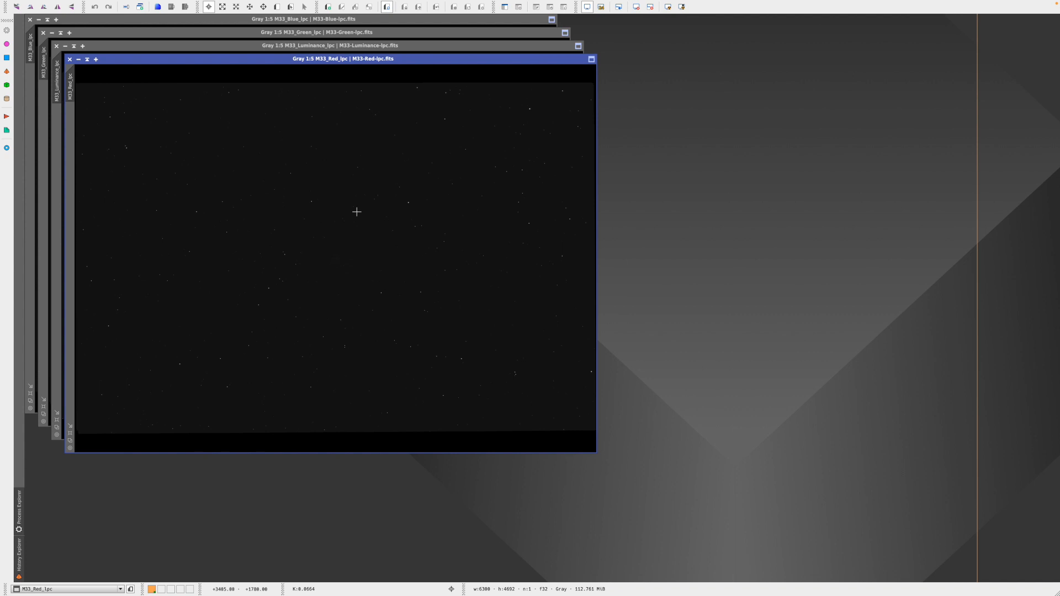
# Apply an automatic screen stretch to the red, luminance, green and blue images, spreading out the red and luminance windows.
pyautogui.hotkey('ctrl', 'a')
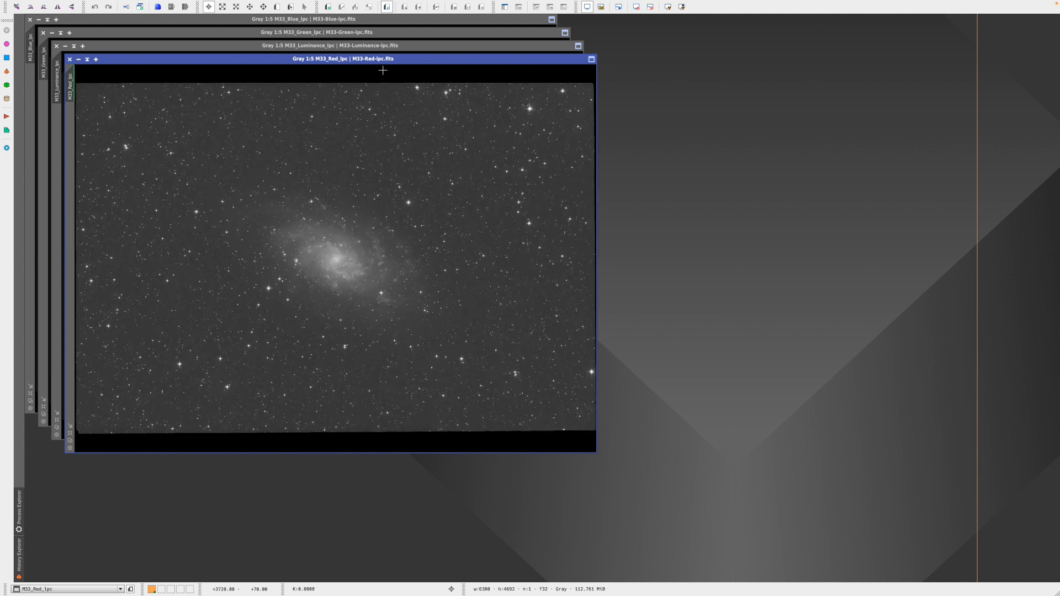
pyautogui.moveTo(385, 60); pyautogui.dragTo(519, 138)
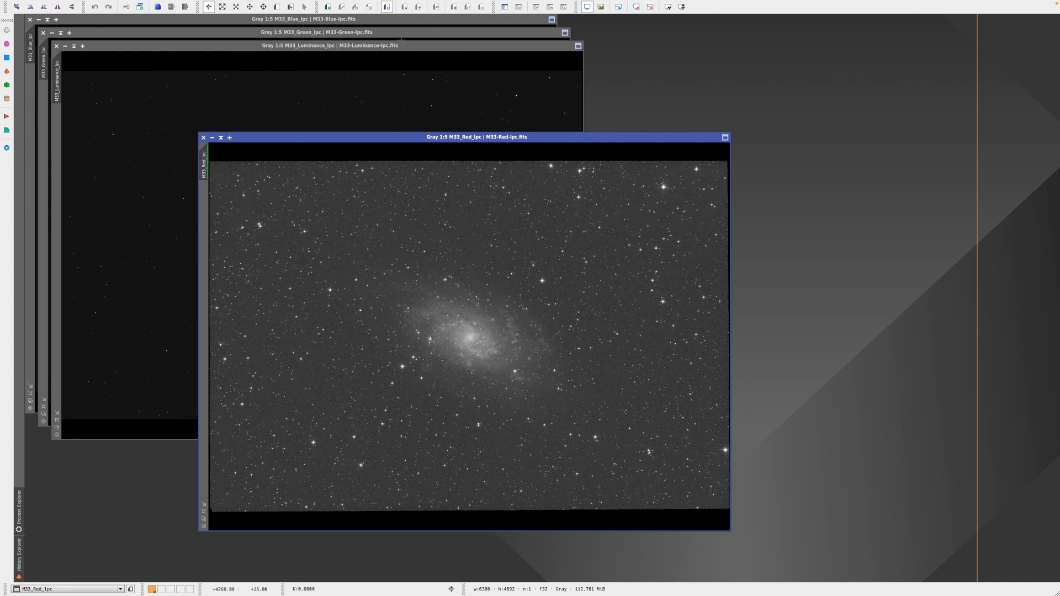
pyautogui.click(402, 53)
pyautogui.hotkey('ctrl', 'a')
pyautogui.moveTo(385, 48); pyautogui.dragTo(456, 94)
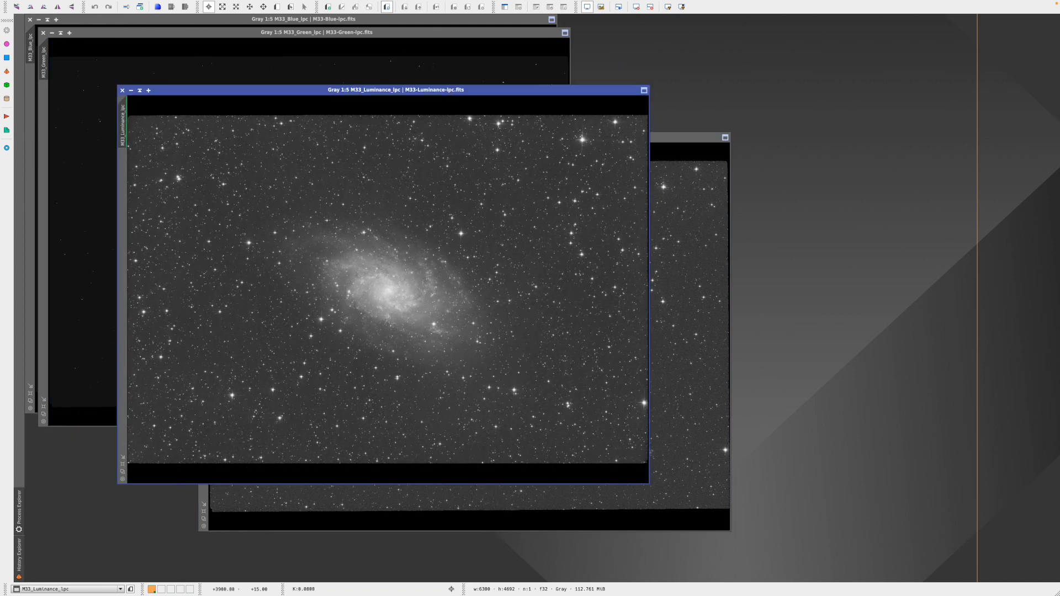
pyautogui.click(360, 34)
pyautogui.hotkey('ctrl', 'a')
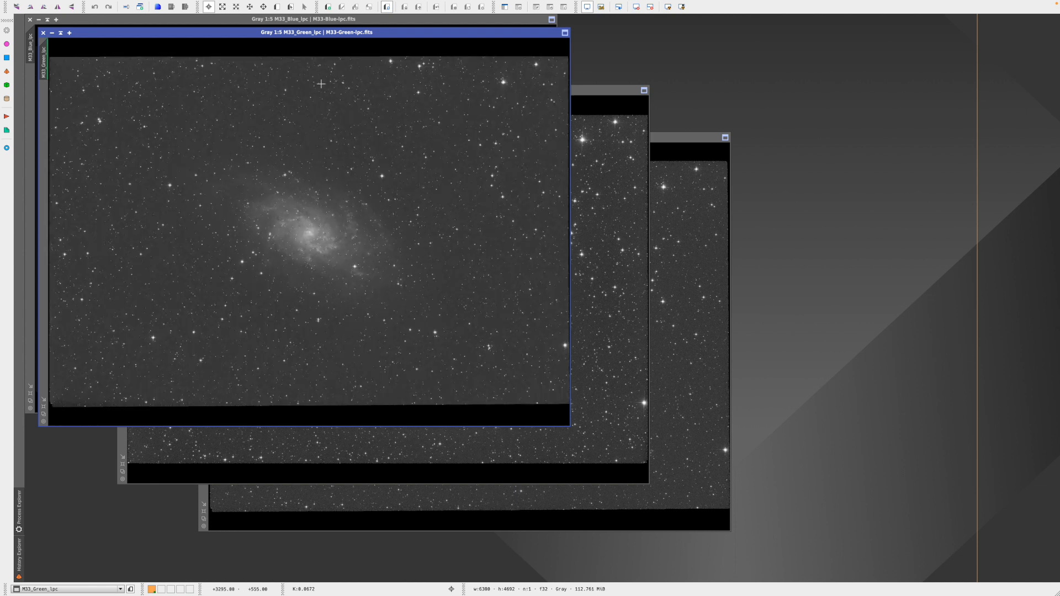
pyautogui.click(282, 21)
pyautogui.hotkey('ctrl', 'a')
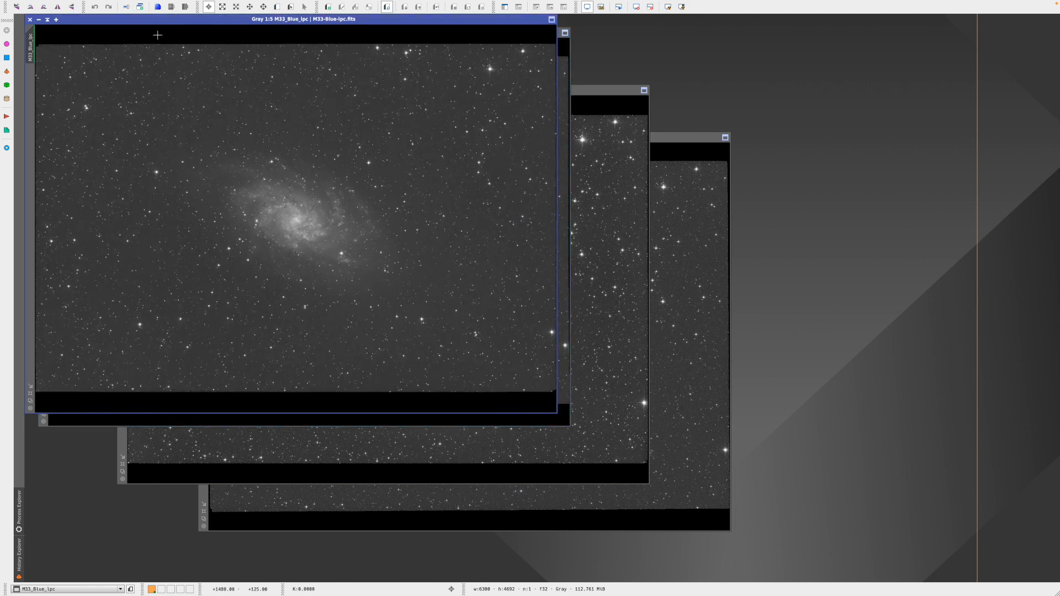
# Rename the identifiers of the blue and green images to Blue and Green.
pyautogui.doubleClick(32, 51)
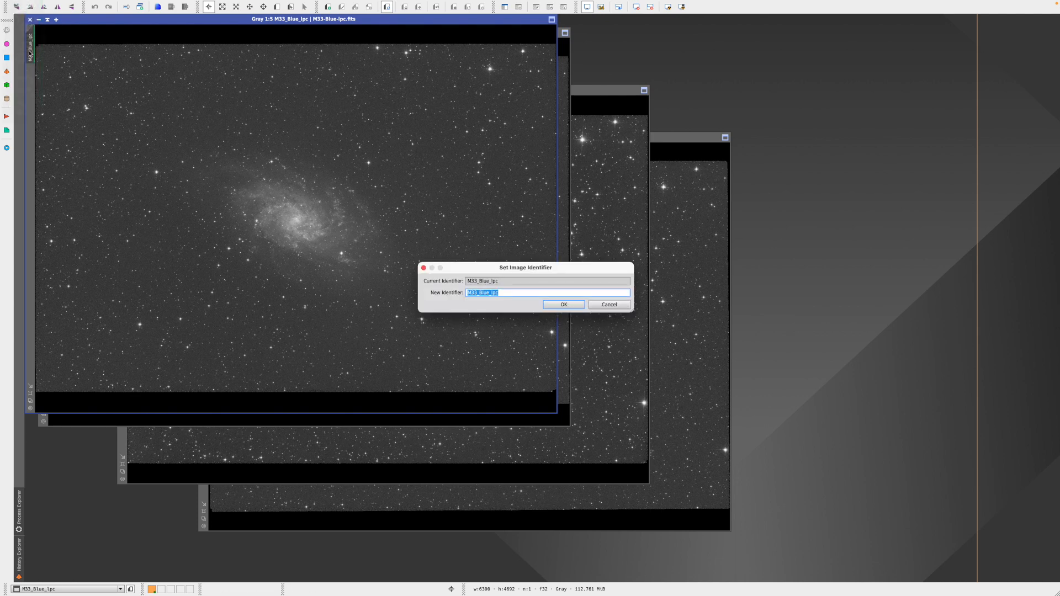
pyautogui.write('Blue')
pyautogui.press('Return')
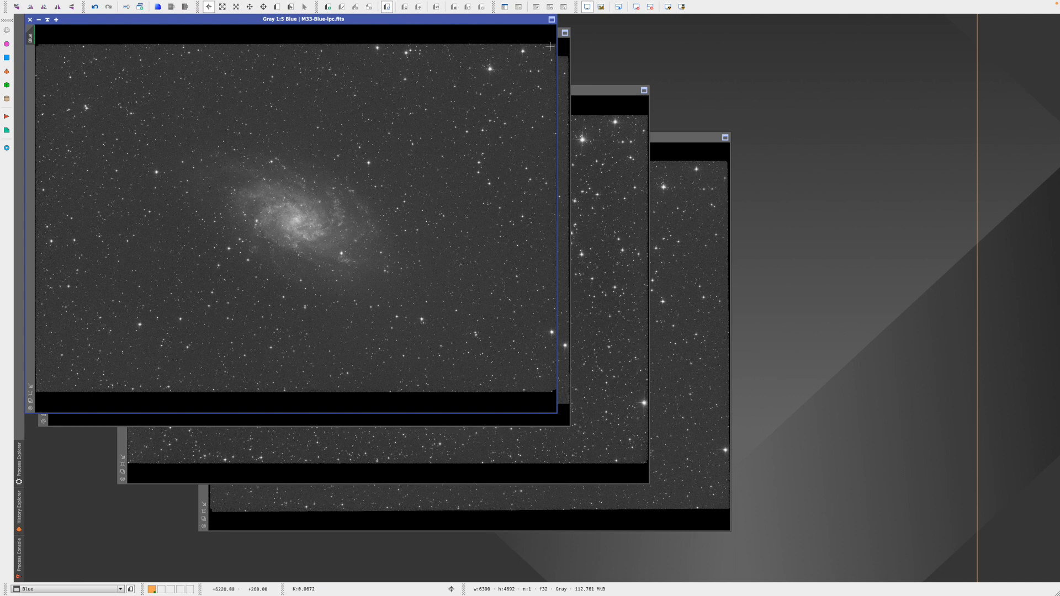
pyautogui.click(564, 81)
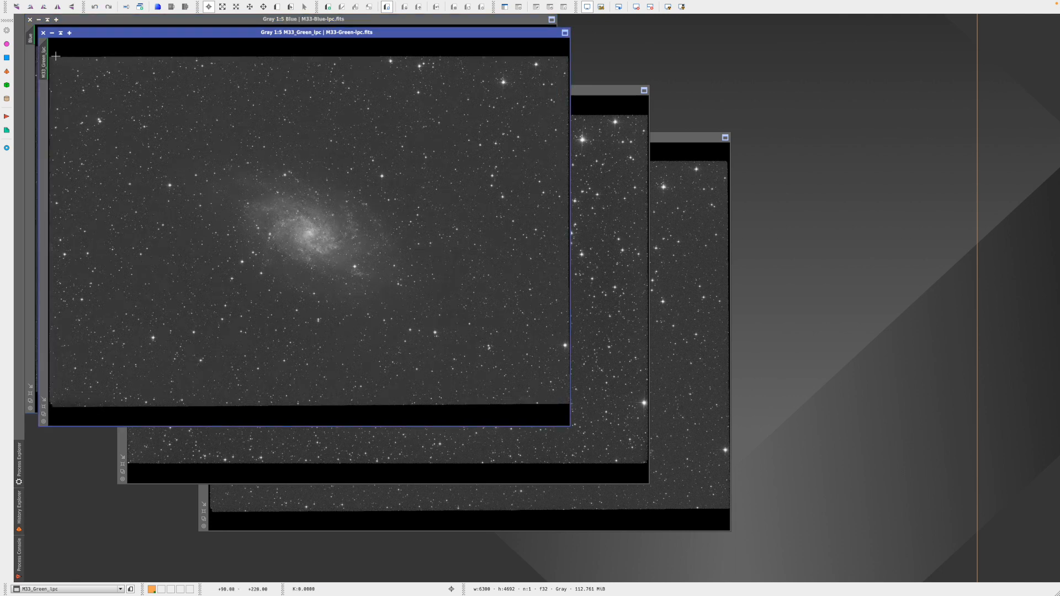
pyautogui.doubleClick(44, 68)
pyautogui.write('Gr')
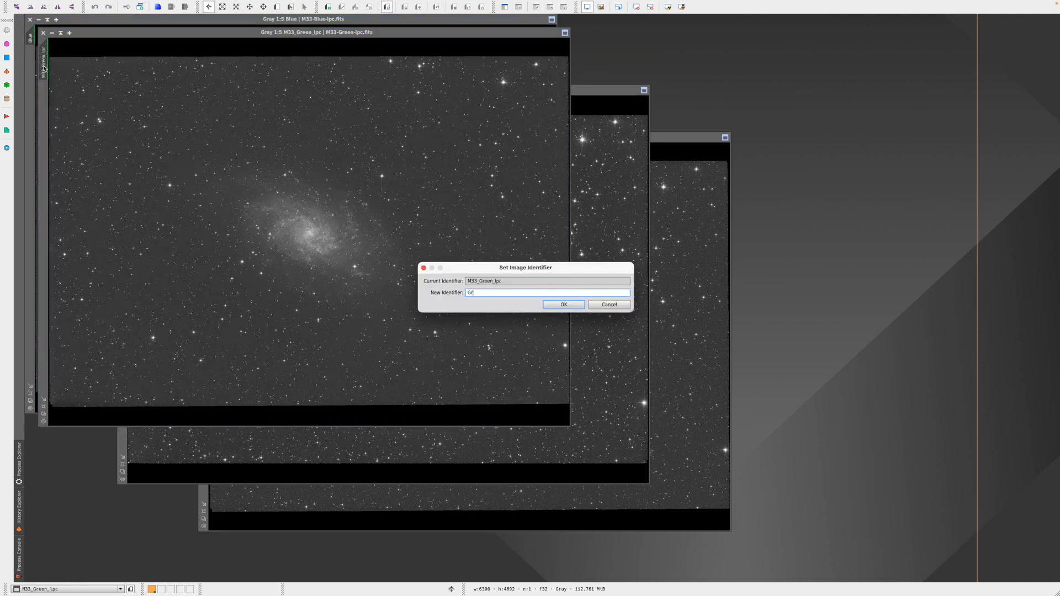
pyautogui.write('een')
pyautogui.press('Return')
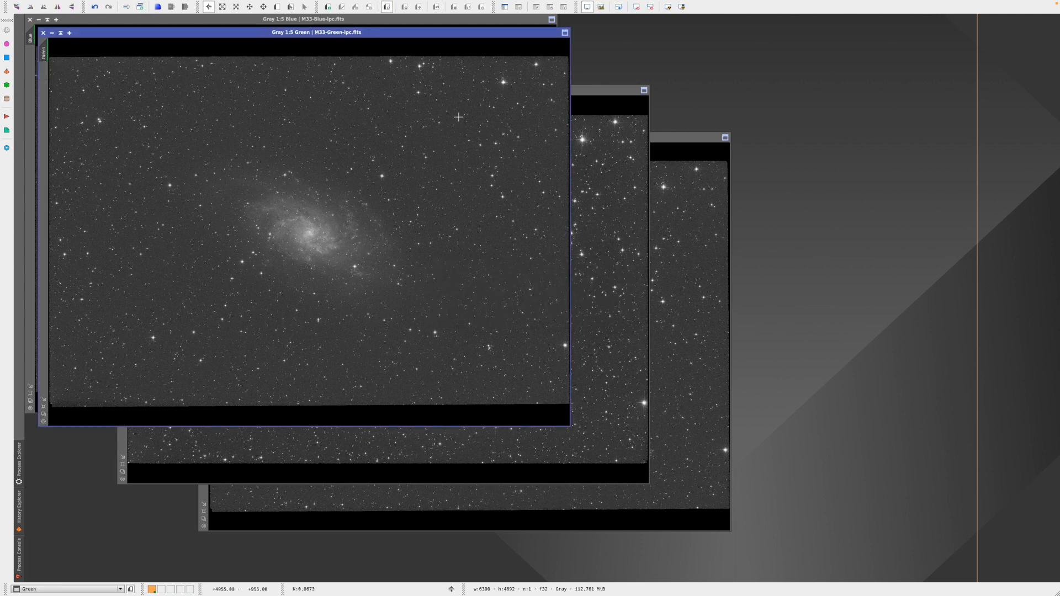
# Rename the luminance image's identifier to L and the red image's identifier to Red.
pyautogui.click(600, 91)
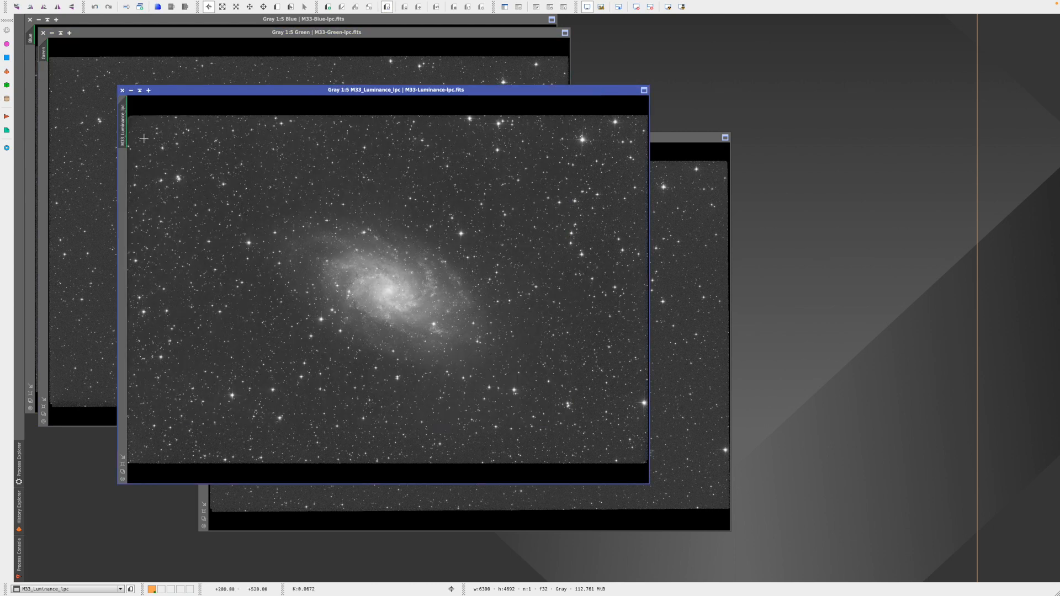
pyautogui.doubleClick(123, 138)
pyautogui.write('L')
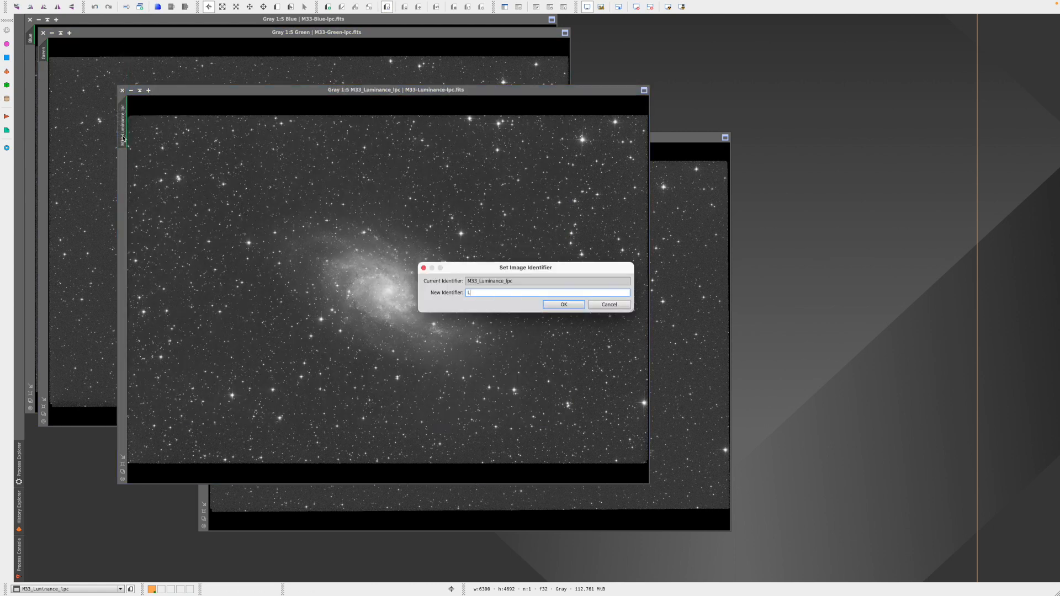
pyautogui.press('Return')
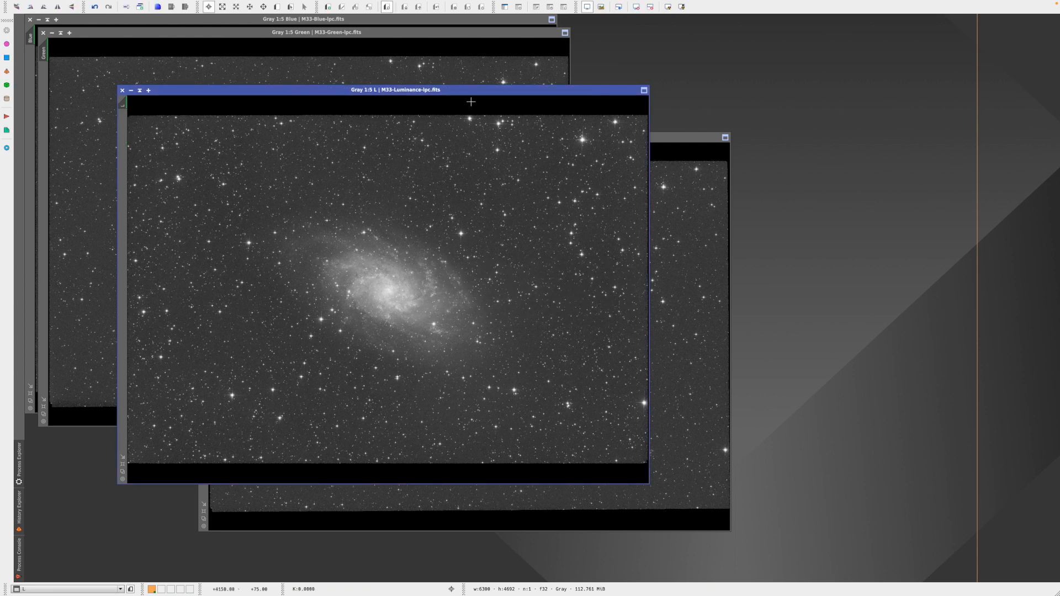
pyautogui.click(685, 139)
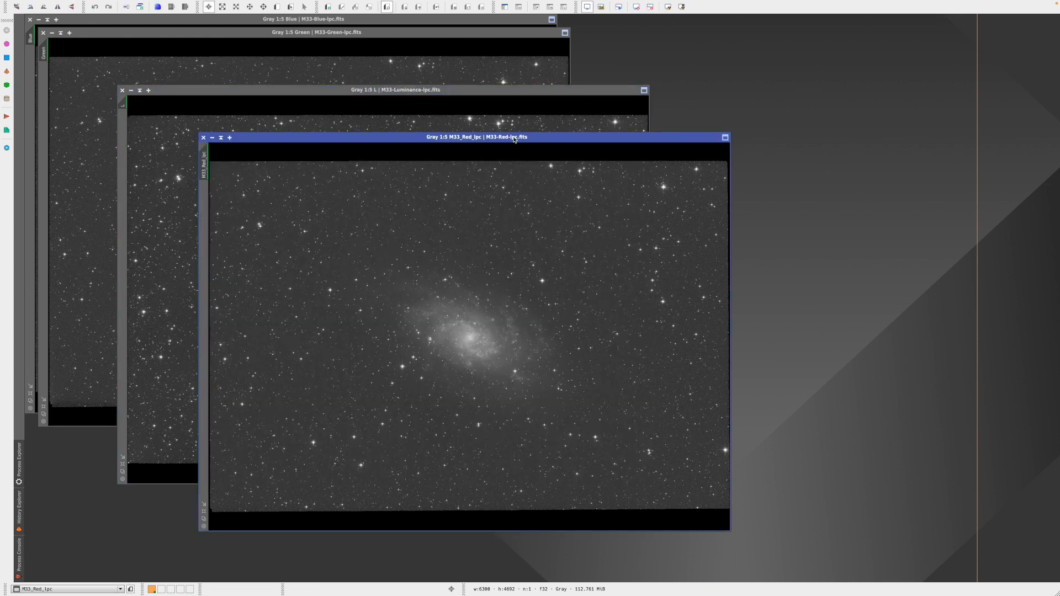
pyautogui.doubleClick(209, 171)
pyautogui.write('Red')
pyautogui.press('Return')
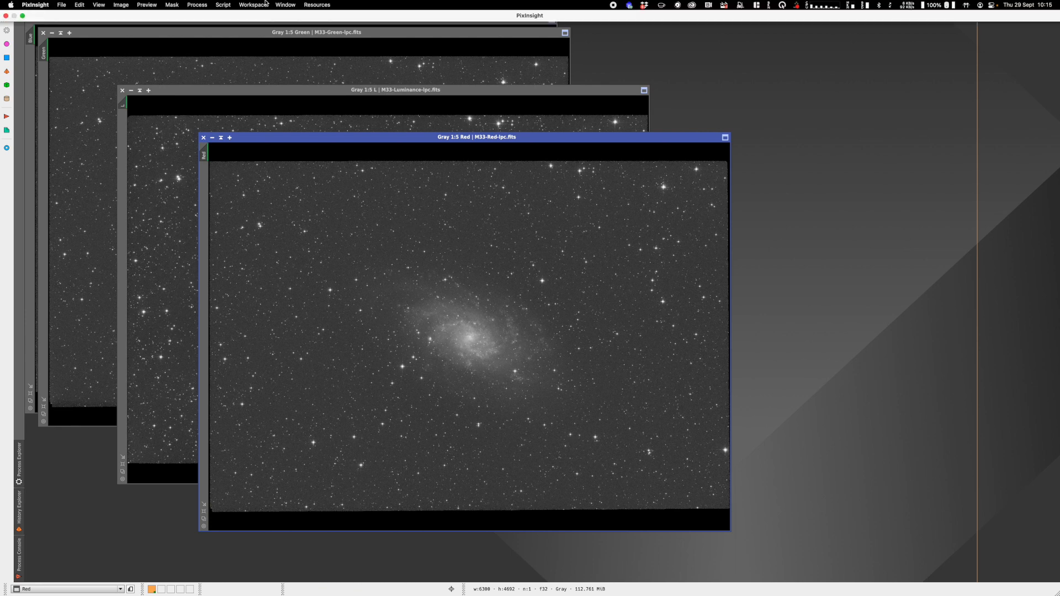
# Define a DynamicCrop area of about 6125 × 4048 pixels on the Red image, excluding the black borders and uneven edges.
pyautogui.click(198, 5)
pyautogui.moveTo(232, 17)
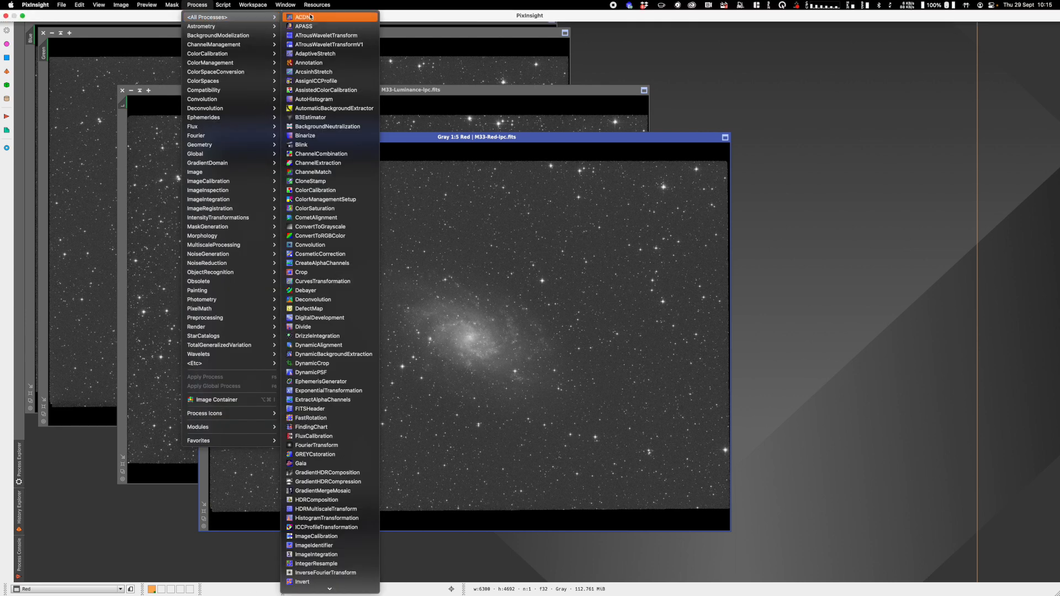
pyautogui.click(352, 364)
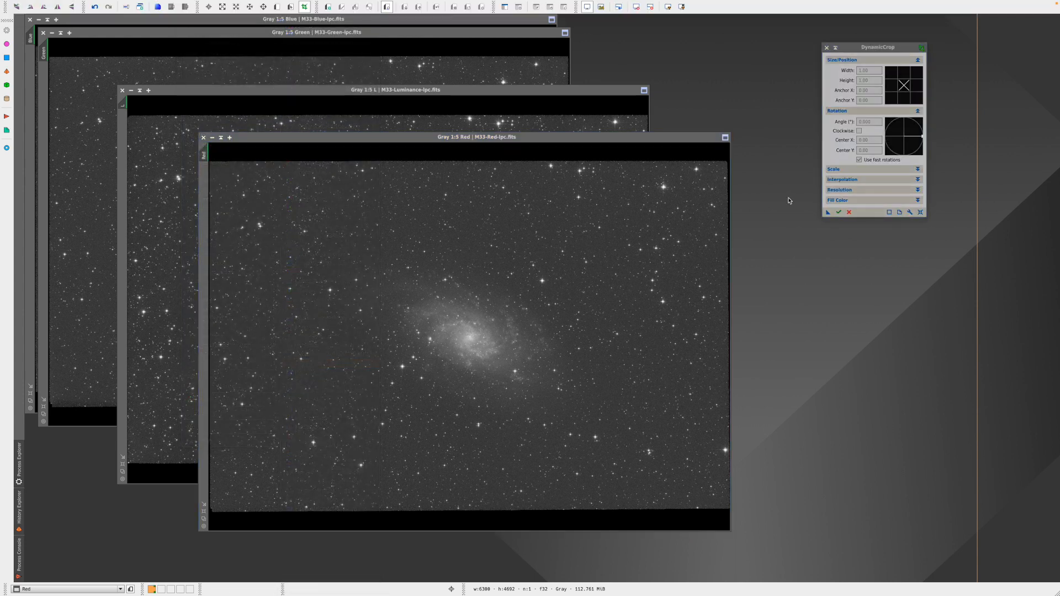
pyautogui.click(921, 213)
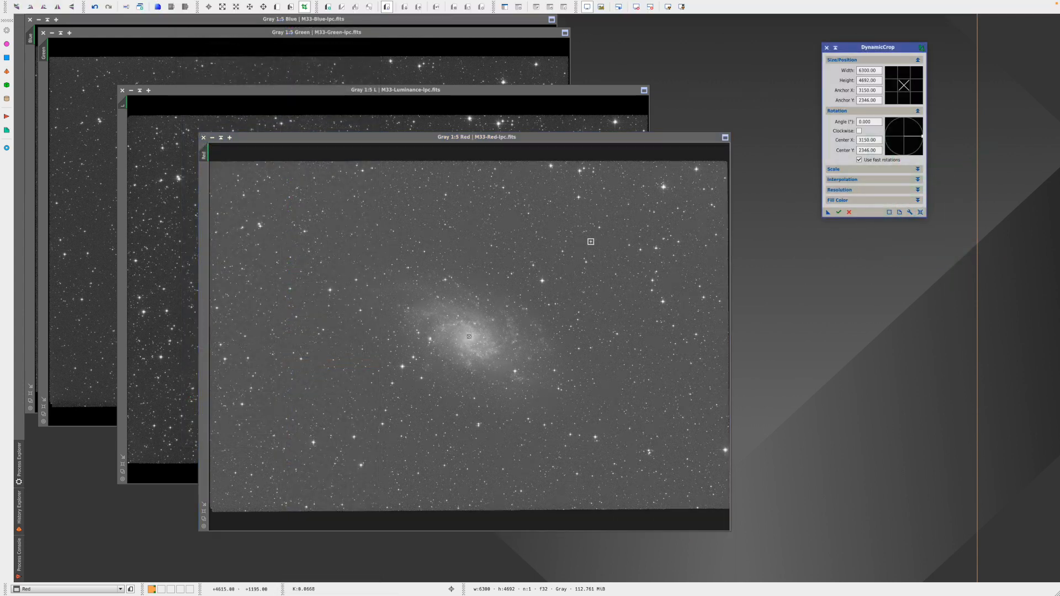
pyautogui.click(466, 254)
pyautogui.scroll(-2, 465, 254)
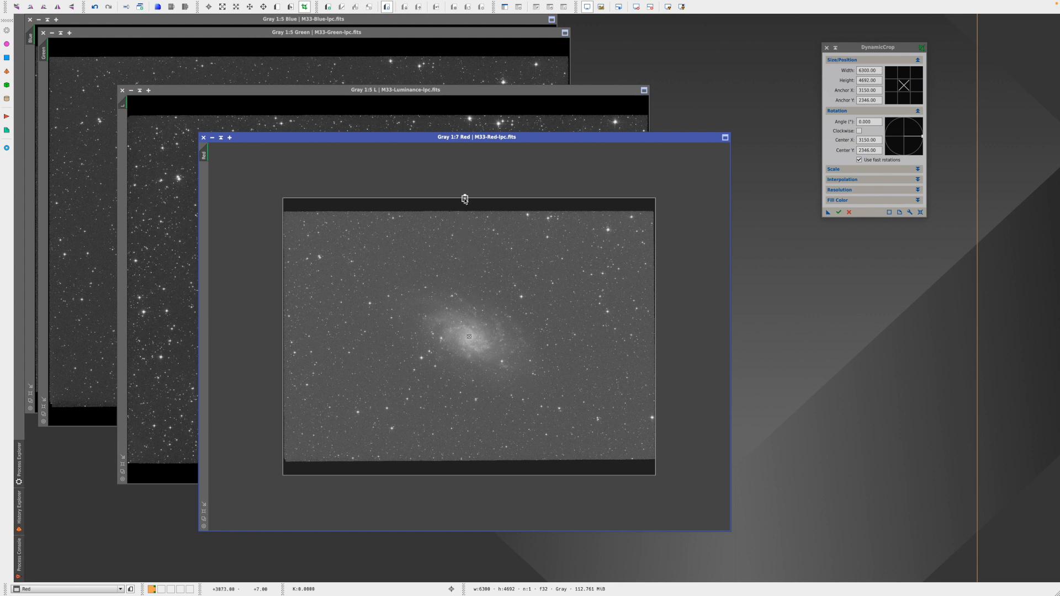
pyautogui.moveTo(465, 200); pyautogui.dragTo(466, 217)
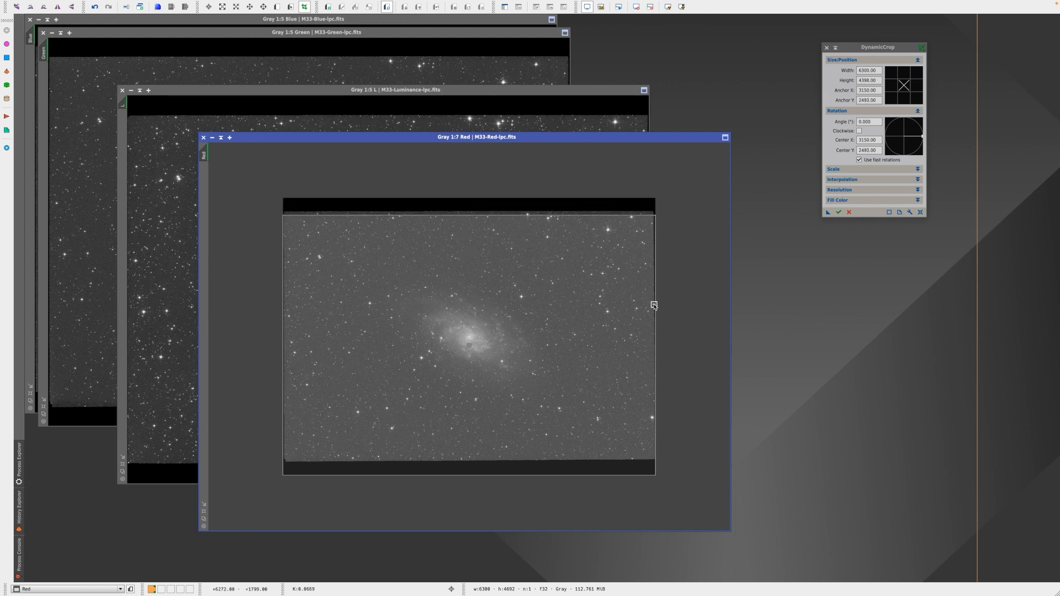
pyautogui.moveTo(655, 305); pyautogui.dragTo(652, 304)
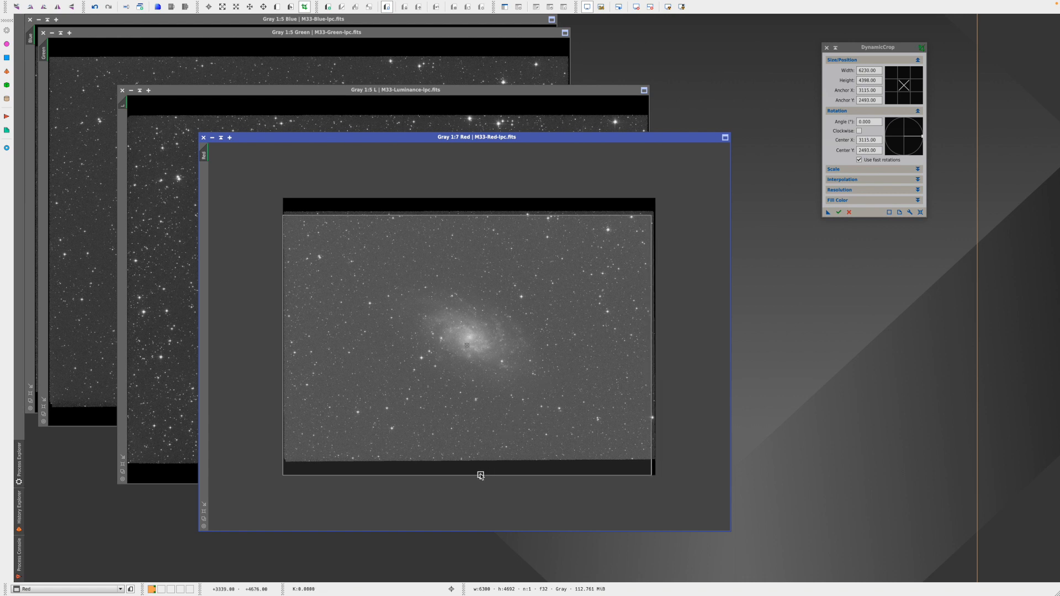
pyautogui.moveTo(480, 476); pyautogui.dragTo(482, 455)
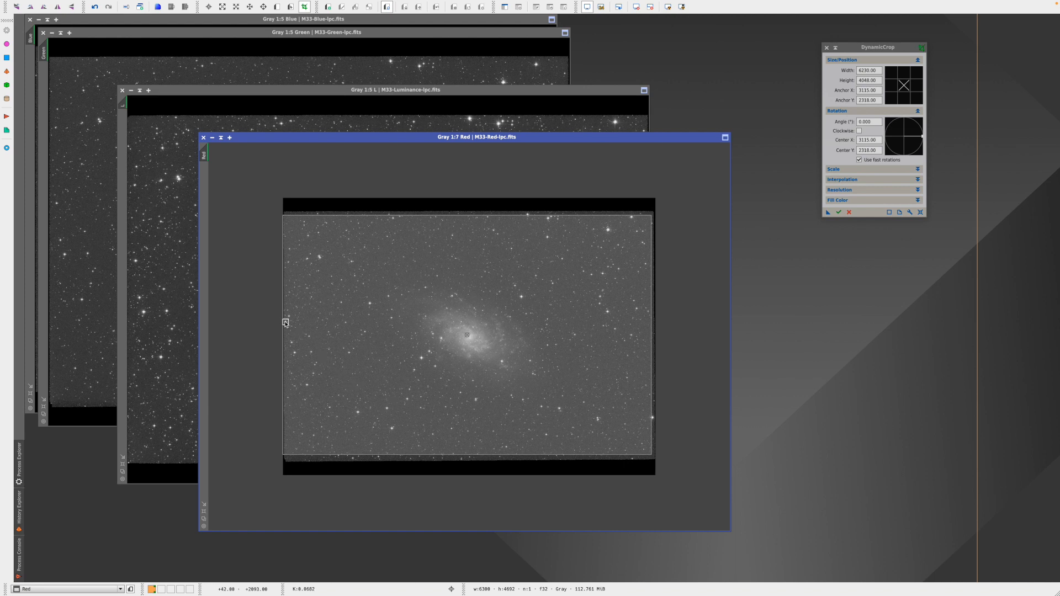
pyautogui.moveTo(284, 322); pyautogui.dragTo(290, 322)
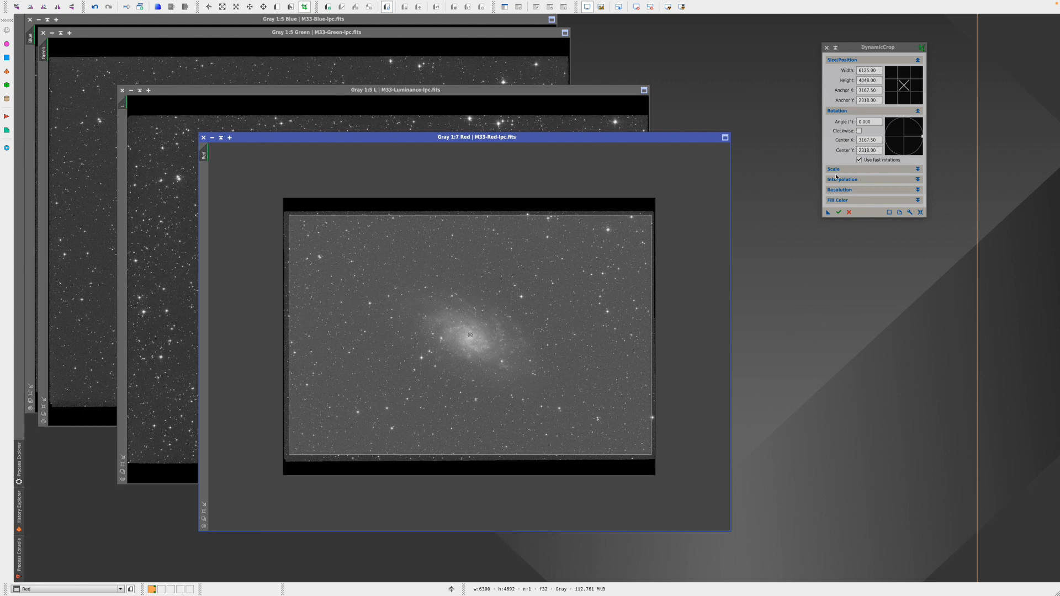
# Apply the same DynamicCrop settings to the L, Green and Blue images.
pyautogui.moveTo(830, 212)
pyautogui.mouseDown()
pyautogui.moveTo(538, 103)
pyautogui.moveTo(267, 120)
pyautogui.mouseUp()
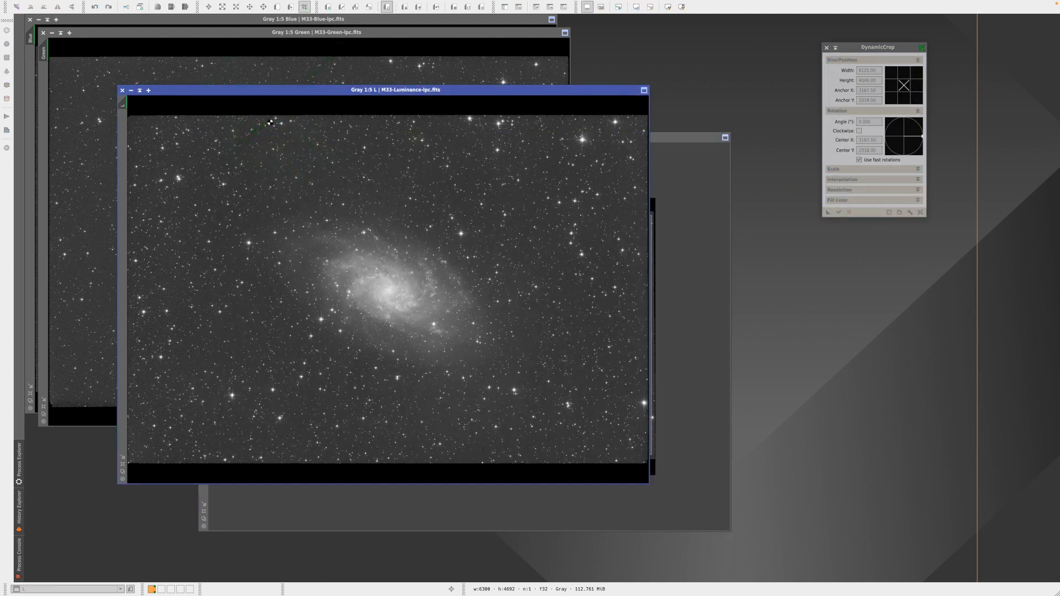
pyautogui.click(374, 34)
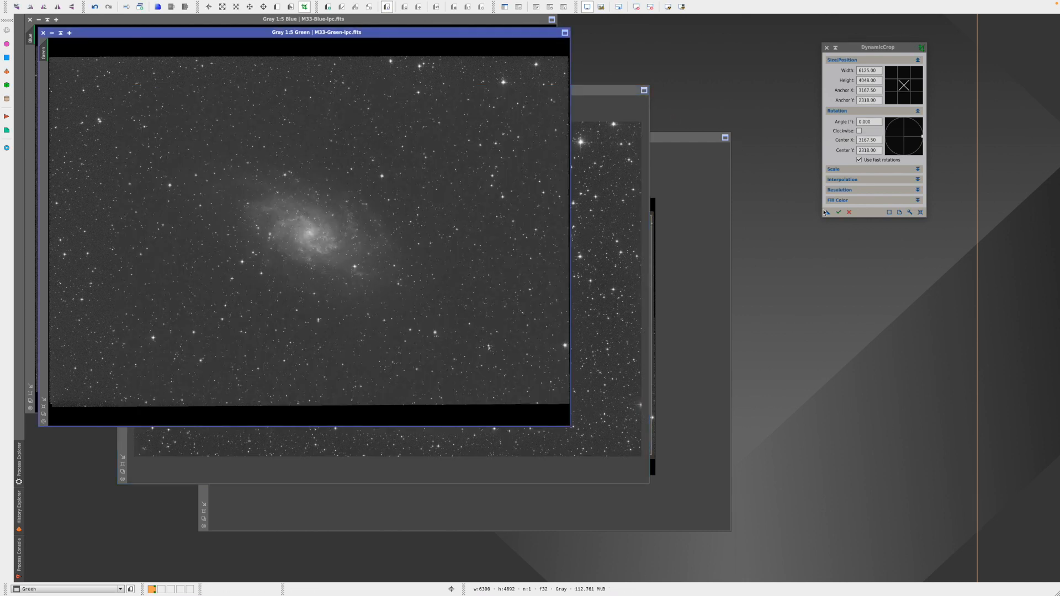
pyautogui.moveTo(830, 215); pyautogui.dragTo(414, 183)
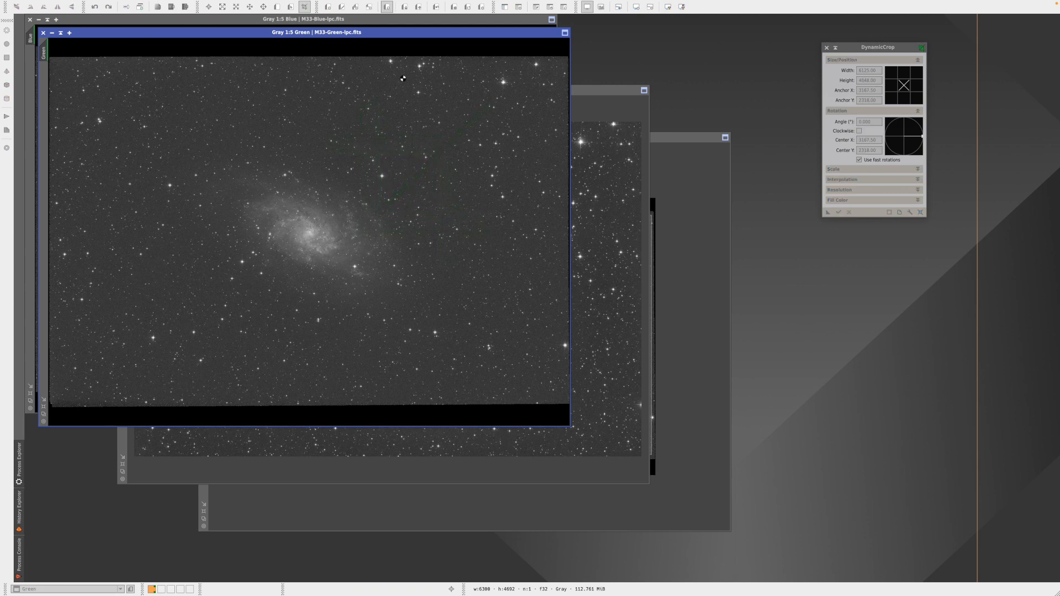
pyautogui.click(416, 19)
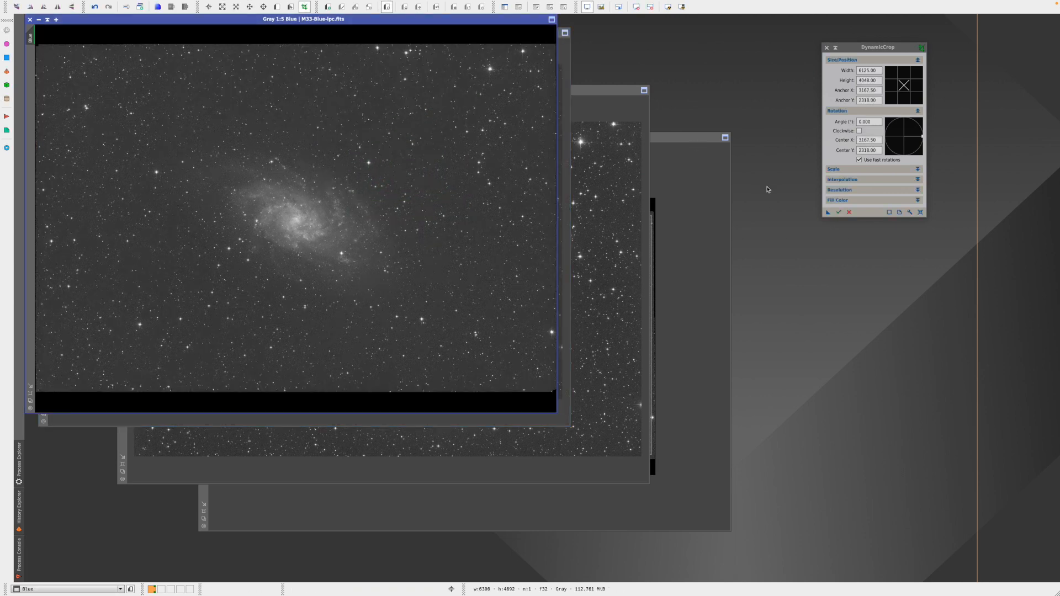
pyautogui.moveTo(826, 212); pyautogui.dragTo(400, 179)
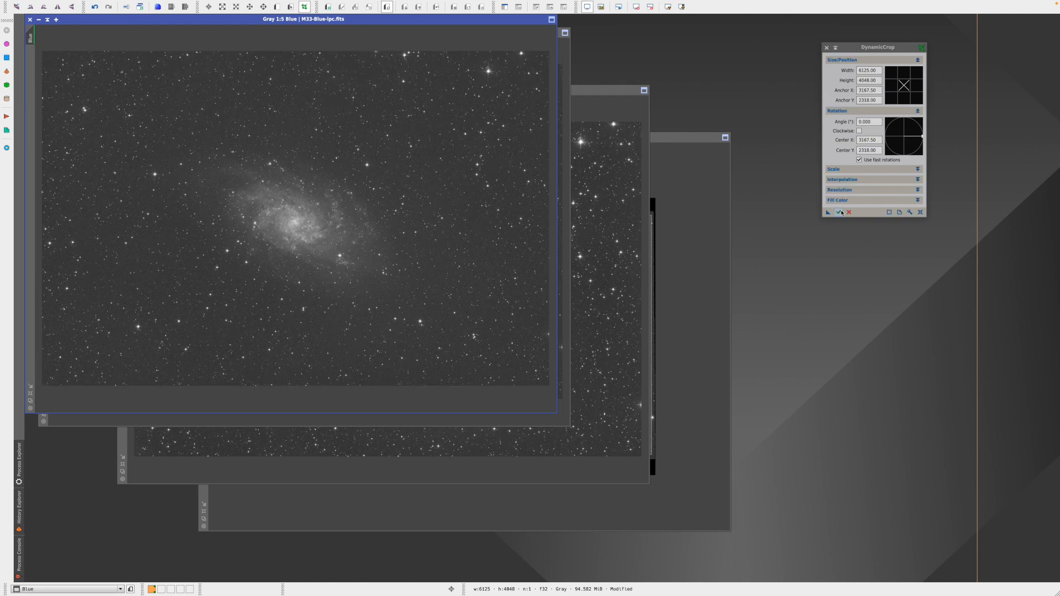
# Execute the crop on the Red image, close DynamicCrop and shift the Red window slightly upward.
pyautogui.moveTo(840, 215); pyautogui.dragTo(691, 196)
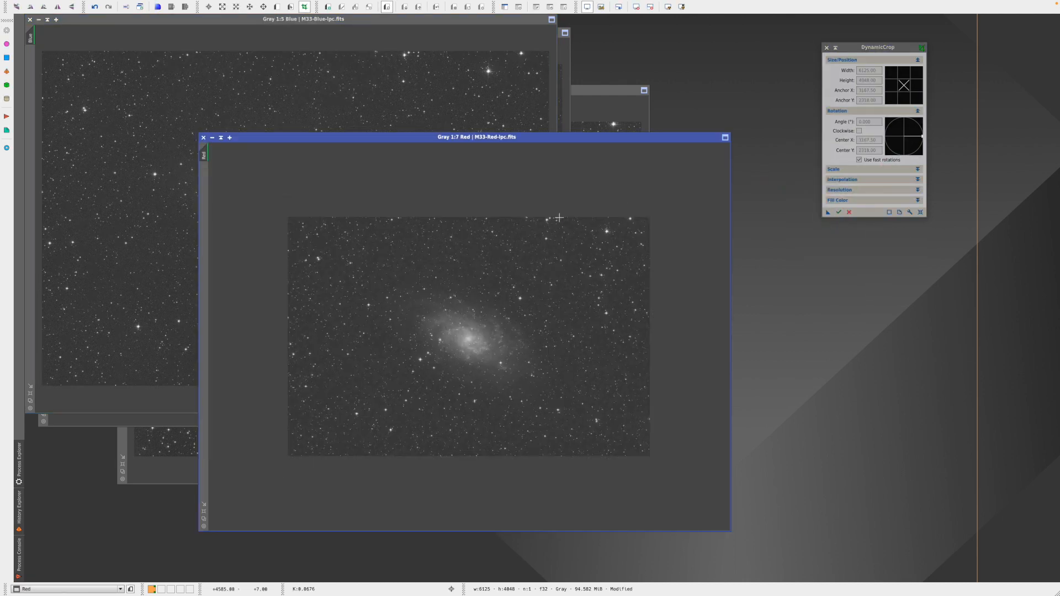
pyautogui.click(826, 47)
pyautogui.click(442, 138)
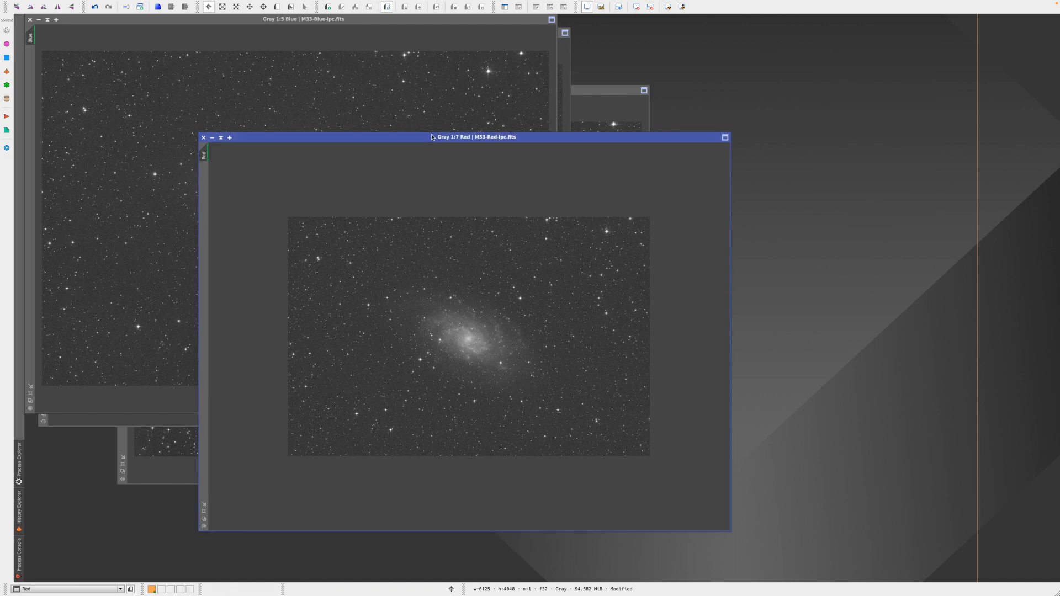
pyautogui.moveTo(432, 139); pyautogui.dragTo(434, 125)
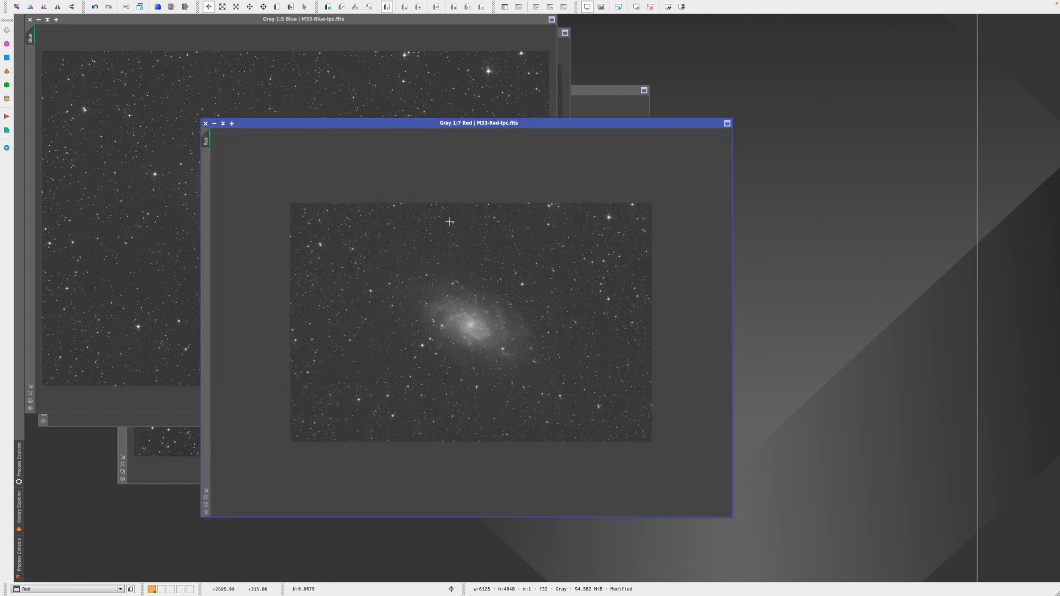
# Combine the Red, Green and Blue images into a new RGB image with ChannelCombination, and close the process.
pyautogui.click(197, 4)
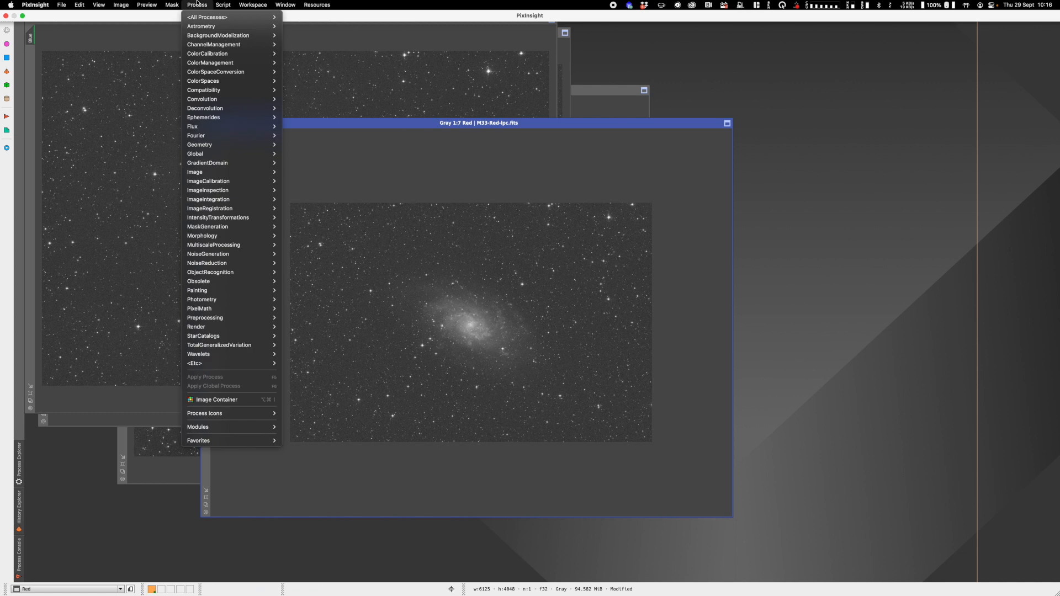
pyautogui.moveTo(226, 17)
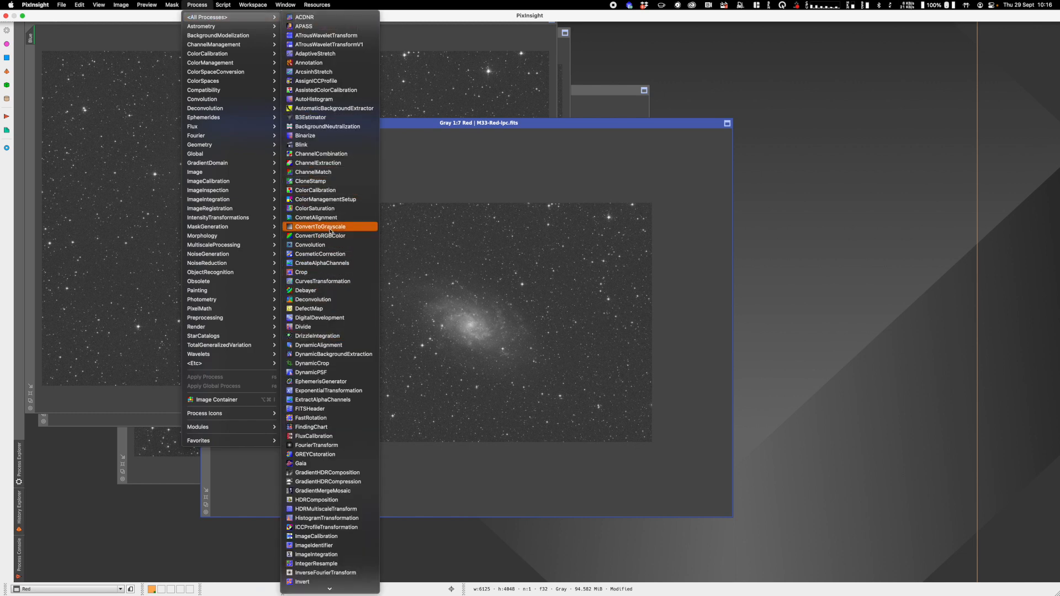
pyautogui.click(320, 154)
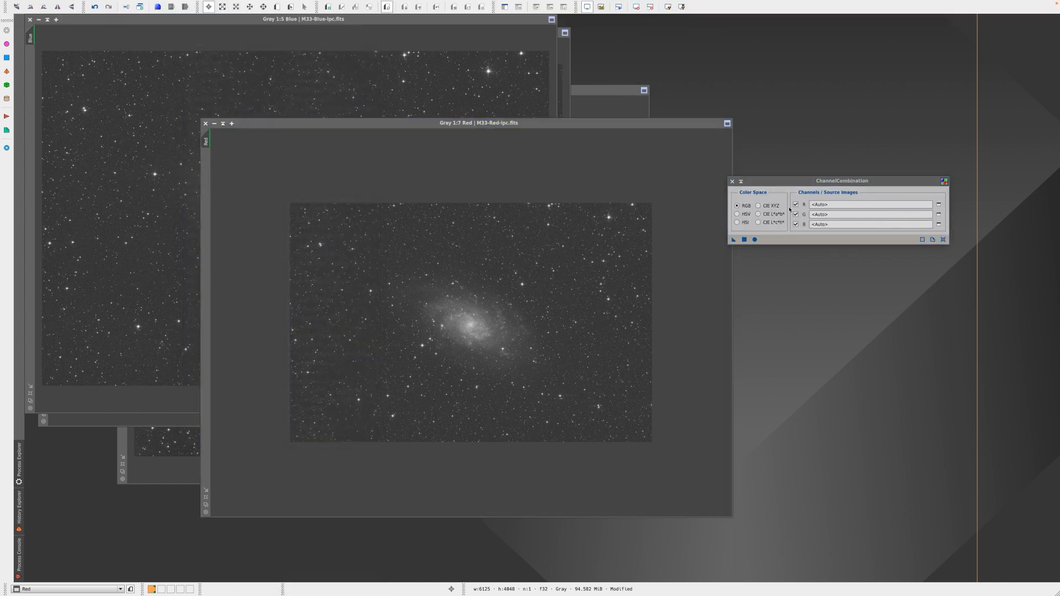
pyautogui.click(834, 205)
pyautogui.click(834, 215)
pyautogui.click(833, 224)
pyautogui.write('Blue')
pyautogui.click(755, 239)
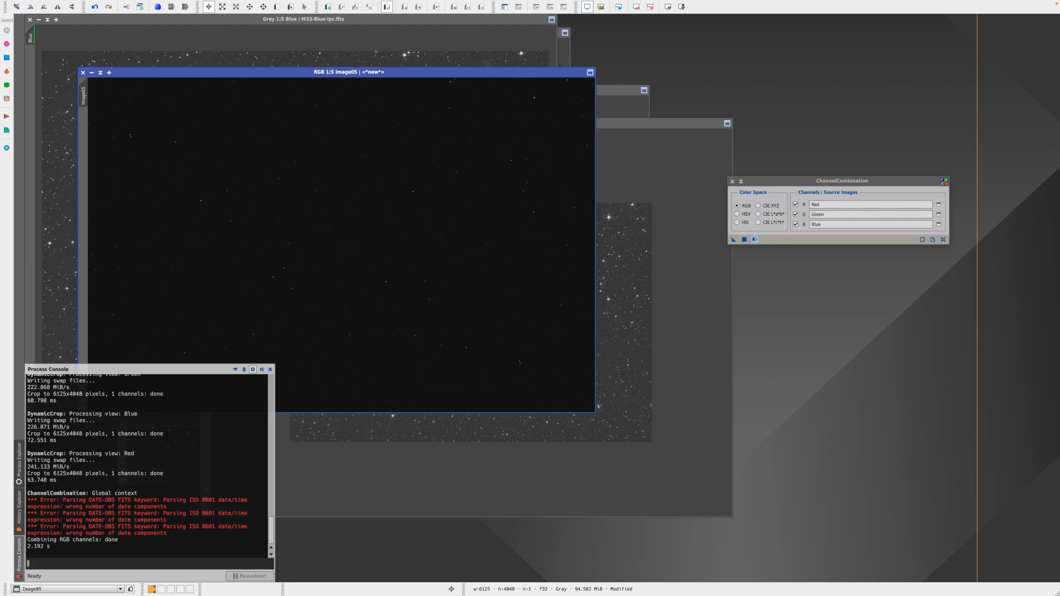
pyautogui.click(732, 181)
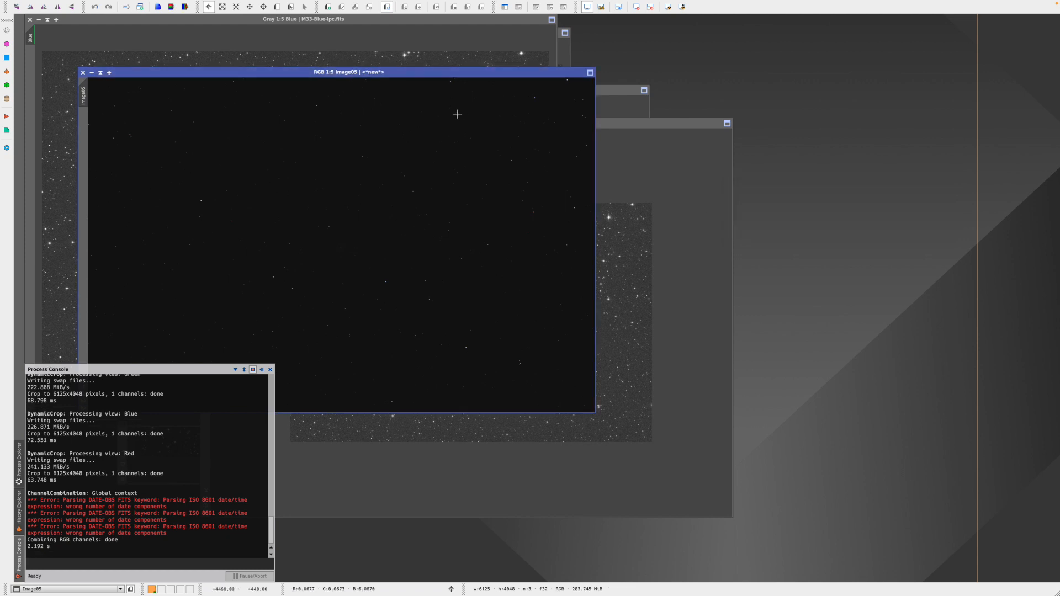
# Move the new RGB image clear of the process console and auto-stretch its screen display.
pyautogui.moveTo(444, 76); pyautogui.dragTo(636, 109)
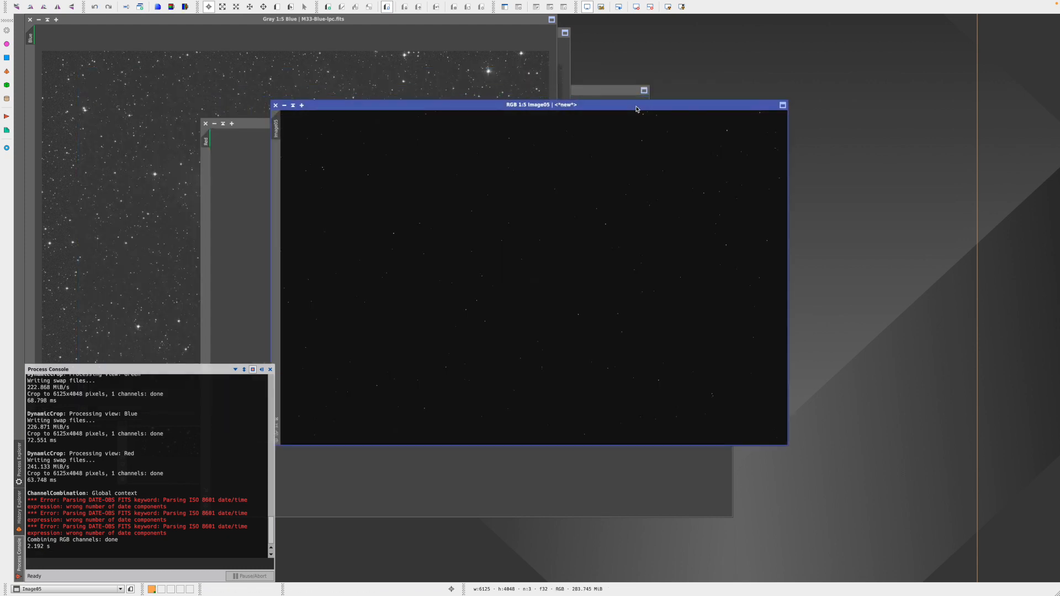
pyautogui.press('super+a')
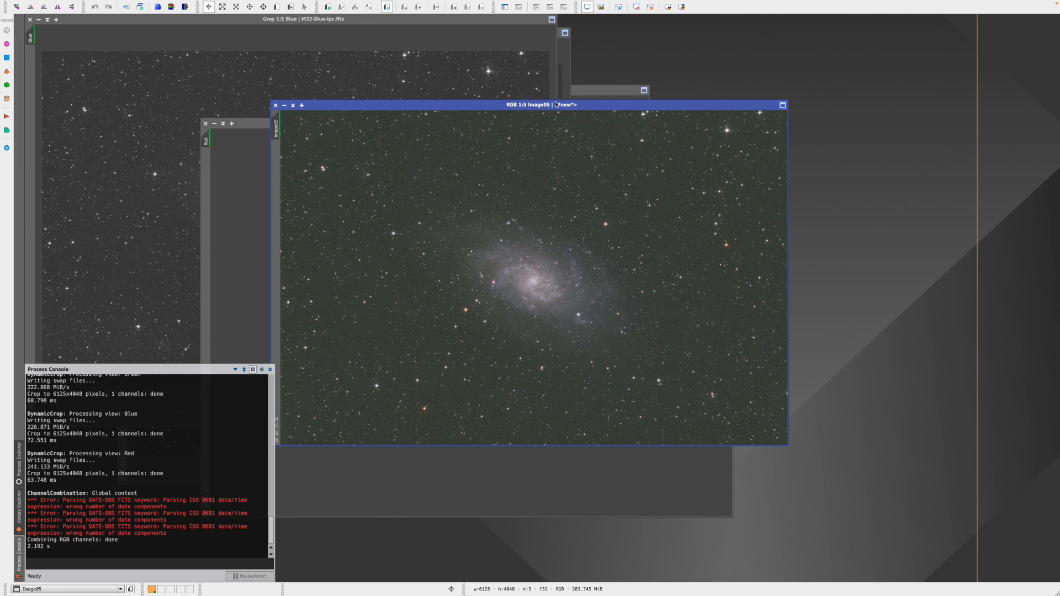
pyautogui.moveTo(556, 106); pyautogui.dragTo(564, 104)
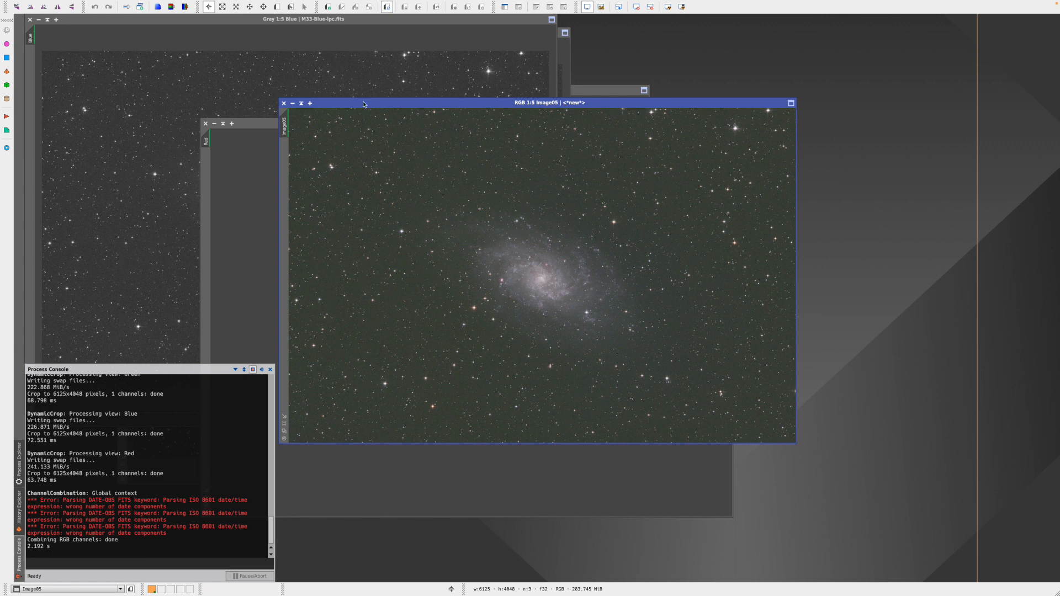
# Open PhotometricColorCalibration and arrange it beside the RGB image so that both are fully visible.
pyautogui.click(197, 5)
pyautogui.moveTo(204, 18)
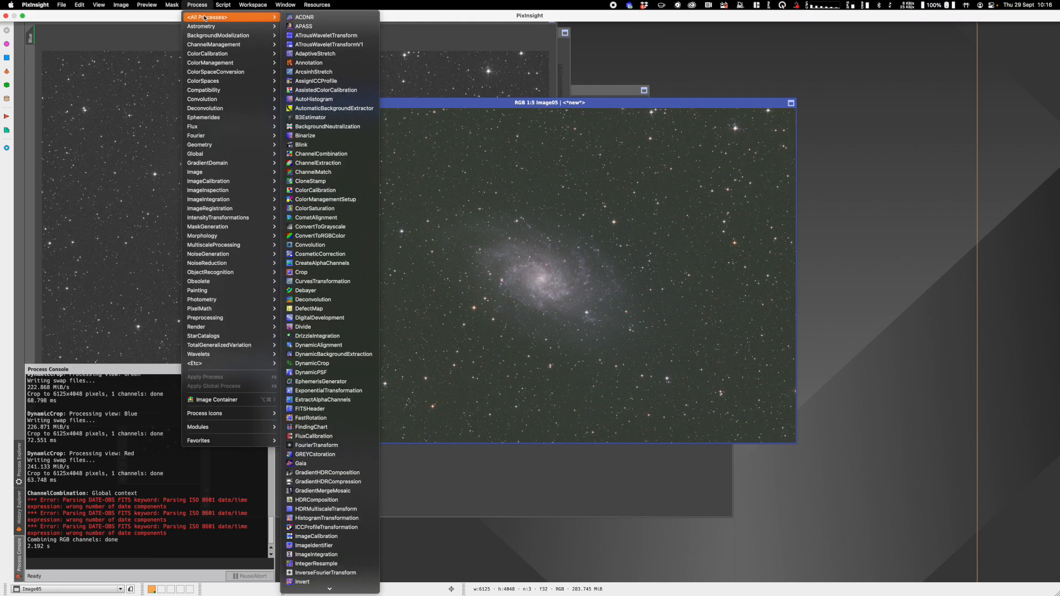
pyautogui.scroll(-7, 296, 454)
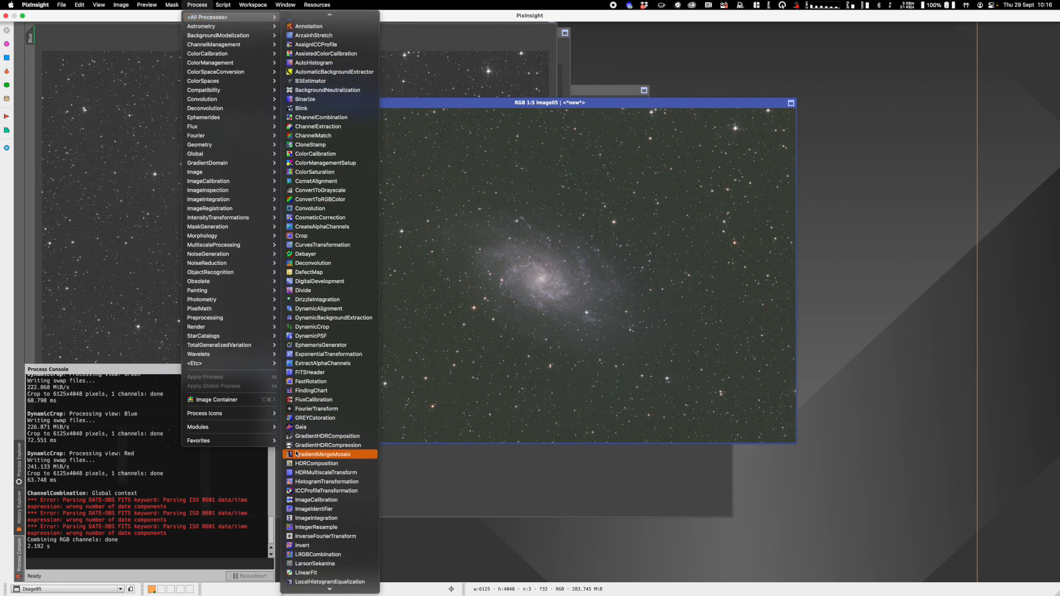
pyautogui.click(320, 527)
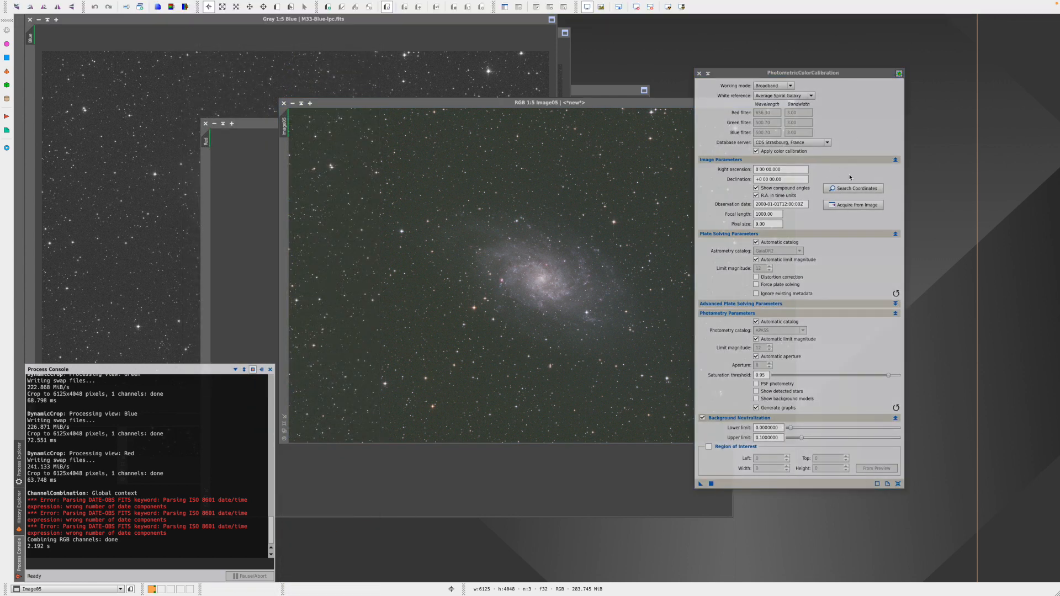
pyautogui.moveTo(811, 74); pyautogui.dragTo(870, 67)
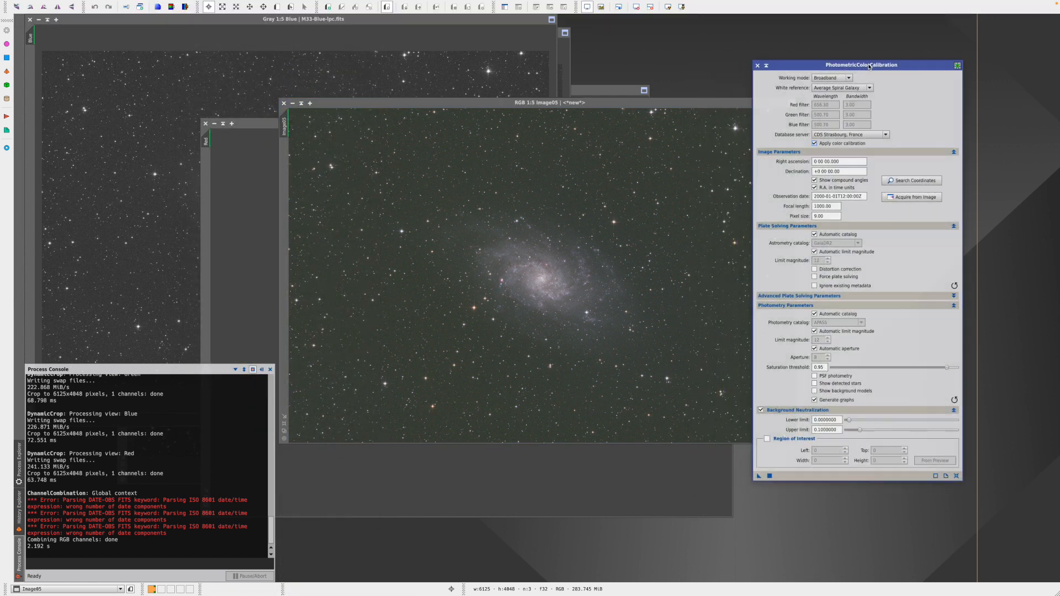
pyautogui.moveTo(588, 105); pyautogui.dragTo(496, 79)
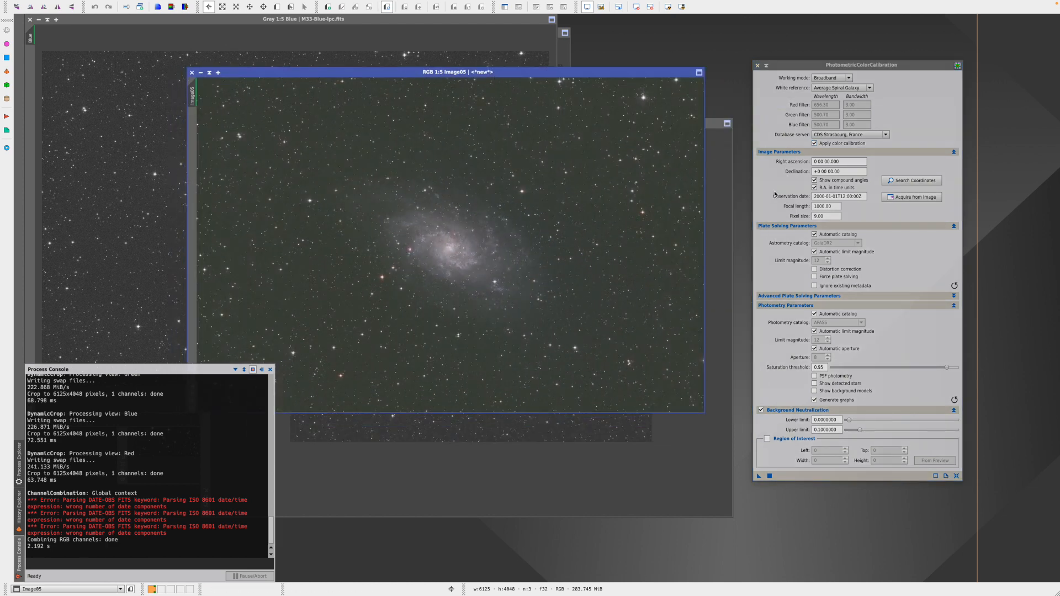
# Look up M33 in the online coordinate search and load its coordinates into PhotometricColorCalibration.
pyautogui.click(912, 181)
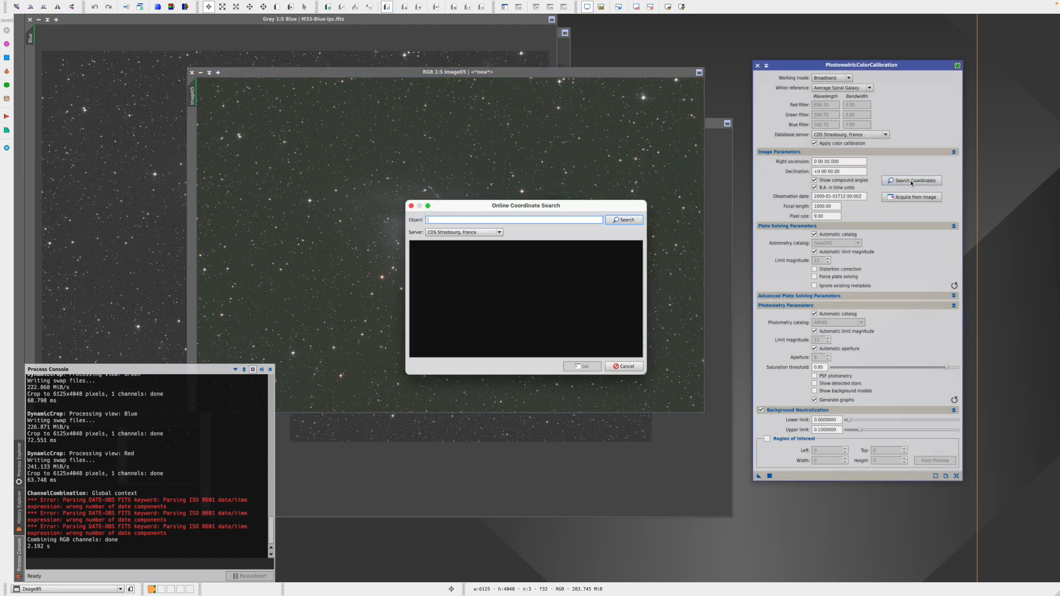
pyautogui.write('M')
pyautogui.click(629, 221)
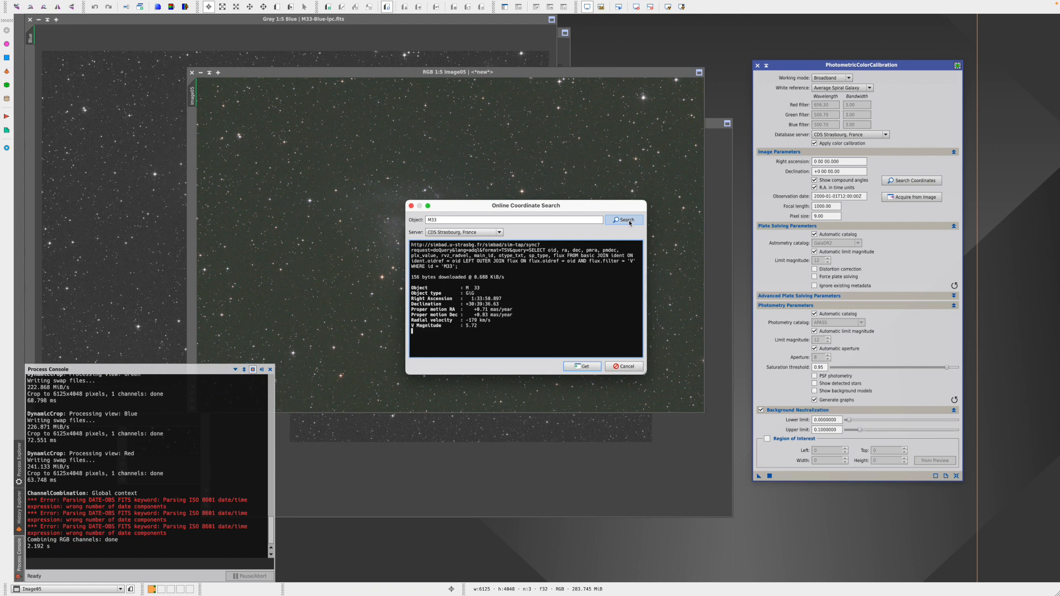
pyautogui.click(582, 366)
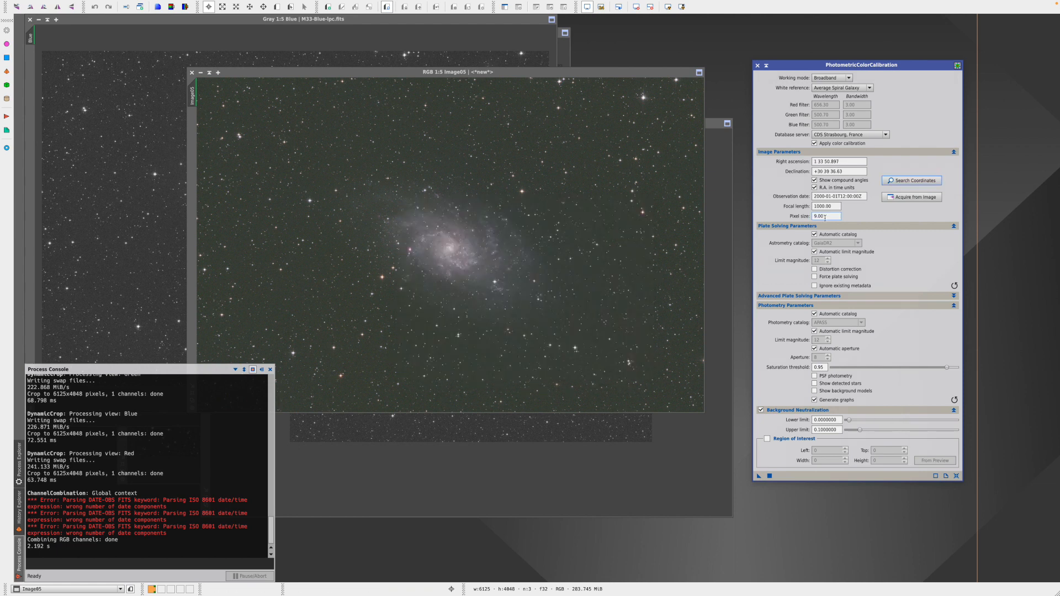
# Set the focal length to 530 and the pixel size to 3.76 in the colour calibration's image parameters.
pyautogui.moveTo(835, 206); pyautogui.dragTo(810, 206)
pyautogui.write('530')
pyautogui.press('Tab')
pyautogui.write('3.')
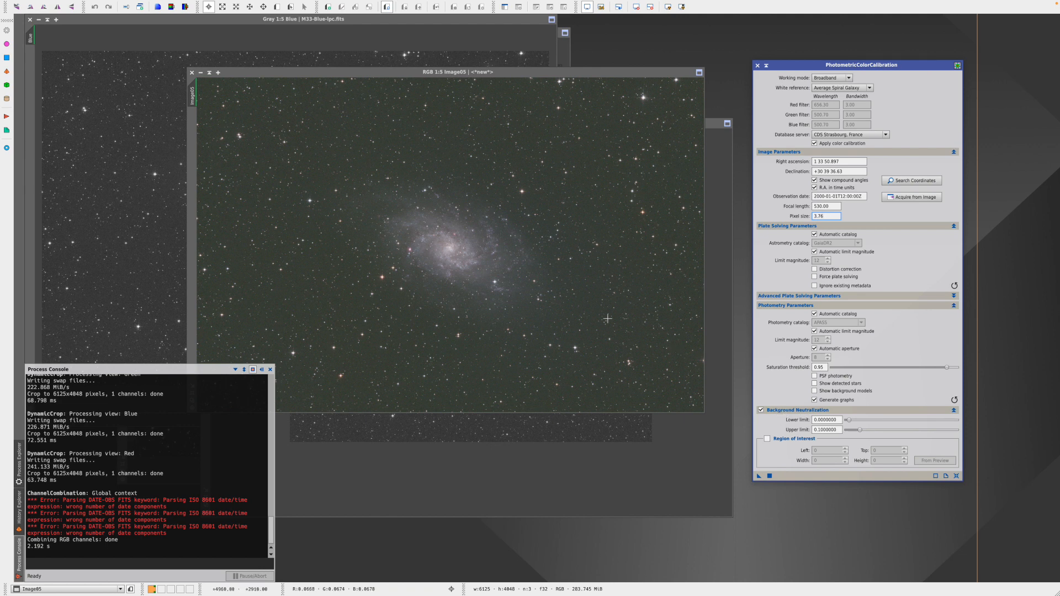
# Sample the RGB image's background values, set the Background Neutralization upper limit to 0.07 and apply the photometric calibration to the image.
pyautogui.click(587, 298)
pyautogui.moveTo(587, 298); pyautogui.dragTo(594, 276)
pyautogui.moveTo(588, 136); pyautogui.dragTo(588, 136)
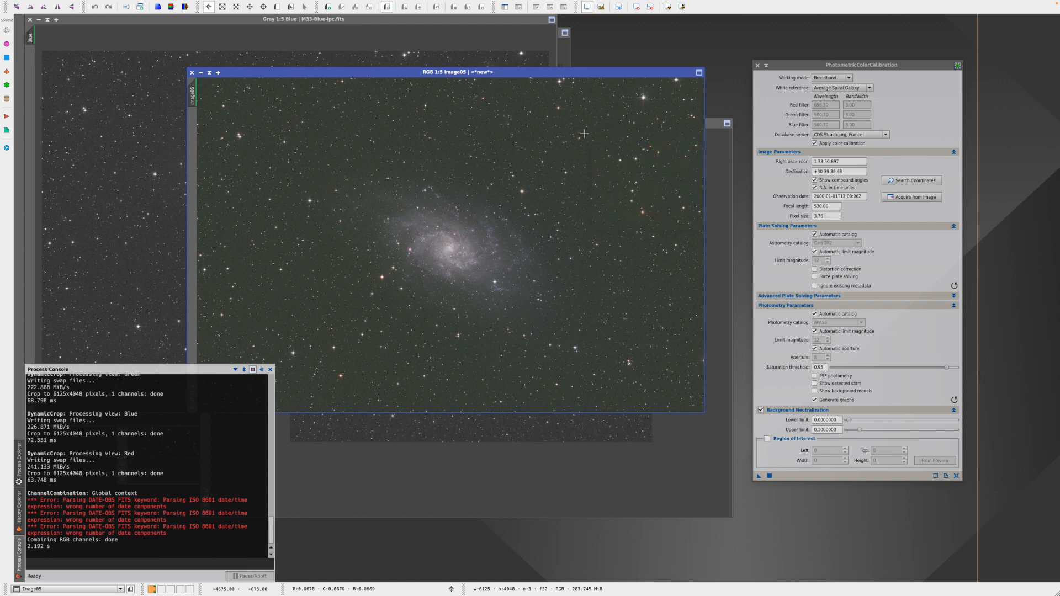
pyautogui.moveTo(257, 115); pyautogui.dragTo(237, 114)
pyautogui.moveTo(838, 432); pyautogui.dragTo(820, 431)
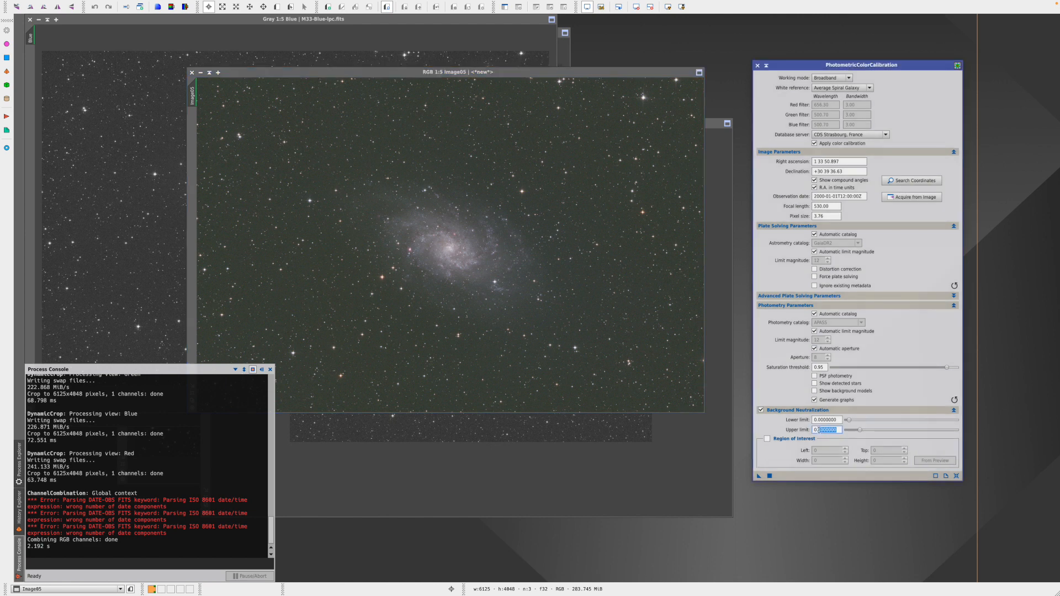
pyautogui.press('BackSpace')
pyautogui.write('07')
pyautogui.press('Return')
pyautogui.moveTo(524, 239); pyautogui.dragTo(526, 241)
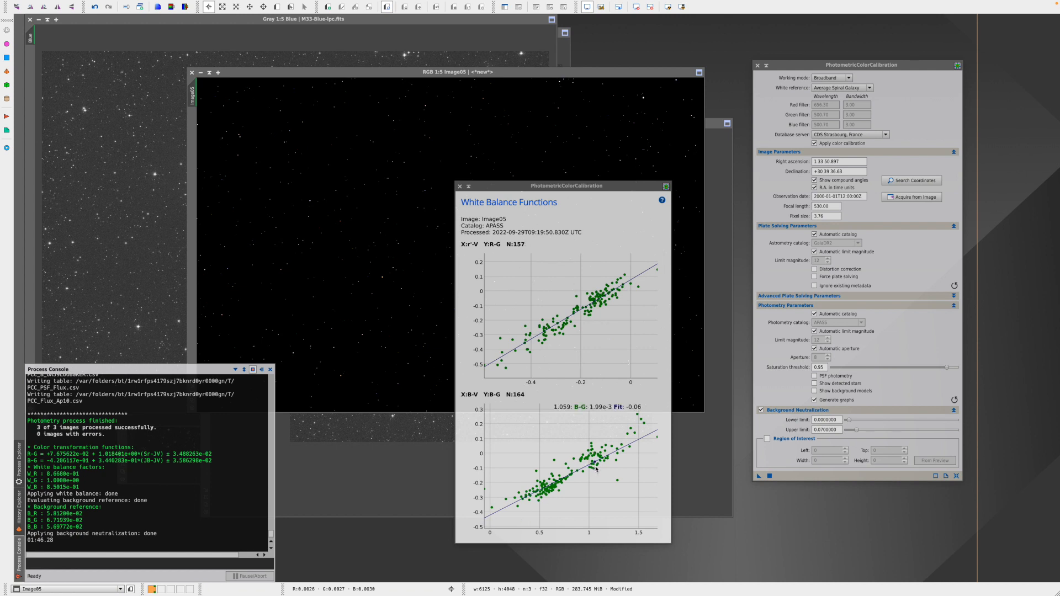
# Close the White Balance Functions graphs and process console, and auto-stretch the calibrated RGB image's display.
pyautogui.click(460, 187)
pyautogui.click(502, 80)
pyautogui.press('super+a')
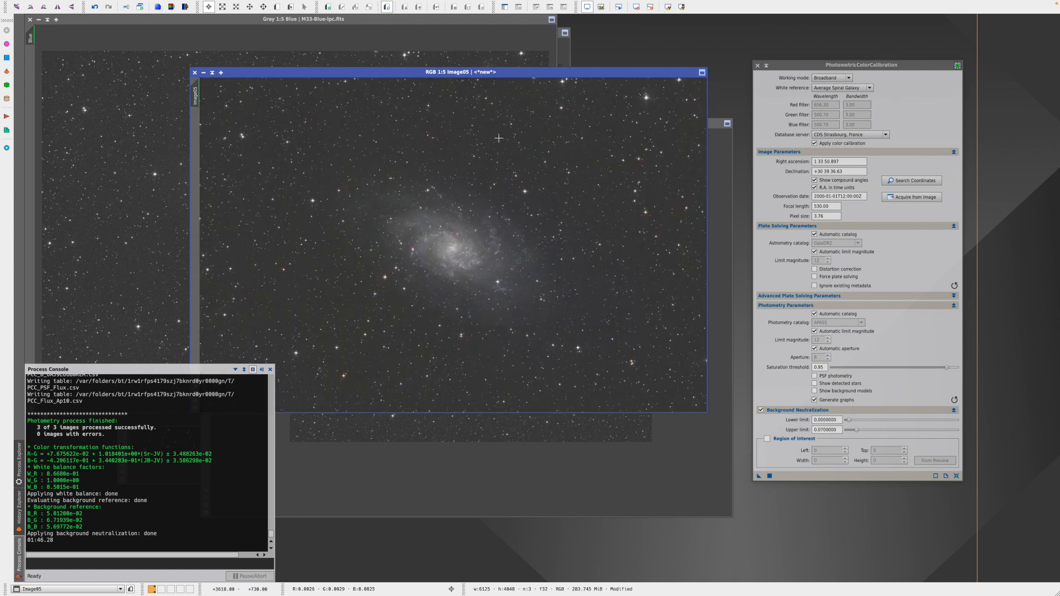
pyautogui.click(270, 370)
pyautogui.moveTo(539, 74); pyautogui.dragTo(654, 249)
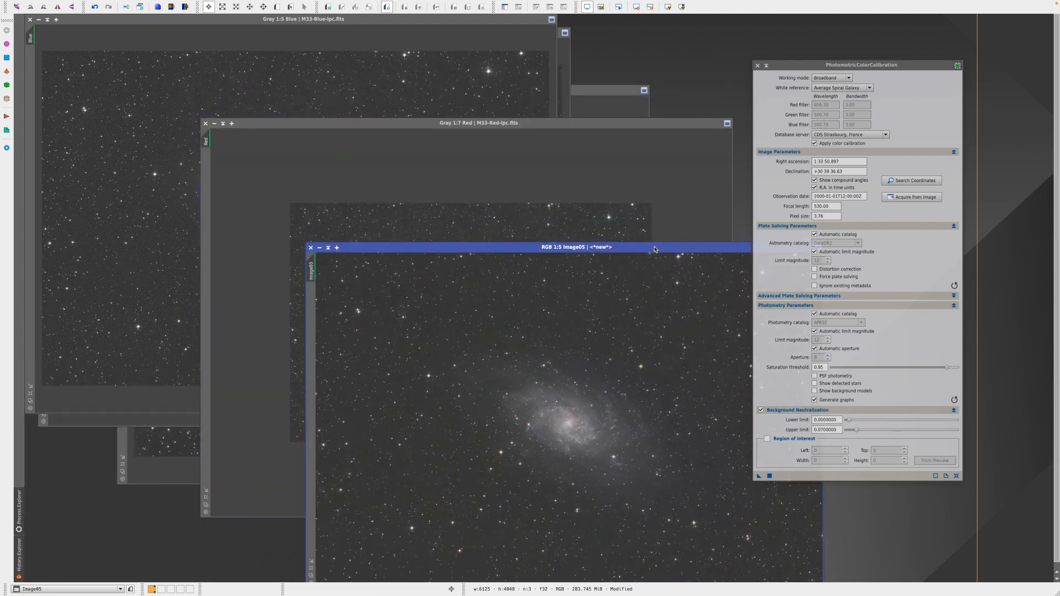
pyautogui.moveTo(428, 251); pyautogui.dragTo(322, 89)
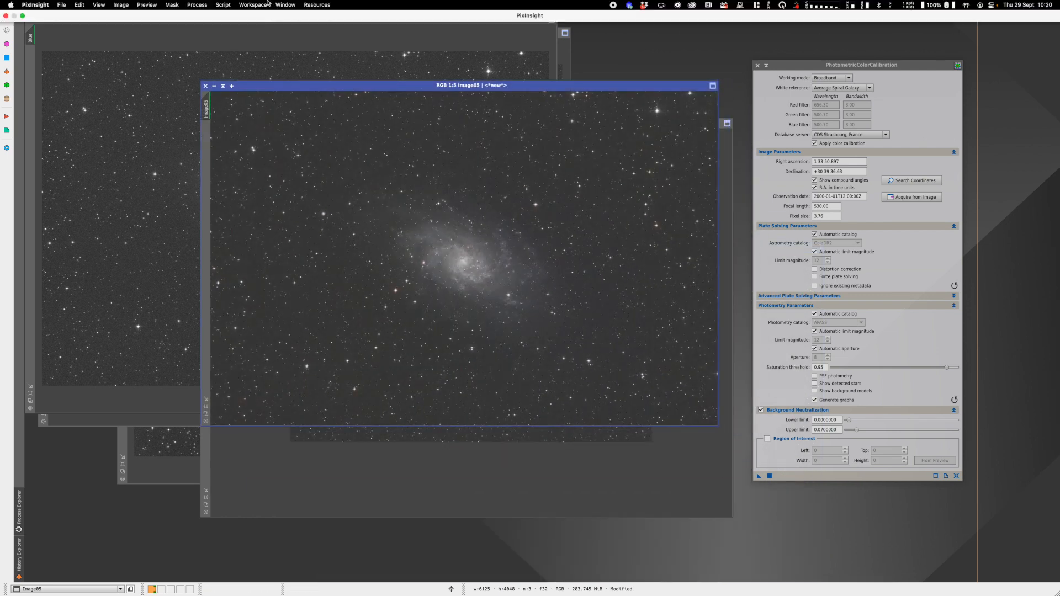
# Open HistogramTransformation beside the RGB image and make it track the active view.
pyautogui.click(198, 5)
pyautogui.moveTo(207, 17)
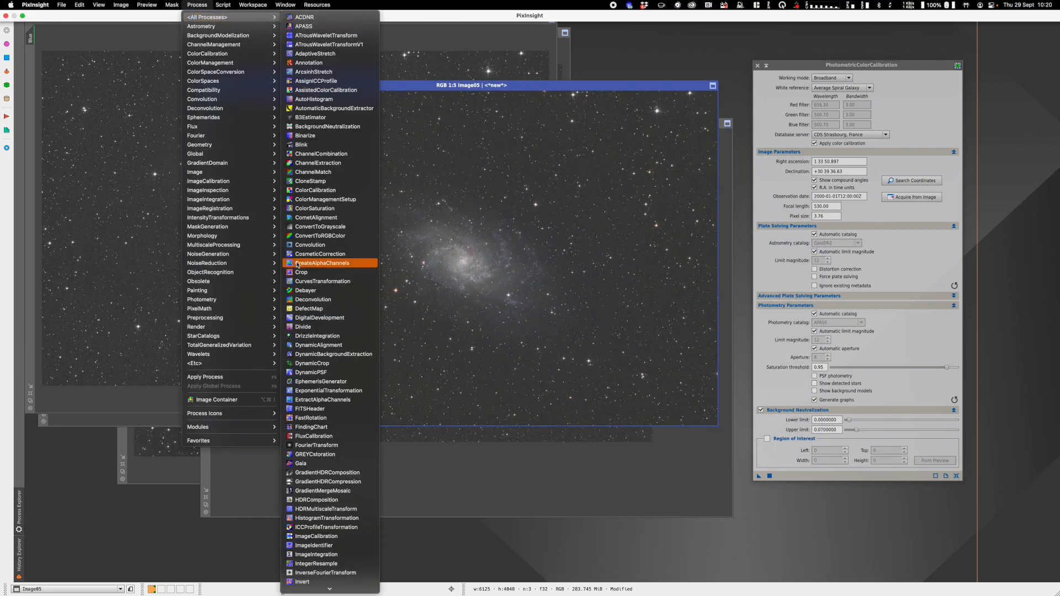
pyautogui.scroll(-10, 318, 391)
pyautogui.scroll(2, 319, 414)
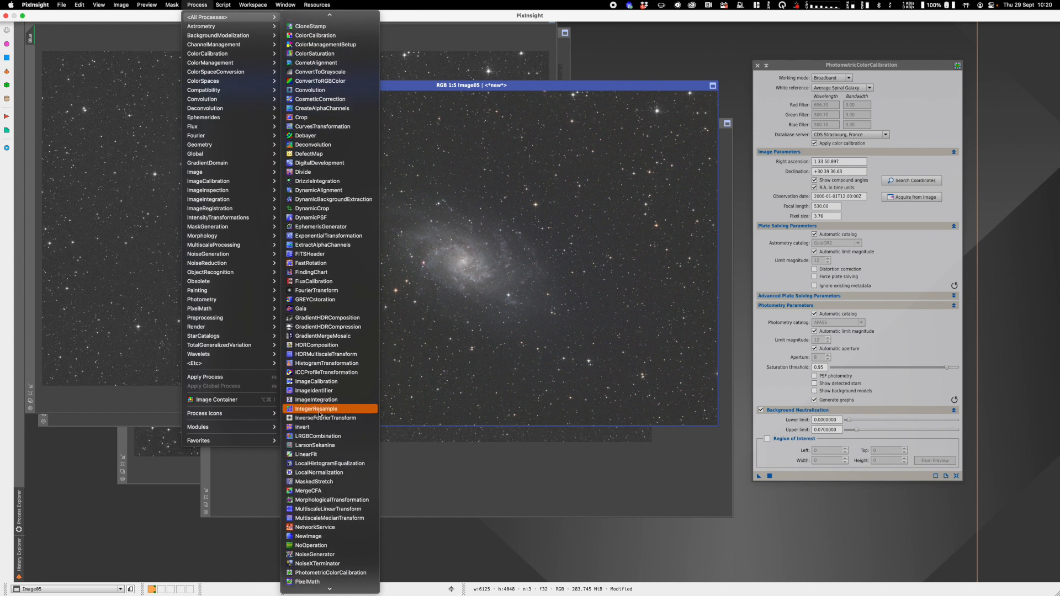
pyautogui.click(326, 363)
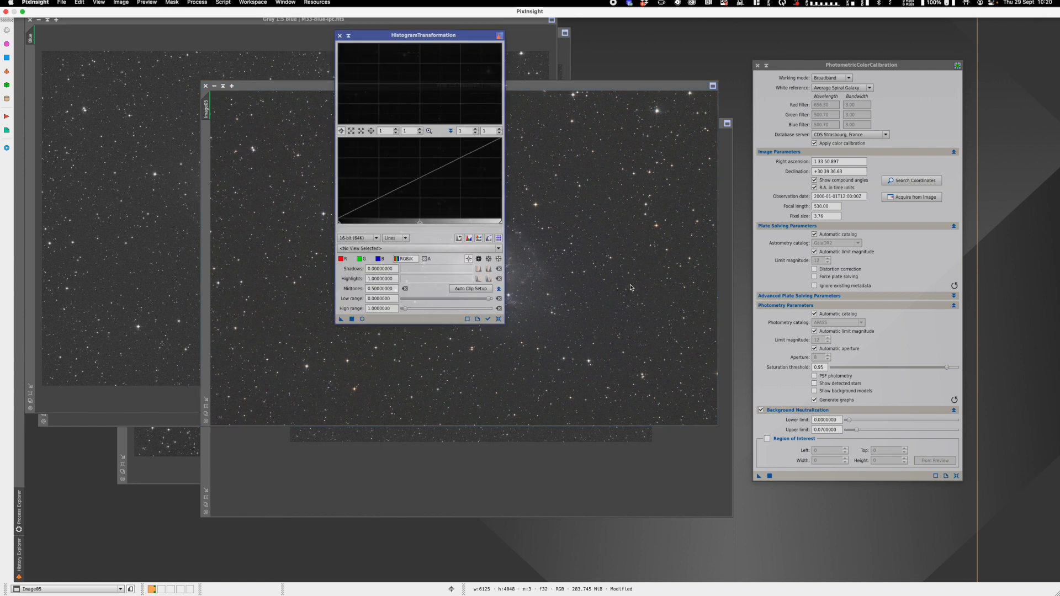
pyautogui.click(437, 40)
pyautogui.moveTo(437, 39); pyautogui.dragTo(849, 62)
pyautogui.click(912, 342)
pyautogui.click(900, 341)
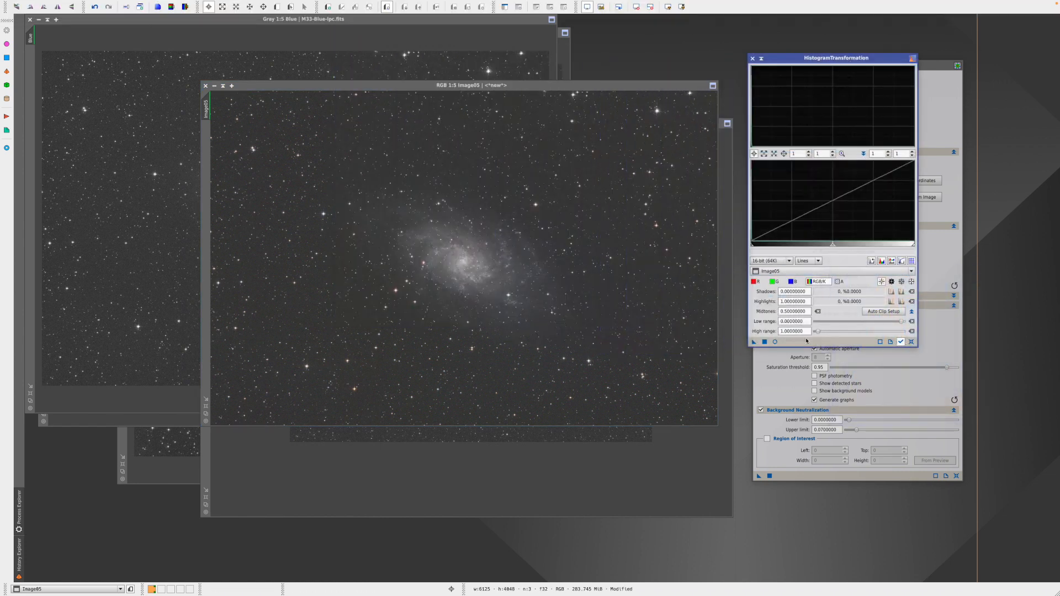
# Show the real-time preview of the histogram transformation beside its settings and disable the RGB image's screen stretch.
pyautogui.click(775, 342)
pyautogui.moveTo(439, 22); pyautogui.dragTo(564, 50)
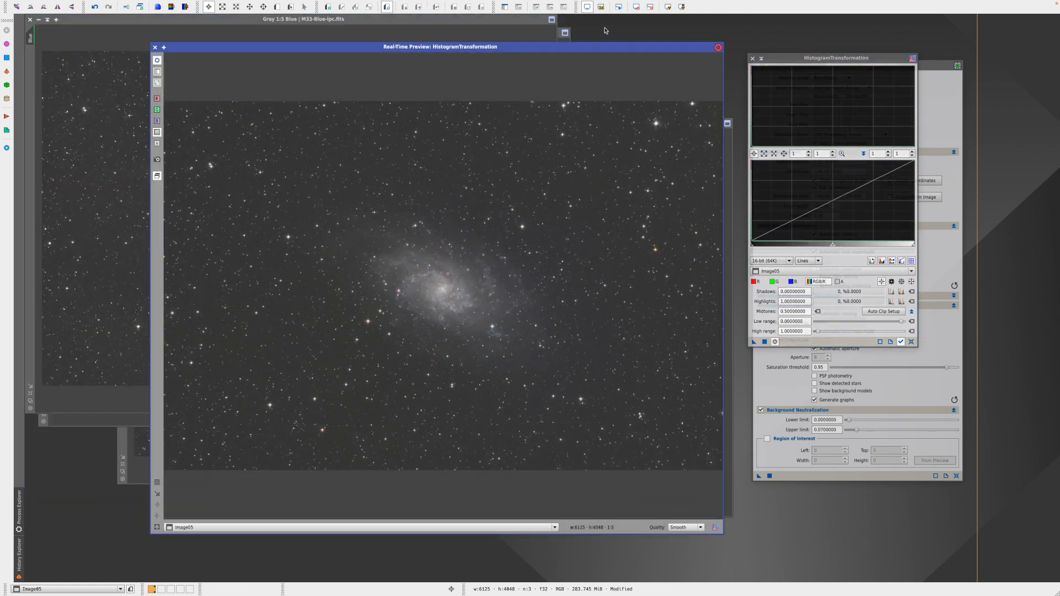
pyautogui.click(587, 7)
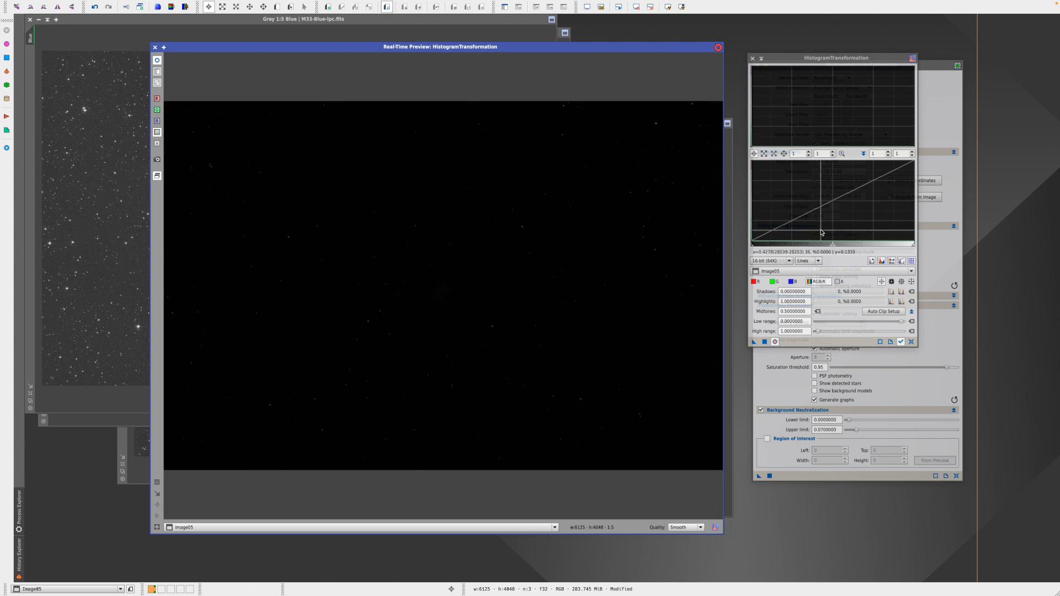
# Apply two histogram stretches to the RGB image: midtones about 0.048, and shadows about 0.0127 with midtones about 0.142.
pyautogui.moveTo(833, 245); pyautogui.dragTo(758, 243)
pyautogui.moveTo(754, 342); pyautogui.dragTo(766, 344)
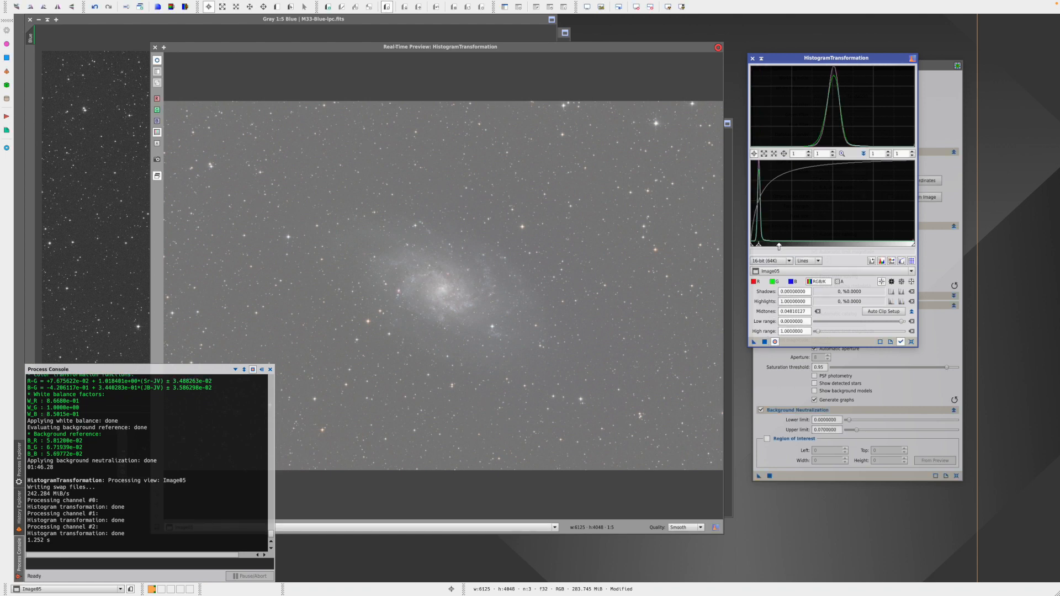
pyautogui.moveTo(759, 243)
pyautogui.mouseDown()
pyautogui.moveTo(774, 247)
pyautogui.moveTo(753, 247)
pyautogui.mouseUp()
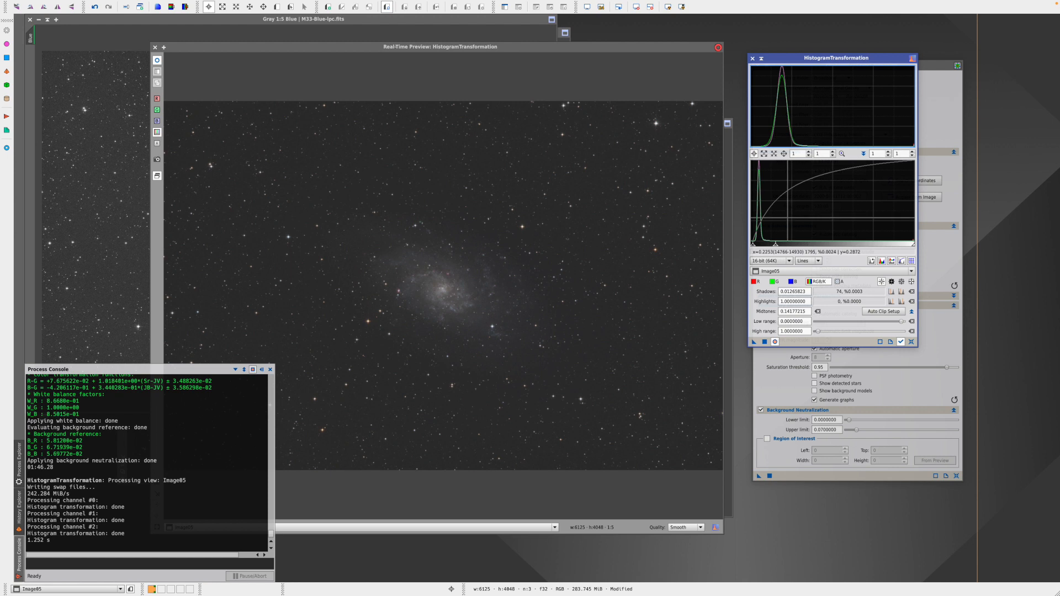
pyautogui.click(766, 342)
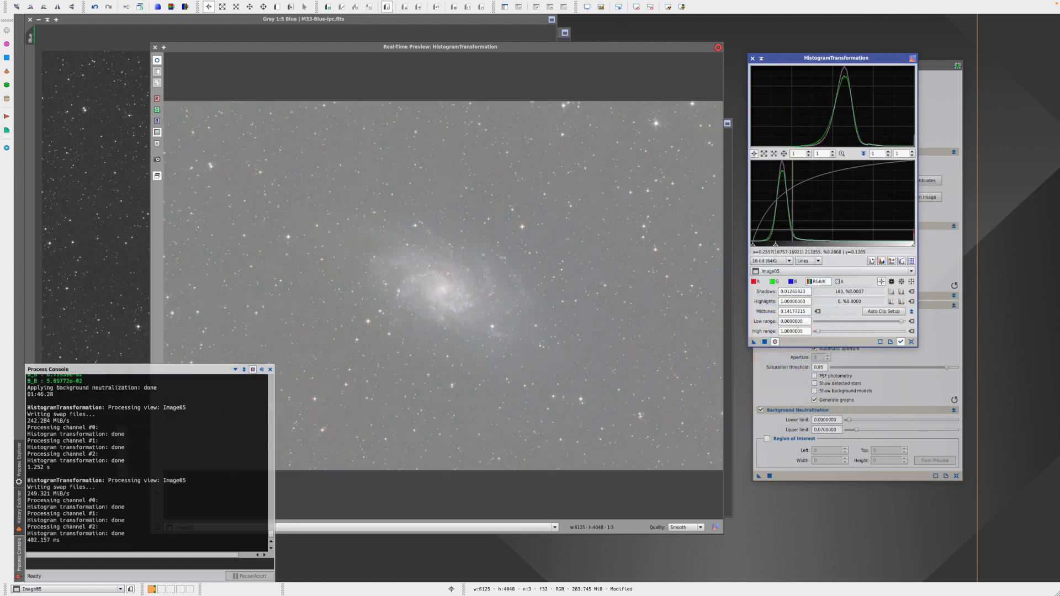
# Apply another histogram stretch to the RGB image with shadows about 0.081 and midtones about 0.373.
pyautogui.moveTo(775, 243); pyautogui.dragTo(820, 247)
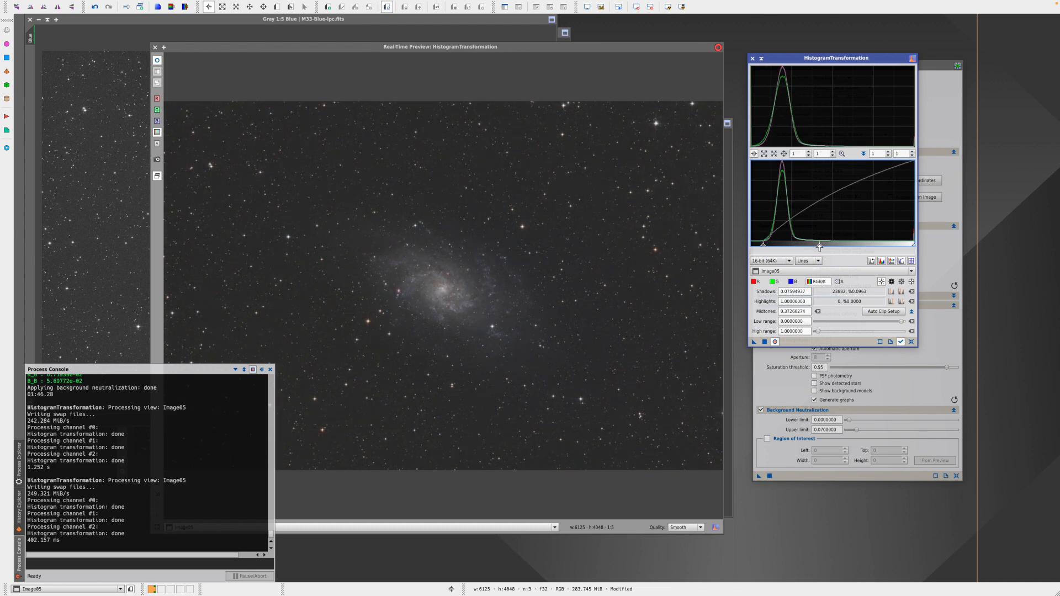
pyautogui.moveTo(763, 248); pyautogui.dragTo(763, 247)
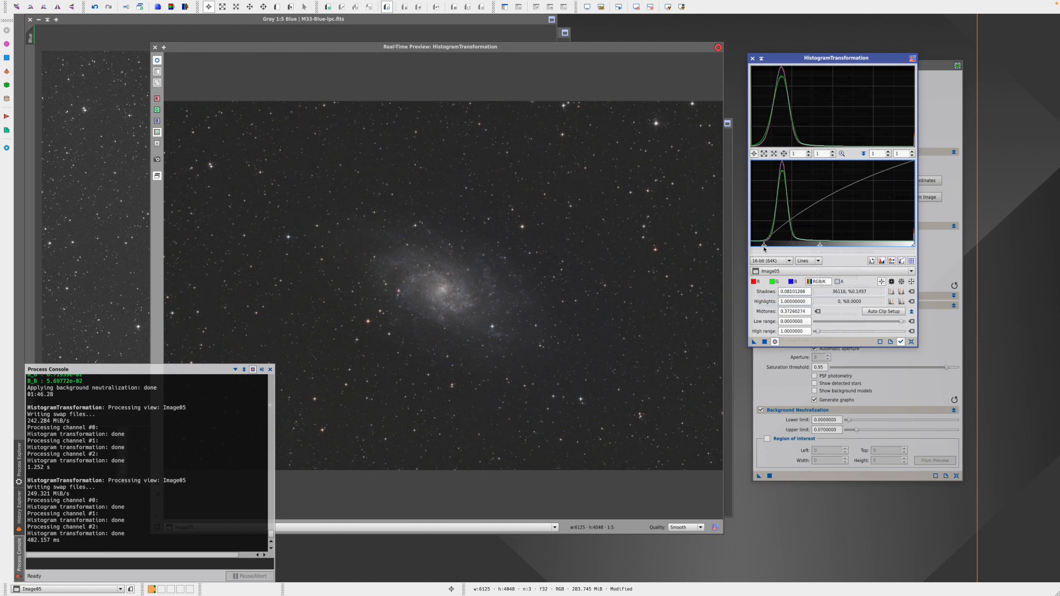
pyautogui.click(764, 342)
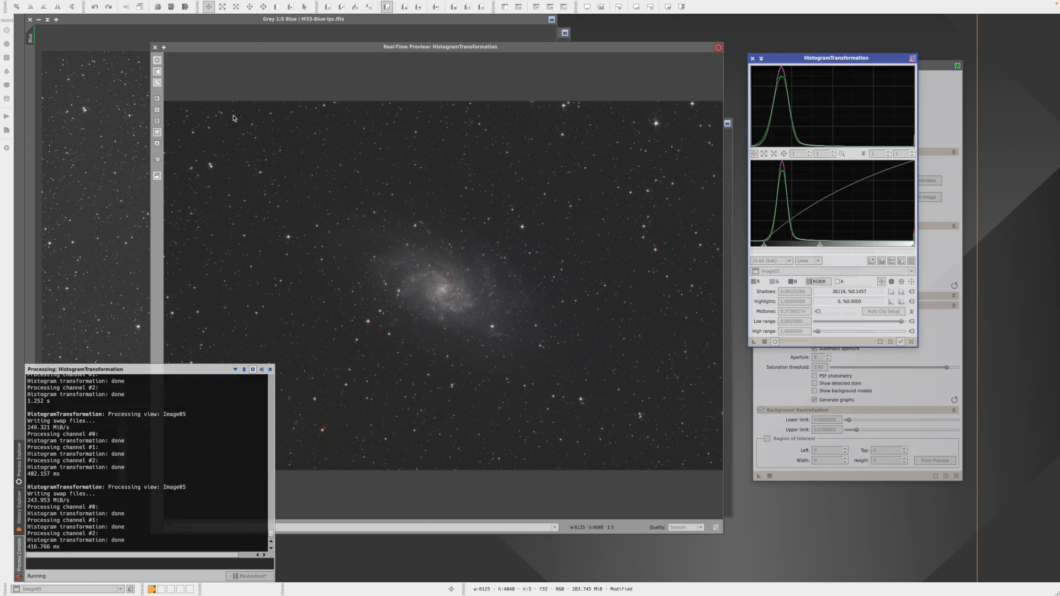
# Close the real-time preview, and reset and close HistogramTransformation.
pyautogui.click(155, 48)
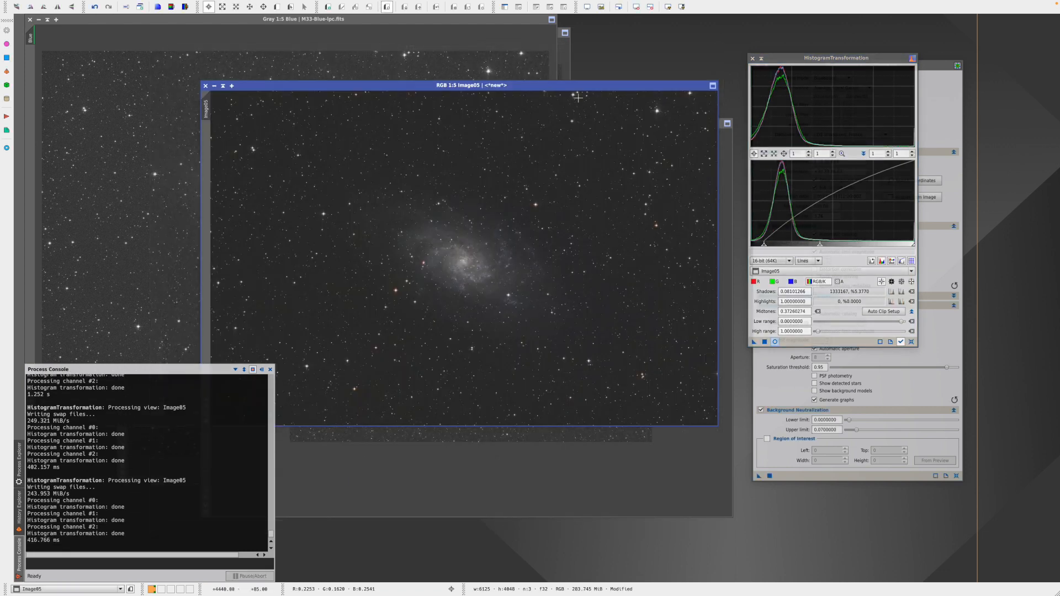
pyautogui.moveTo(514, 90); pyautogui.dragTo(522, 78)
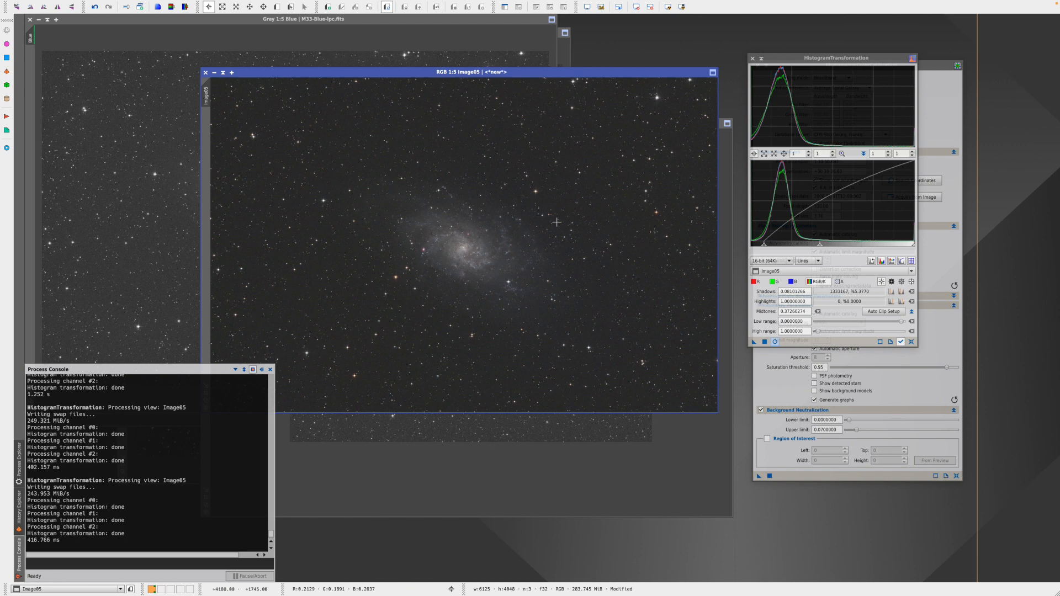
pyautogui.click(526, 74)
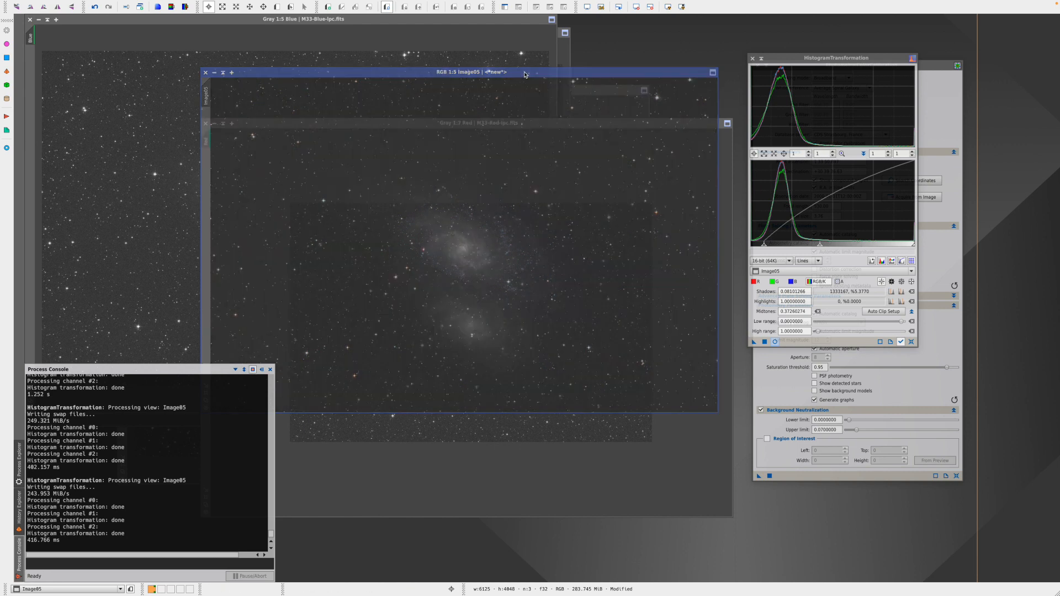
pyautogui.click(911, 342)
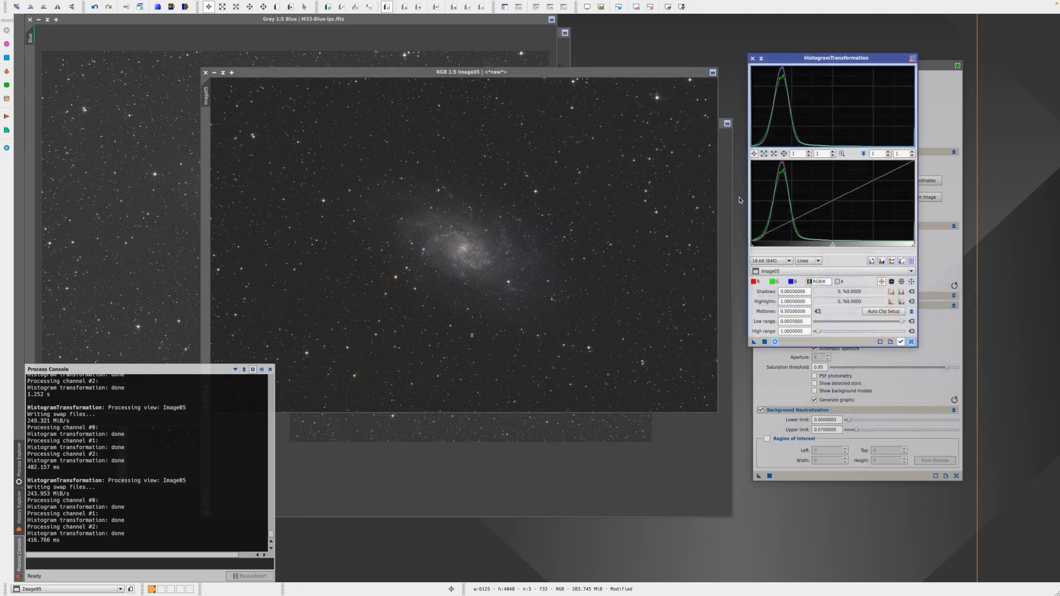
pyautogui.click(753, 58)
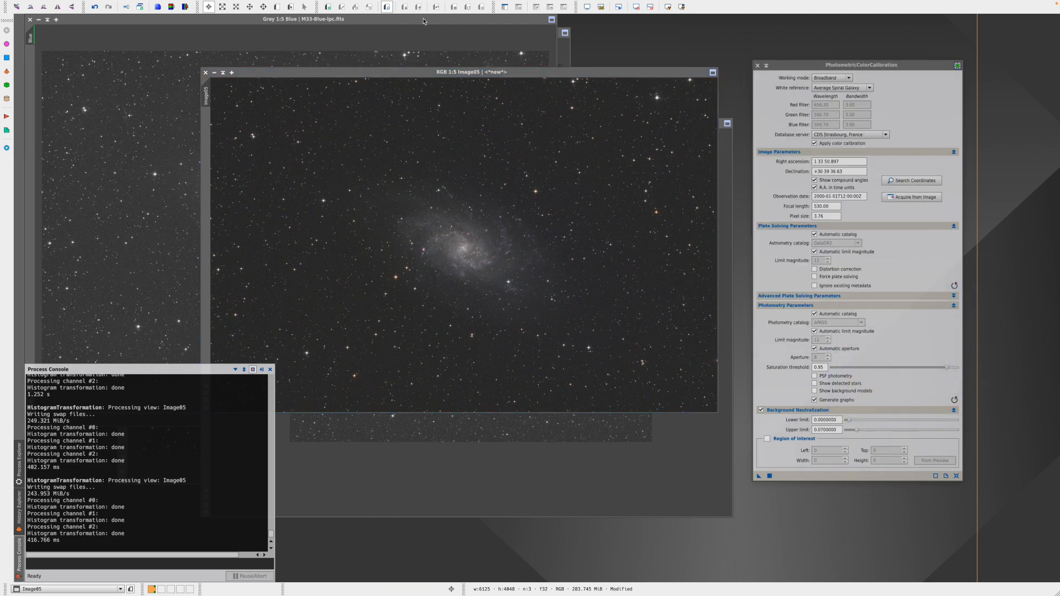
# Open CurvesTransformation, make it track the active RGB image and show its real-time preview.
pyautogui.click(197, 4)
pyautogui.moveTo(210, 17)
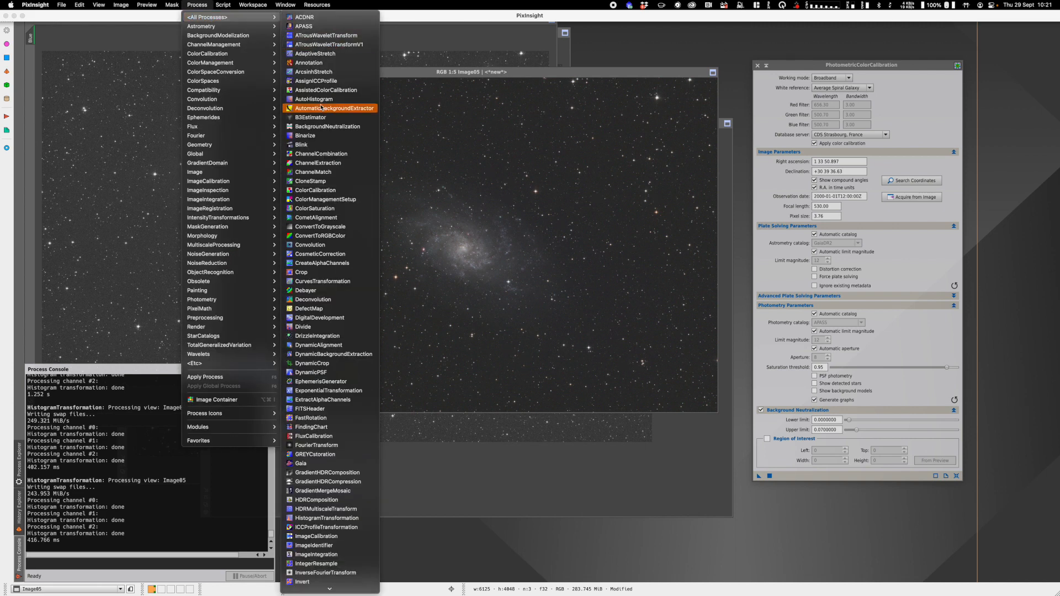
pyautogui.click(330, 281)
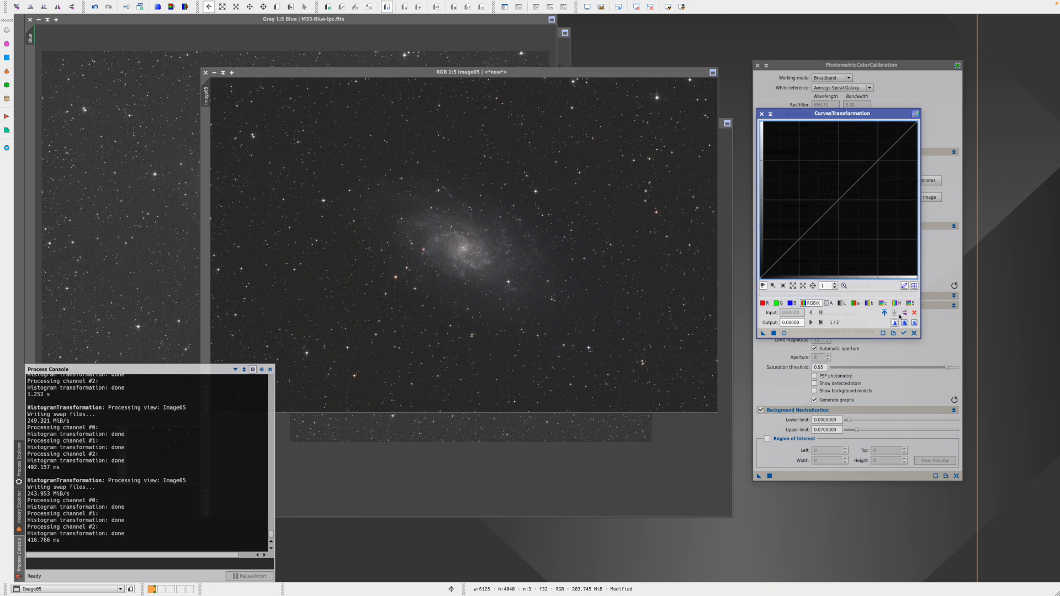
pyautogui.click(914, 334)
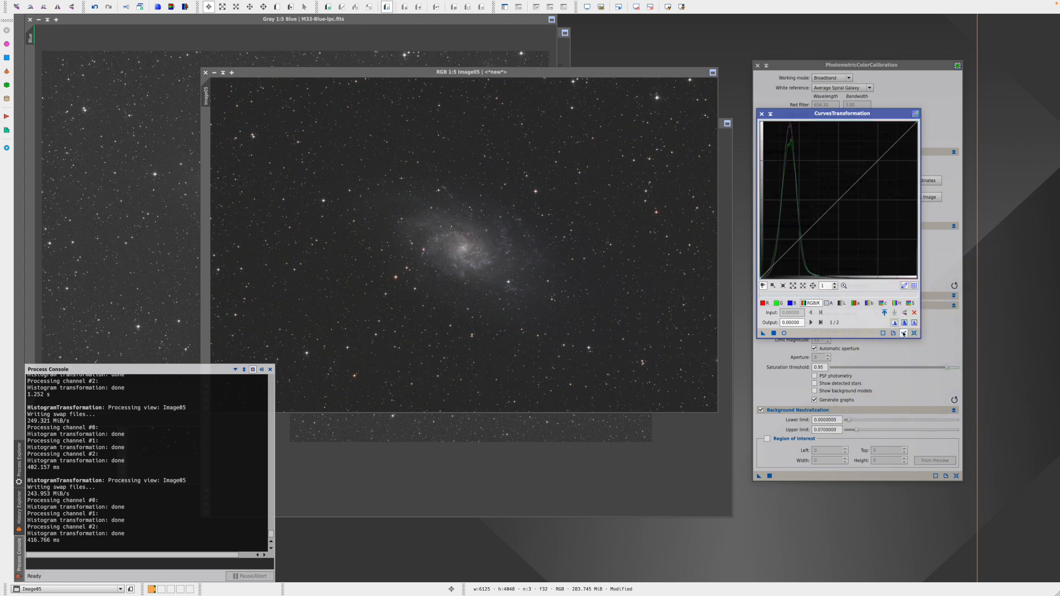
pyautogui.click(784, 334)
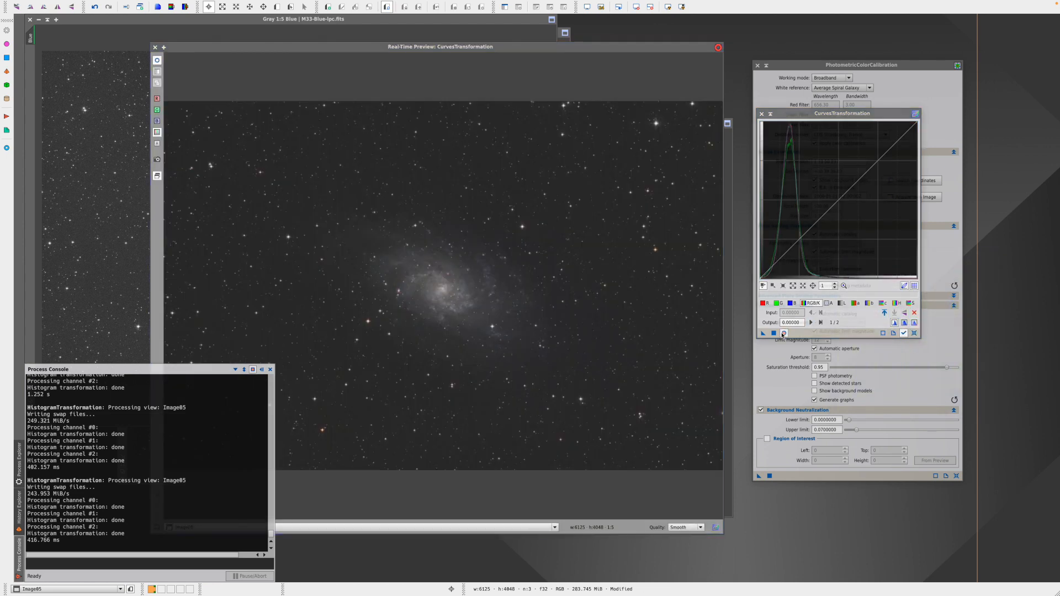
# Raise the saturation curve with a point at input about 0.408 and output about 0.561.
pyautogui.click(910, 304)
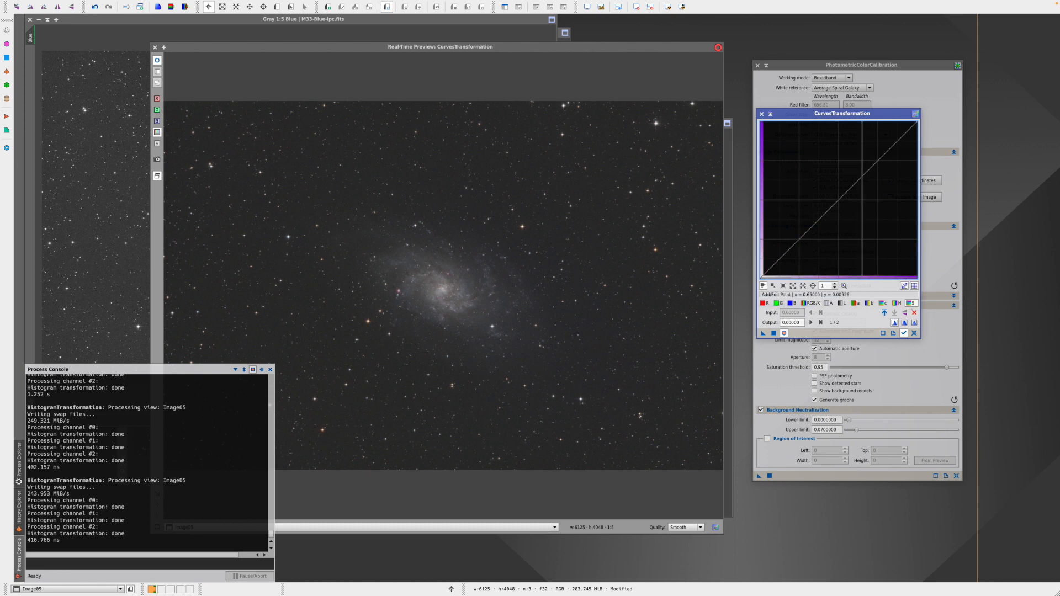
pyautogui.moveTo(831, 208); pyautogui.dragTo(823, 186)
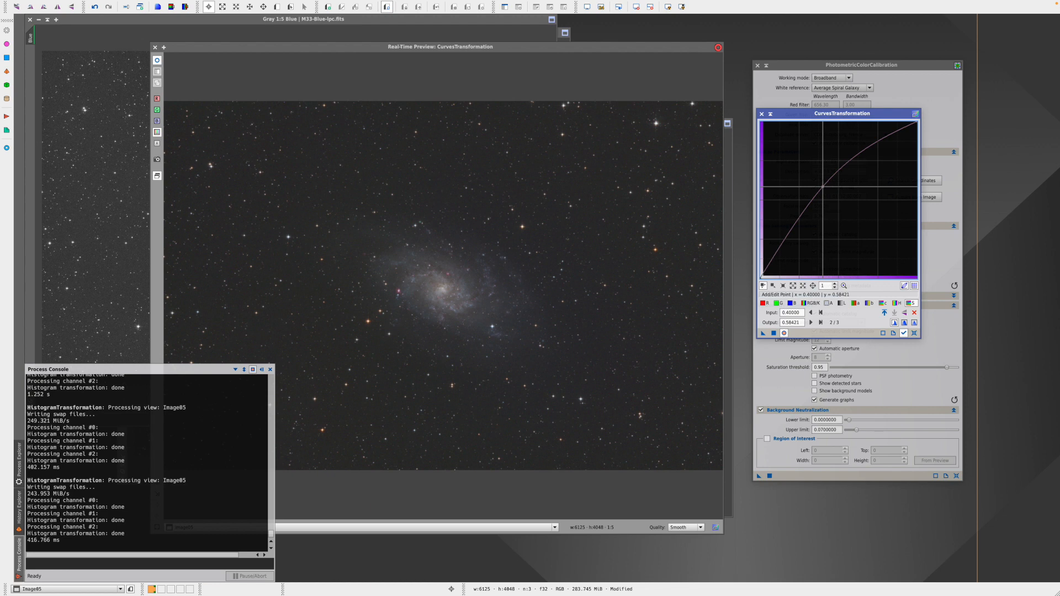
pyautogui.moveTo(822, 187); pyautogui.dragTo(824, 190)
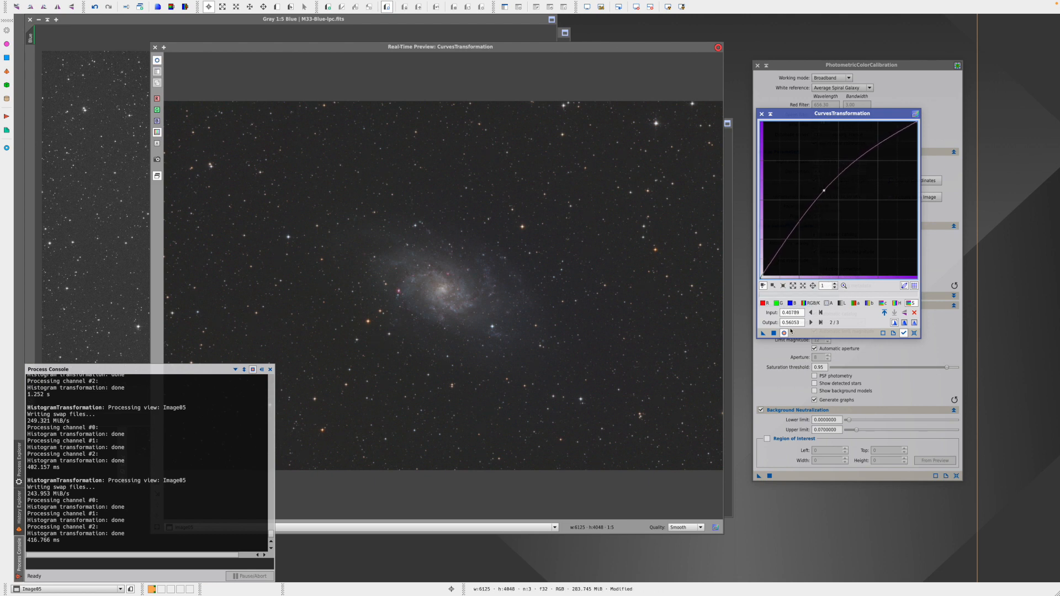
# Shape the RGB/K curve into a gentle S through about 0.174/0.158 and 0.487/0.571, and apply the curves to the RGB image.
pyautogui.click(813, 303)
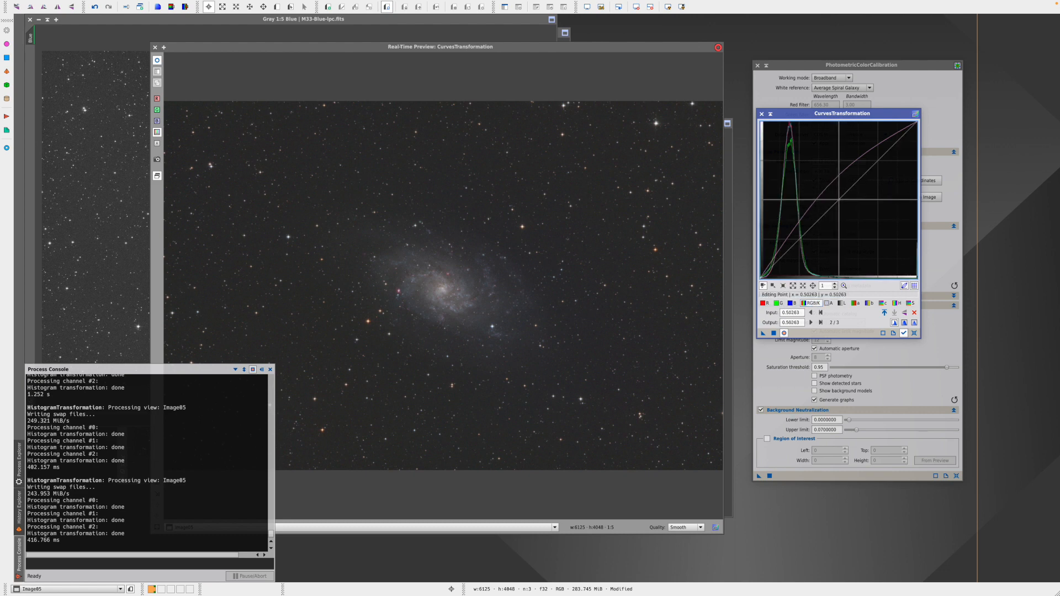
pyautogui.click(838, 190)
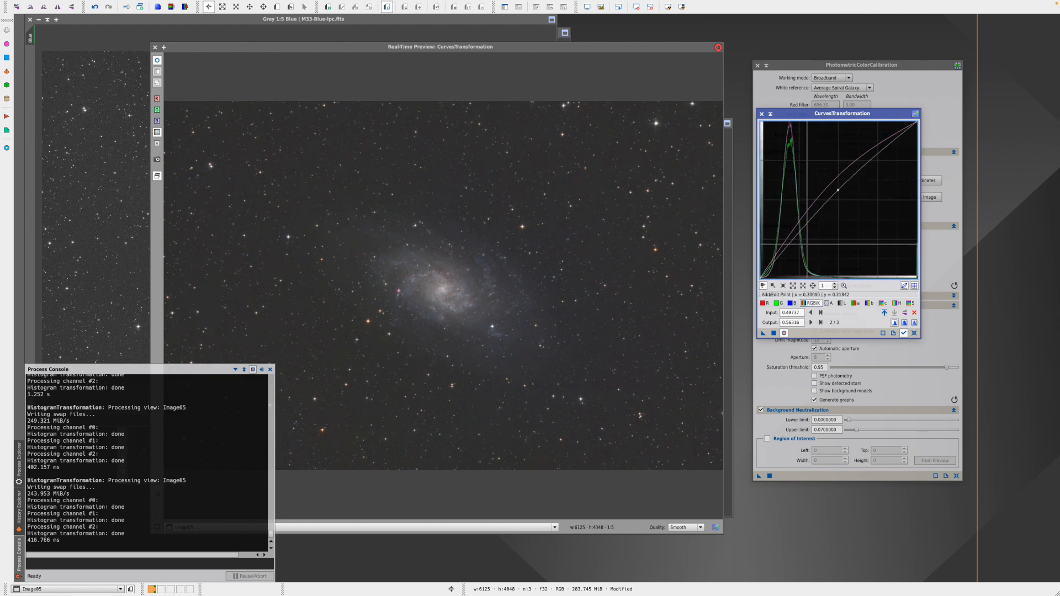
pyautogui.click(785, 250)
pyautogui.moveTo(785, 250); pyautogui.dragTo(787, 254)
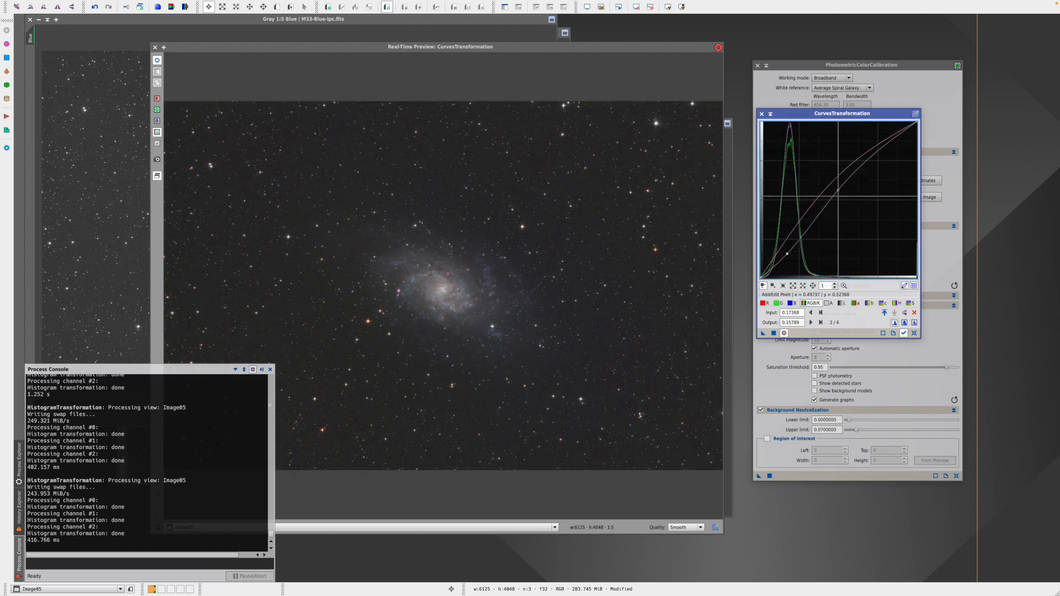
pyautogui.click(838, 191)
pyautogui.moveTo(838, 190); pyautogui.dragTo(837, 189)
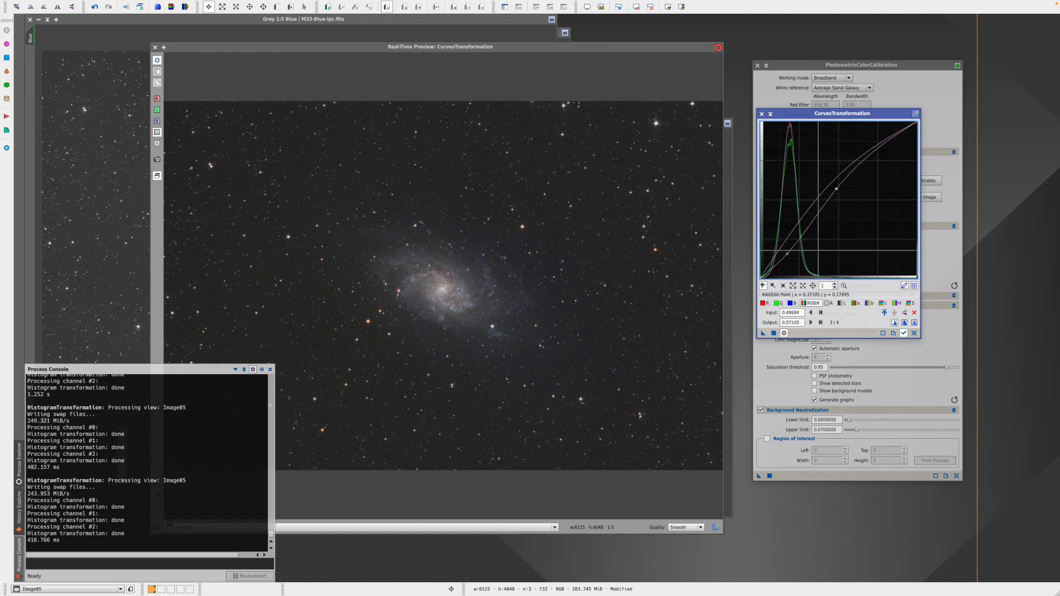
pyautogui.click(774, 332)
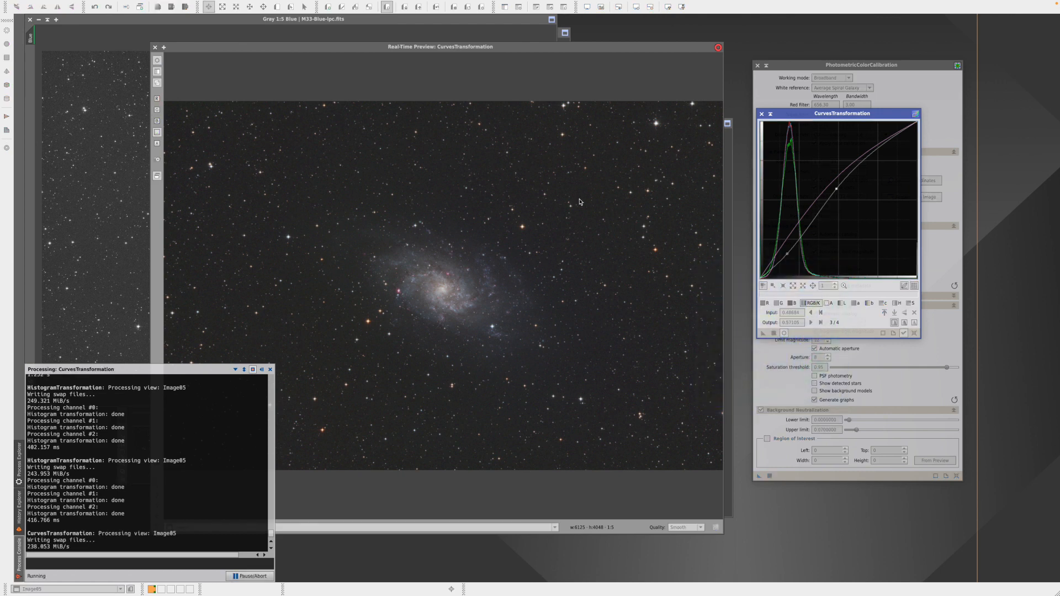
# Close CurvesTransformation, the real-time preview and PhotometricColorCalibration, and move the RGB image aside.
pyautogui.click(760, 114)
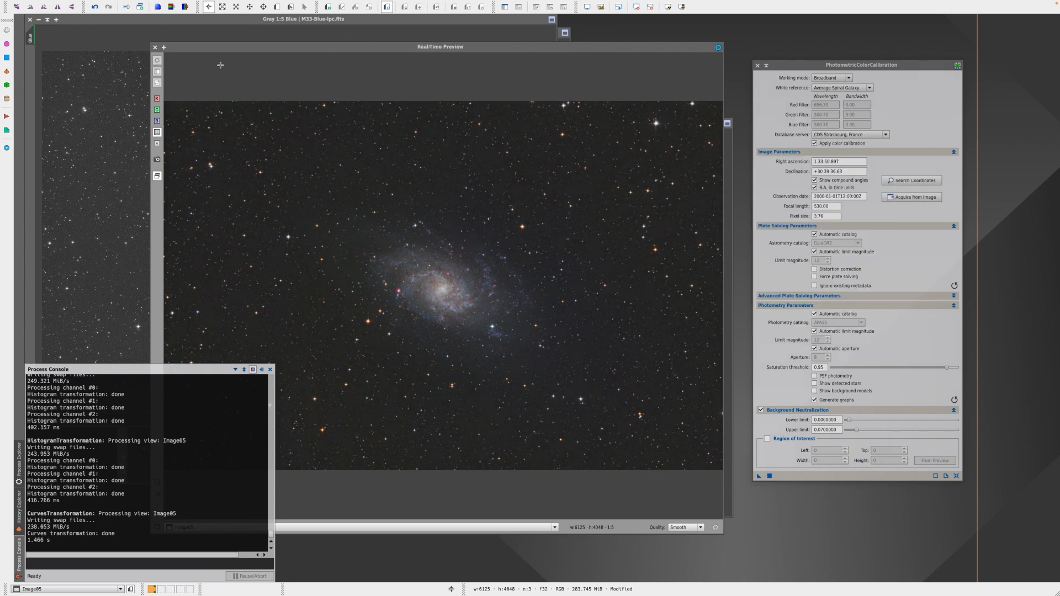
pyautogui.click(155, 48)
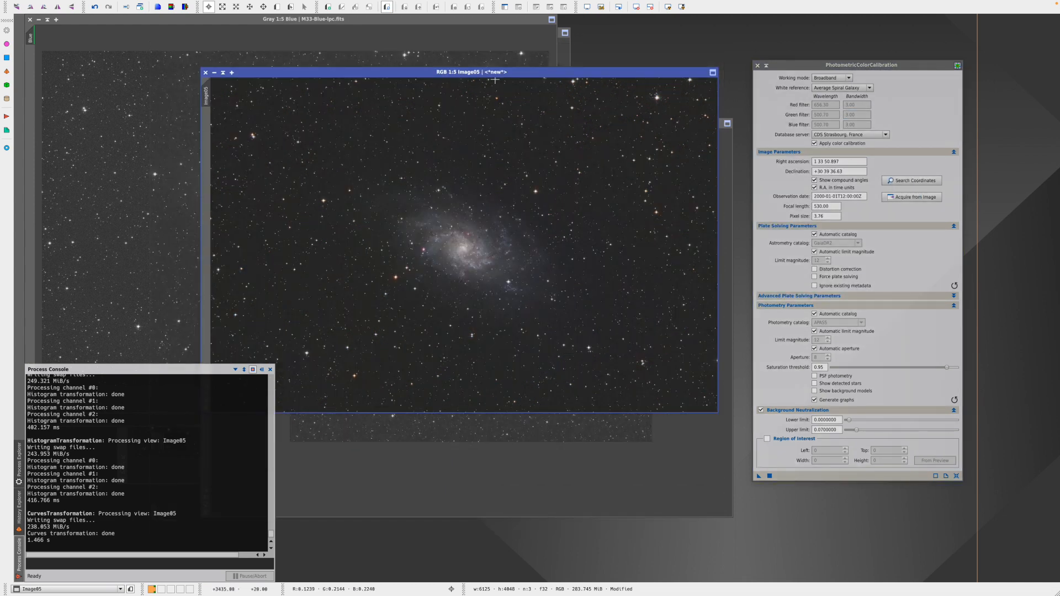
pyautogui.moveTo(618, 91); pyautogui.dragTo(811, 53)
pyautogui.click(758, 66)
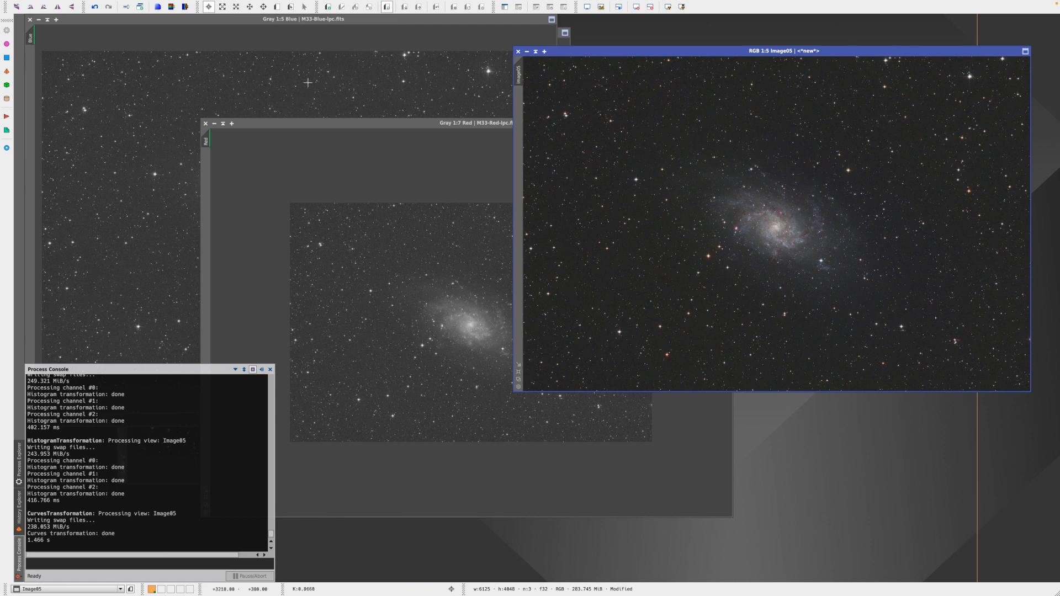
# Collapse the red, blue and green image windows and make the luminance image active.
pyautogui.click(223, 123)
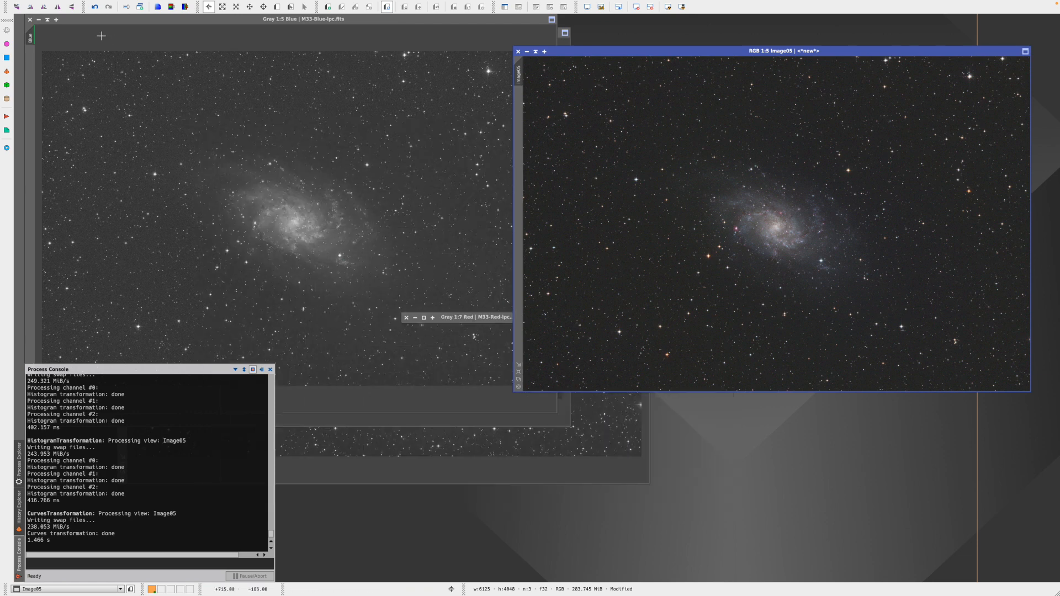
pyautogui.click(47, 20)
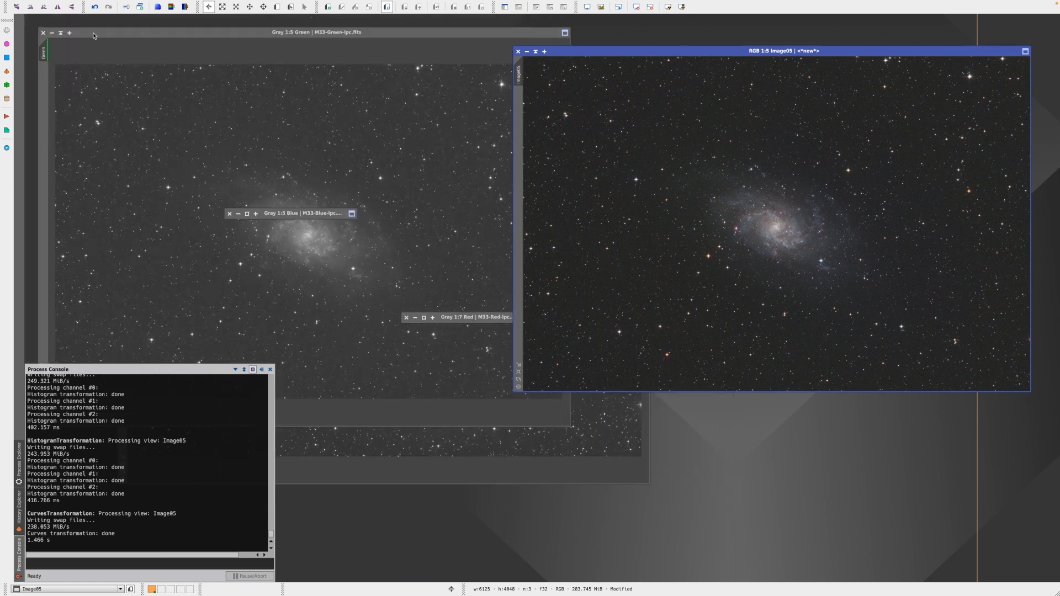
pyautogui.click(61, 33)
pyautogui.click(289, 92)
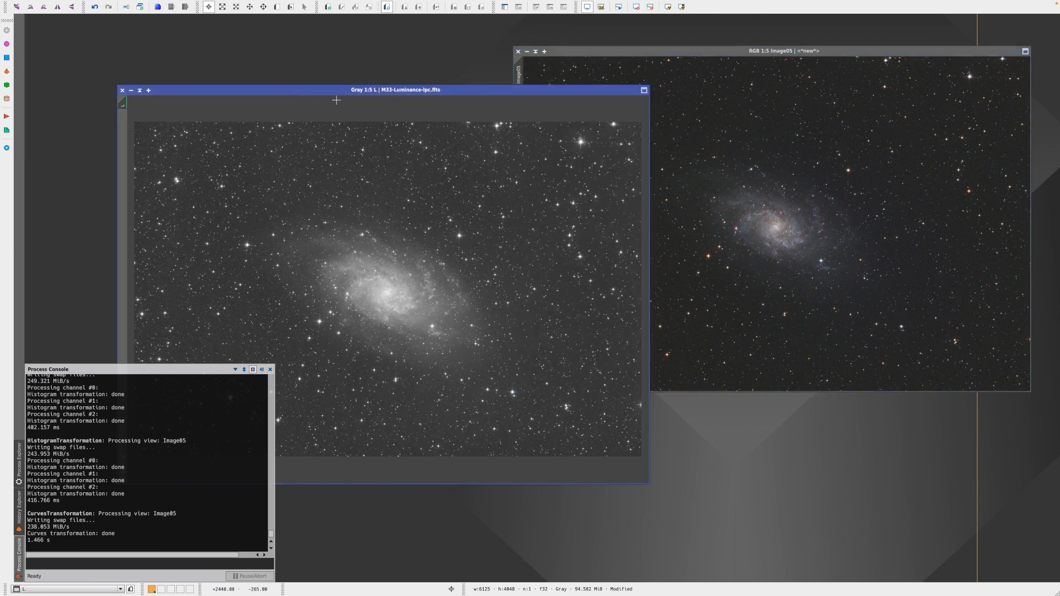
pyautogui.moveTo(290, 92); pyautogui.dragTo(312, 92)
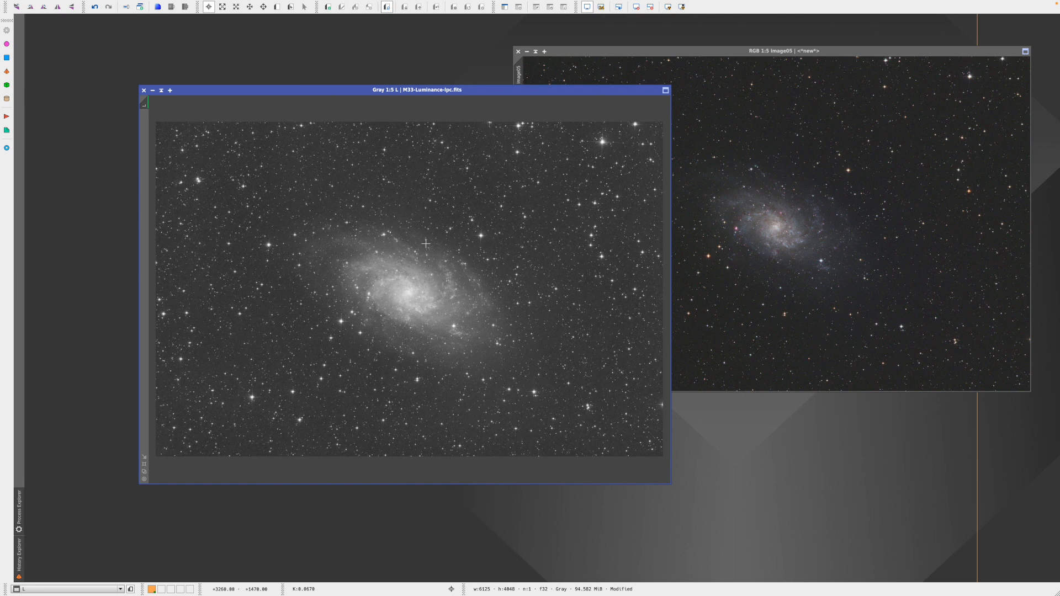
pyautogui.scroll(1, 425, 243)
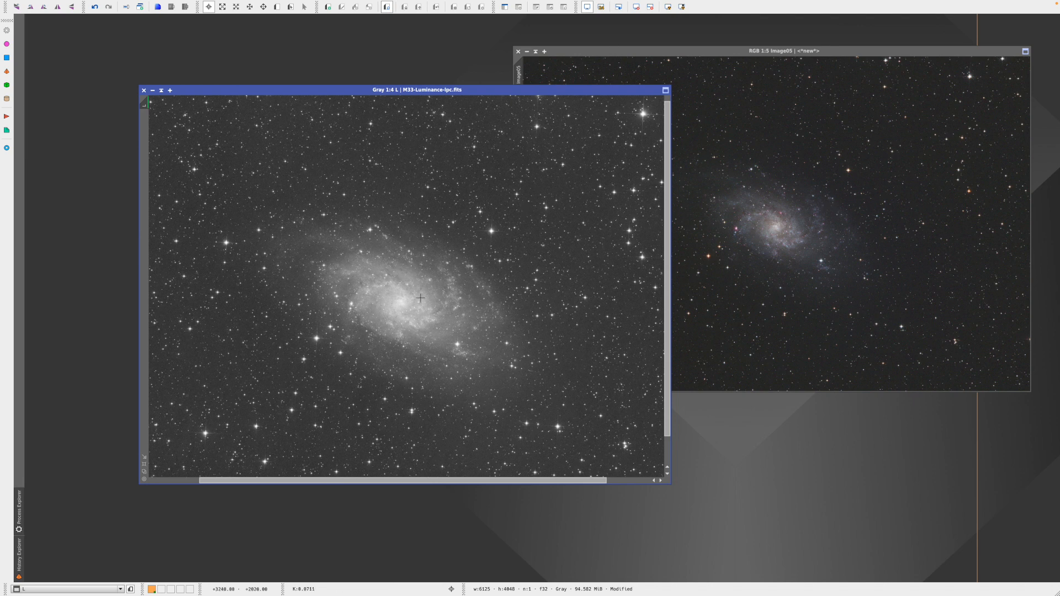
pyautogui.scroll(1, 421, 298)
pyautogui.scroll(-1, 421, 298)
pyautogui.scroll(-2, 420, 298)
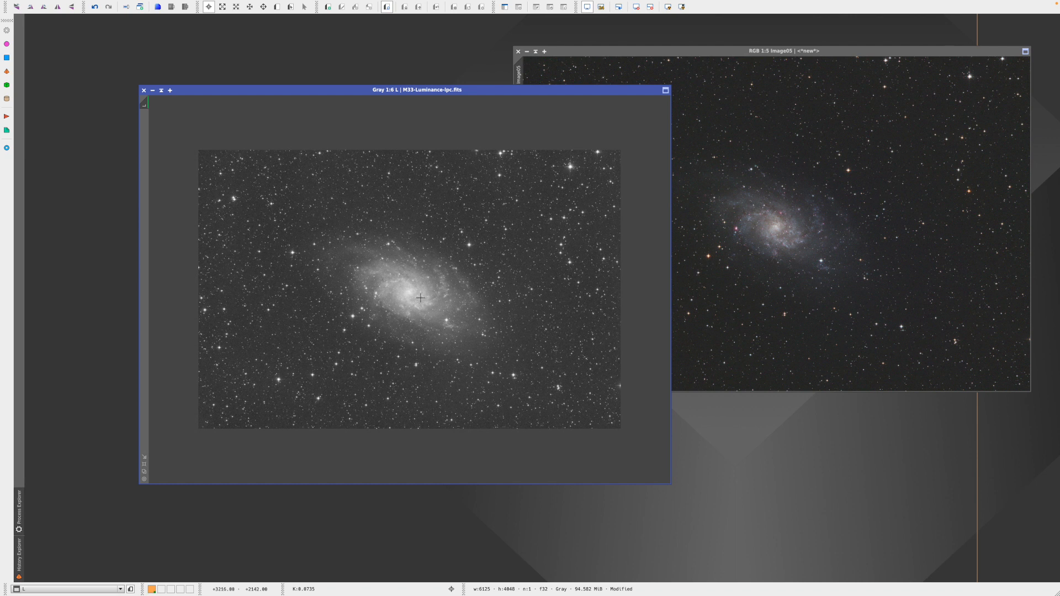
pyautogui.scroll(1, 421, 298)
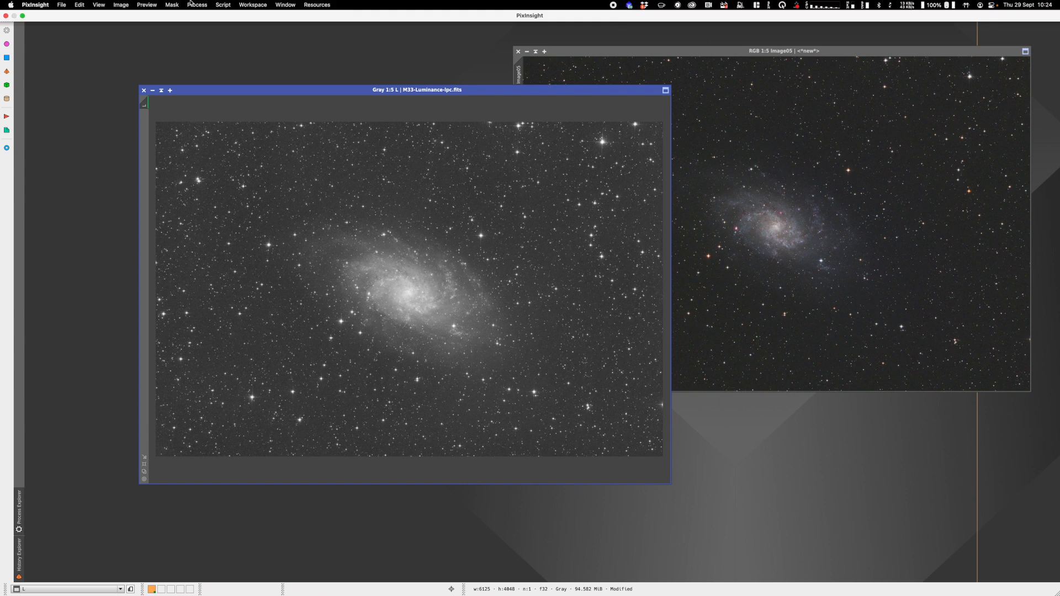
# Open HistogramTransformation tracking the luminance image with a real-time preview, and disable that image's screen stretch.
pyautogui.click(196, 4)
pyautogui.moveTo(220, 17)
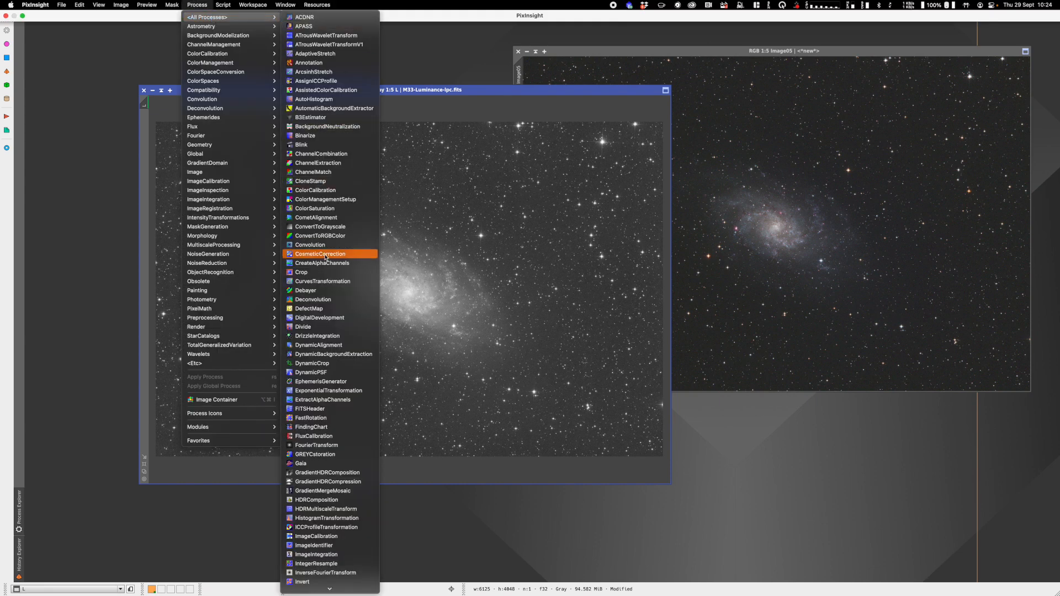
pyautogui.click(327, 327)
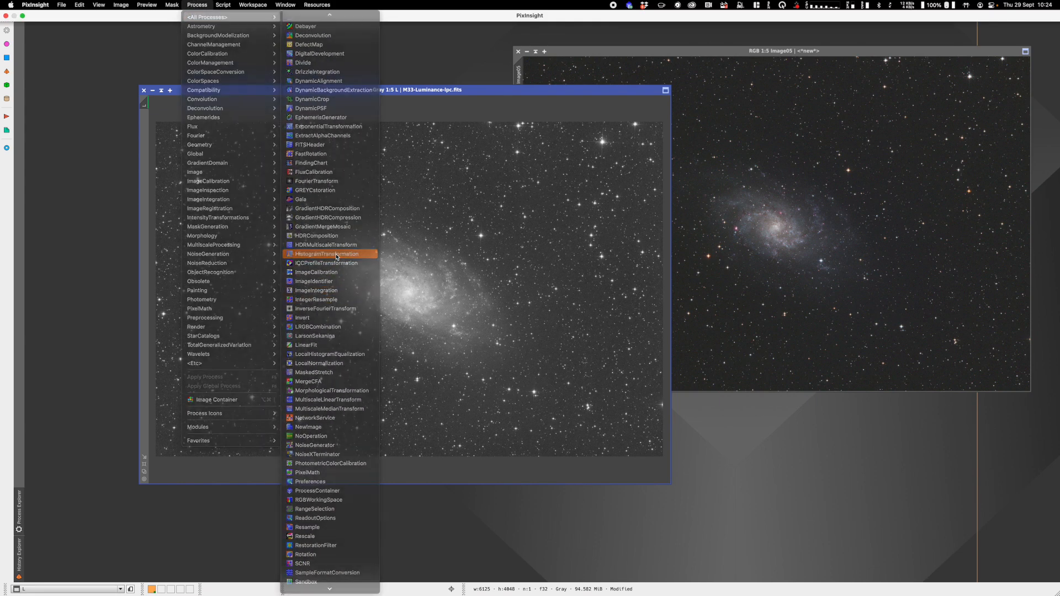
pyautogui.click(901, 342)
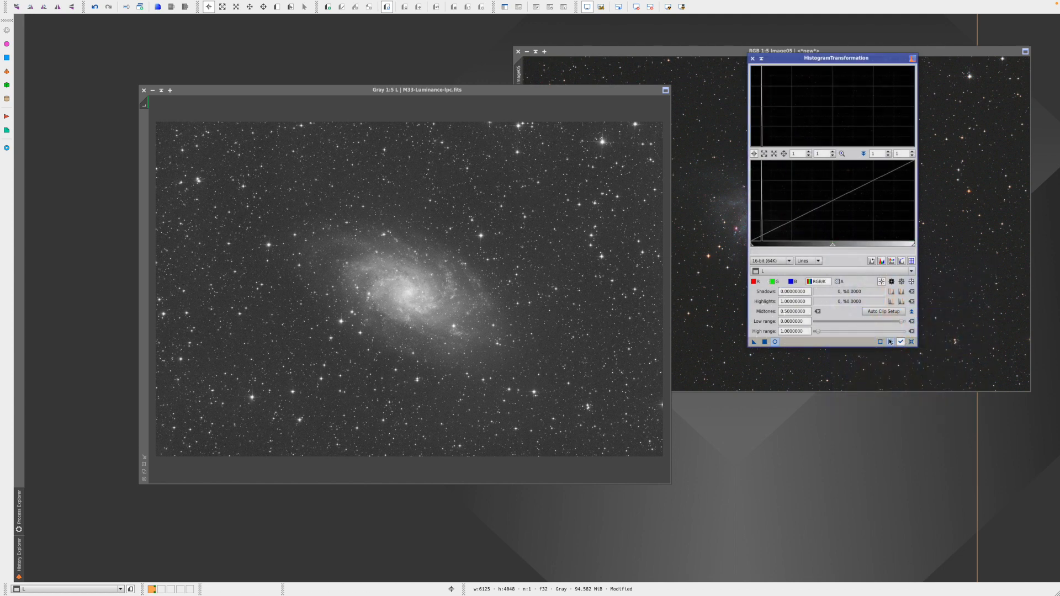
pyautogui.click(775, 342)
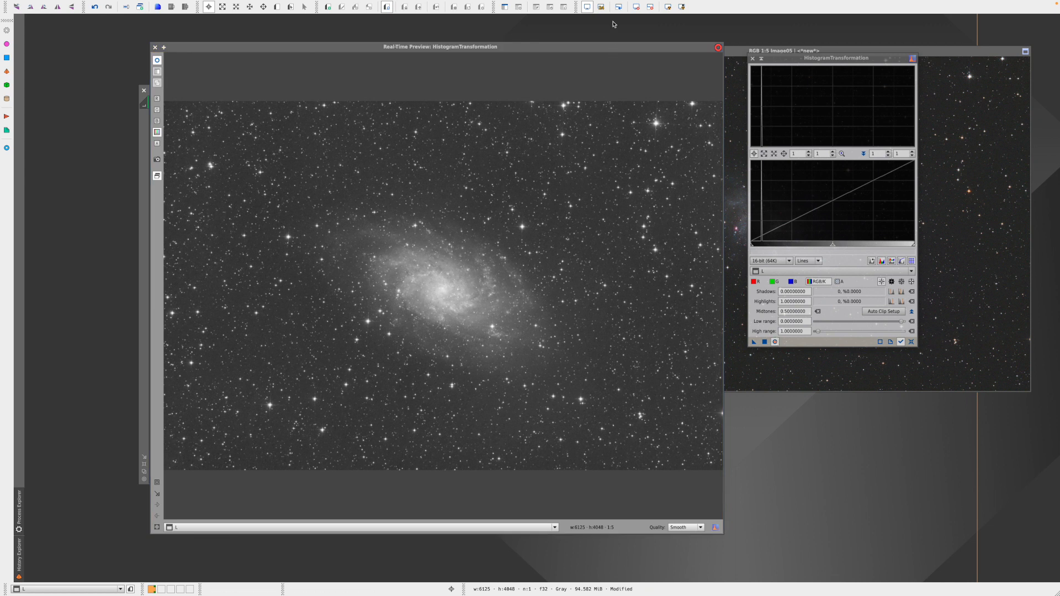
pyautogui.click(588, 6)
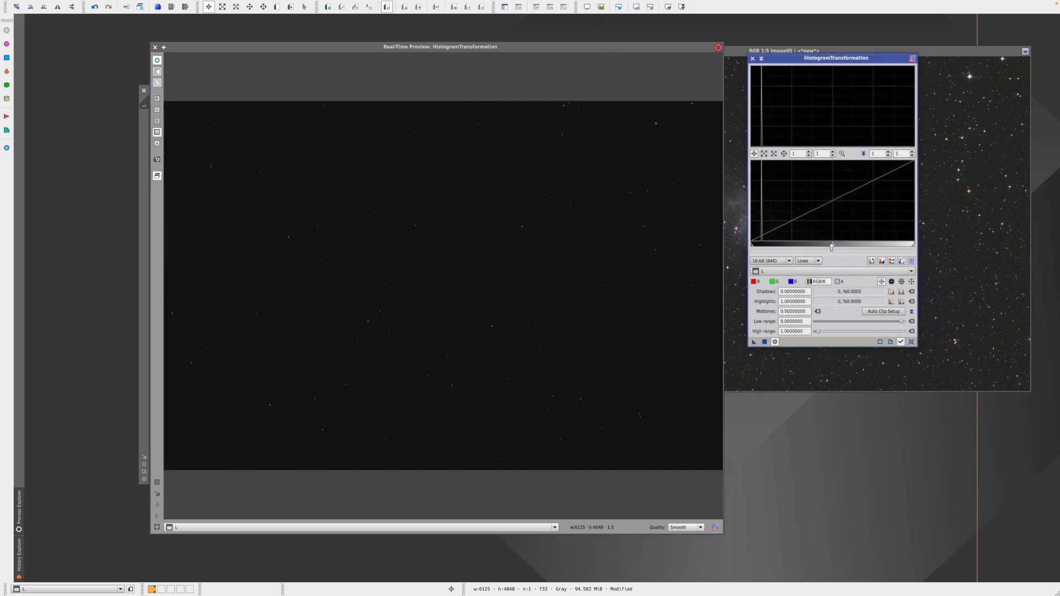
# Apply a histogram stretch to the luminance image with shadows about 0.041 and midtones about 0.091.
pyautogui.moveTo(832, 244); pyautogui.dragTo(757, 247)
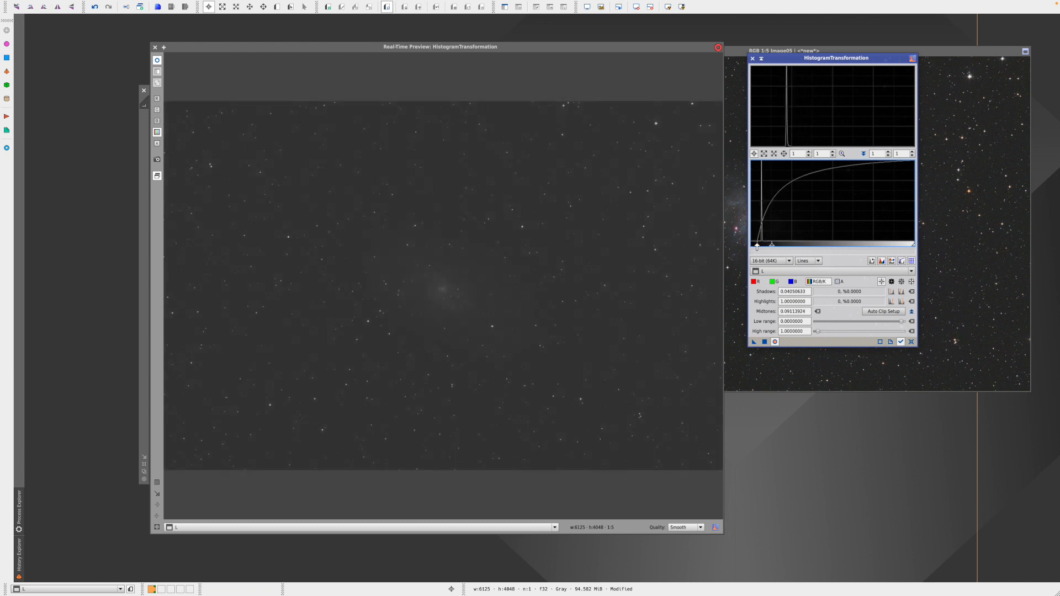
pyautogui.click(765, 343)
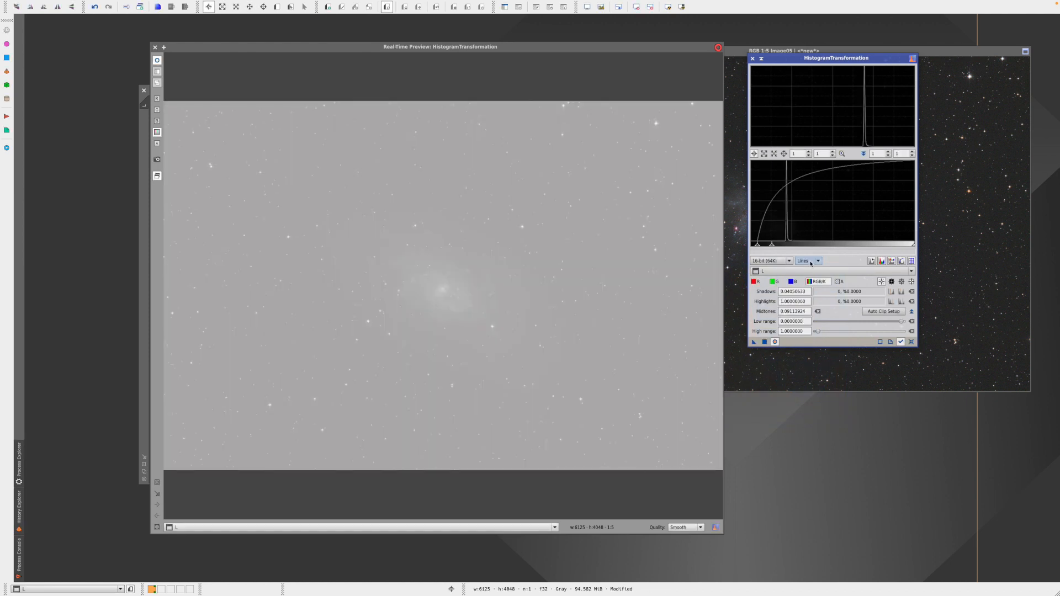
# Apply another histogram stretch to the luminance image with shadows about 0.165 and midtones about 0.146, and close the preview and HistogramTransformation.
pyautogui.moveTo(773, 247)
pyautogui.mouseDown()
pyautogui.moveTo(786, 247)
pyautogui.moveTo(761, 246)
pyautogui.moveTo(780, 248)
pyautogui.mouseUp()
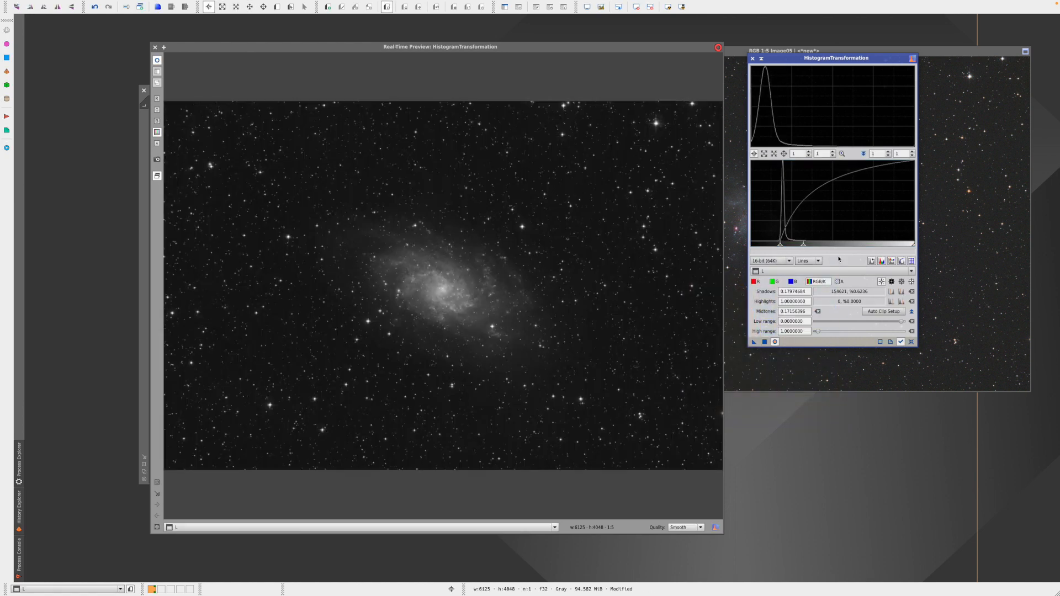
pyautogui.moveTo(803, 246); pyautogui.dragTo(776, 247)
pyautogui.moveTo(775, 246)
pyautogui.mouseDown()
pyautogui.moveTo(802, 246)
pyautogui.moveTo(777, 246)
pyautogui.mouseUp()
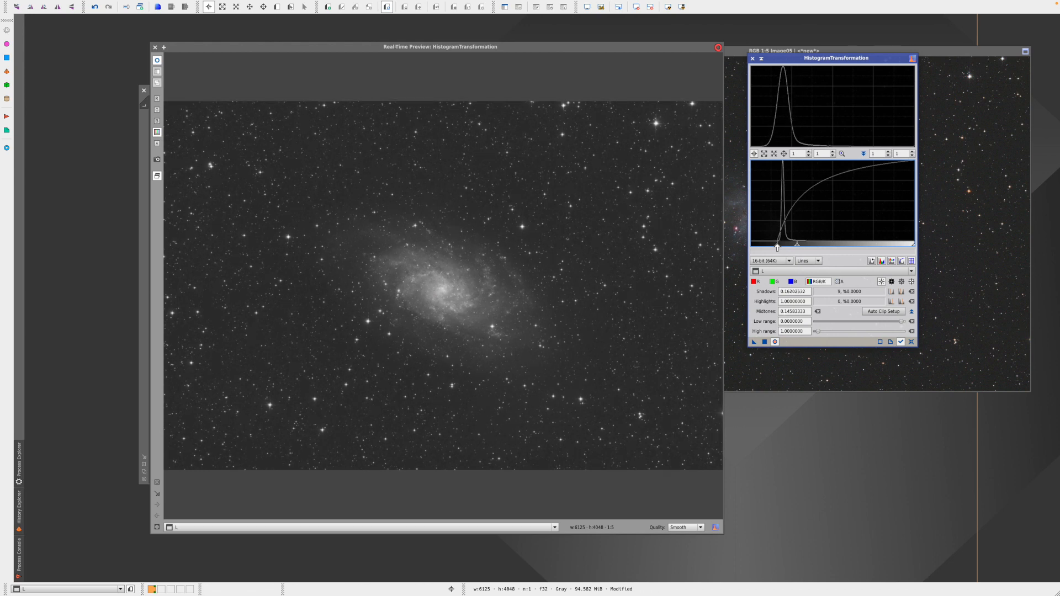
pyautogui.moveTo(776, 247); pyautogui.dragTo(778, 246)
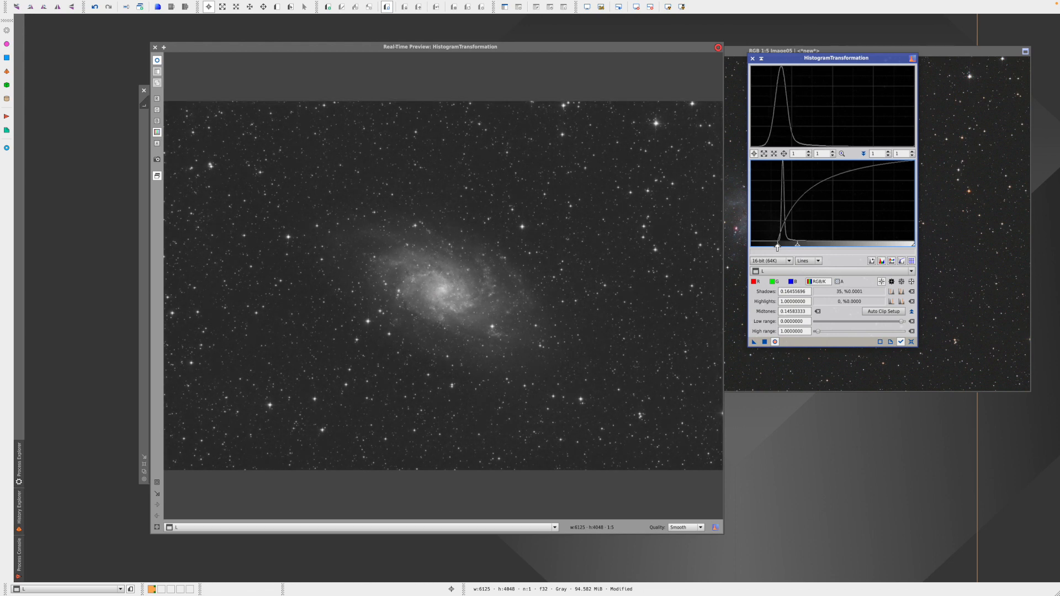
pyautogui.click(765, 342)
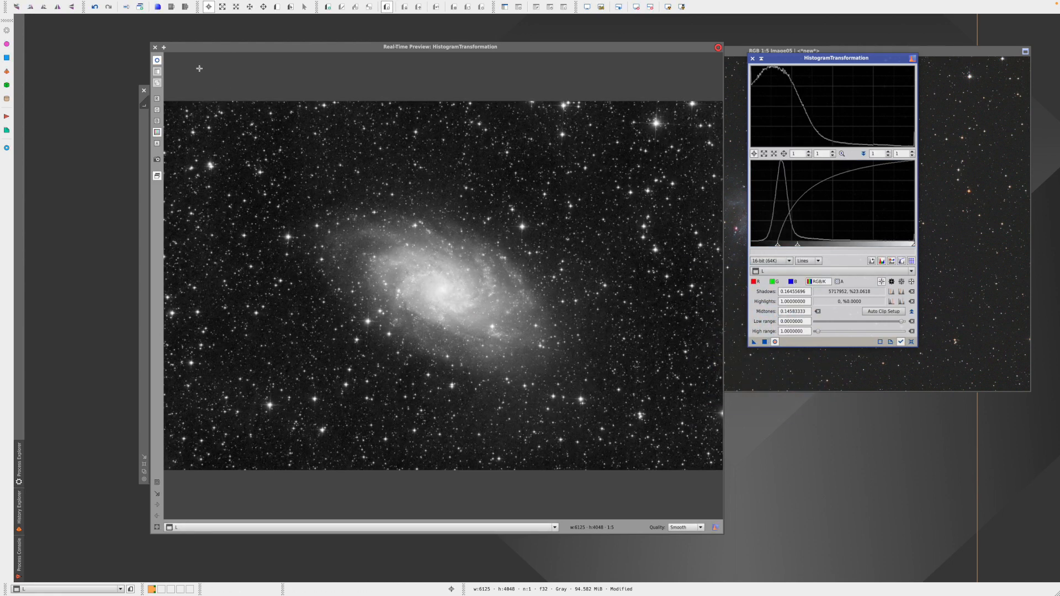
pyautogui.click(155, 47)
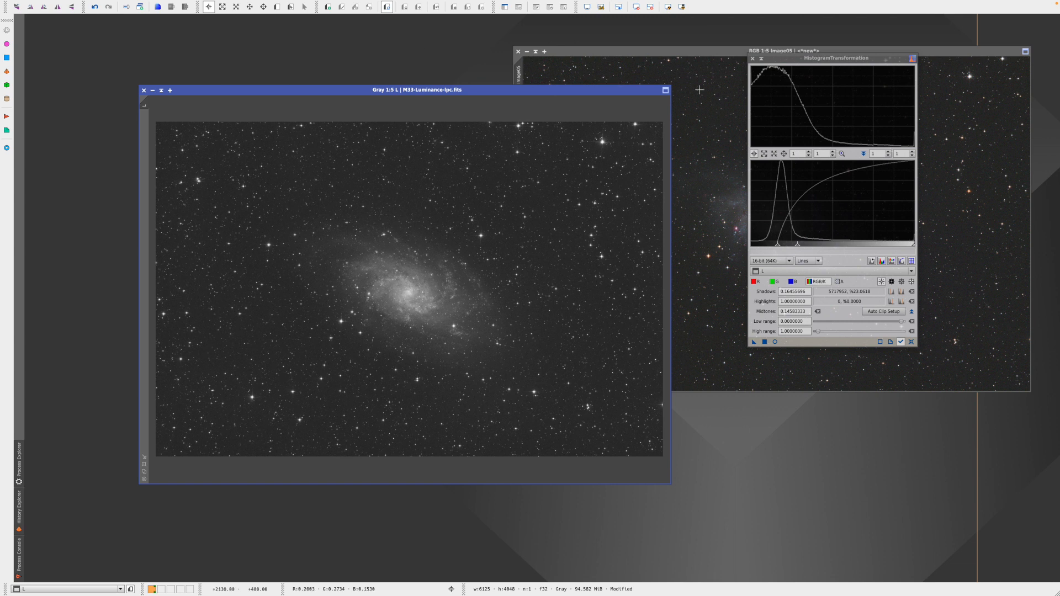
pyautogui.click(752, 59)
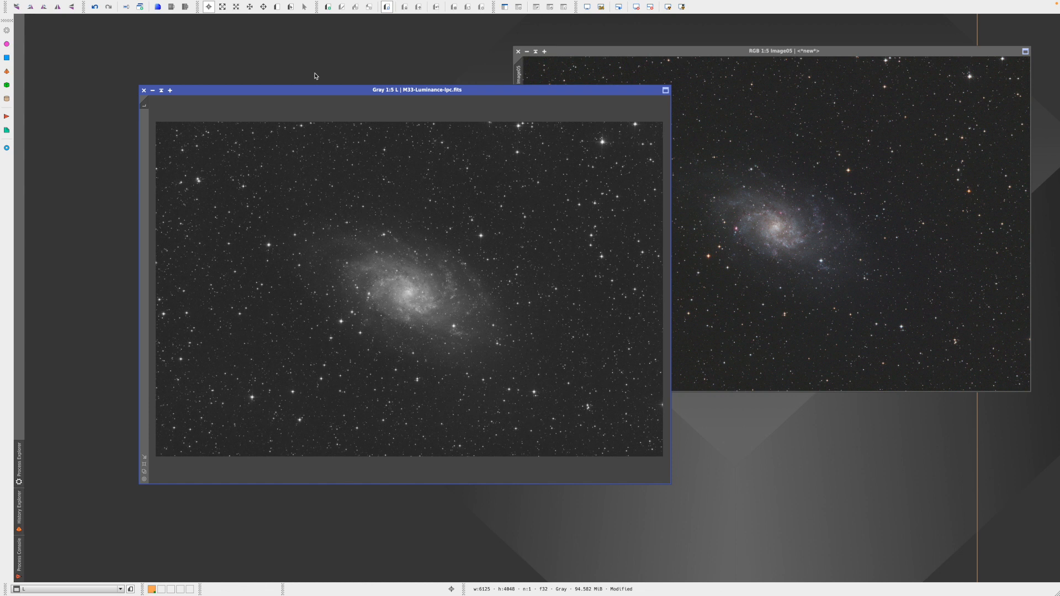
# Remove the stars from the luminance image with StarXTerminator, generating a star image with Unscreen Stars enabled.
pyautogui.moveTo(226, 3)
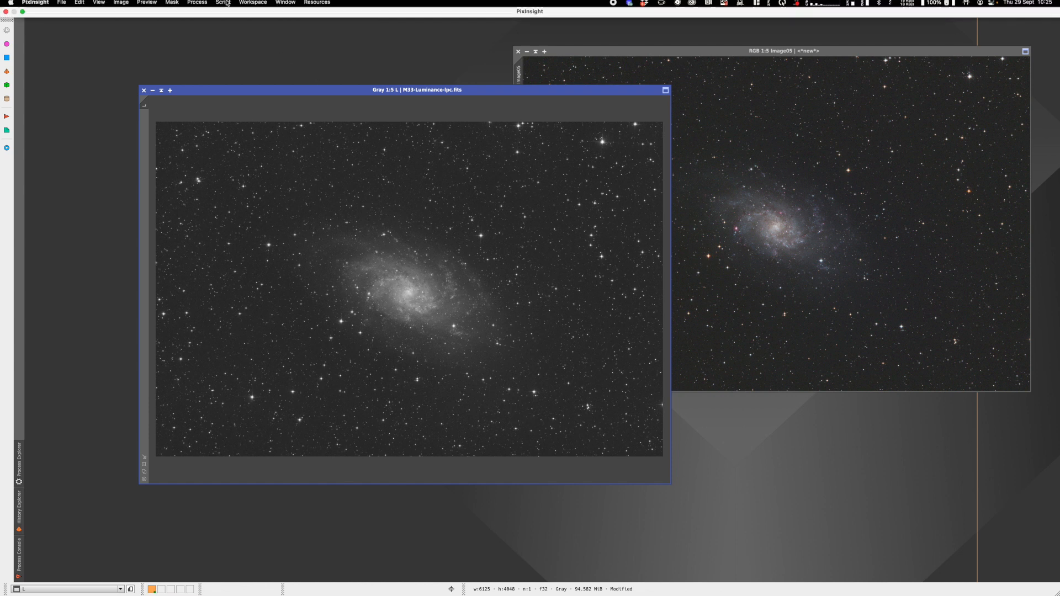
pyautogui.click(197, 4)
pyautogui.moveTo(226, 17)
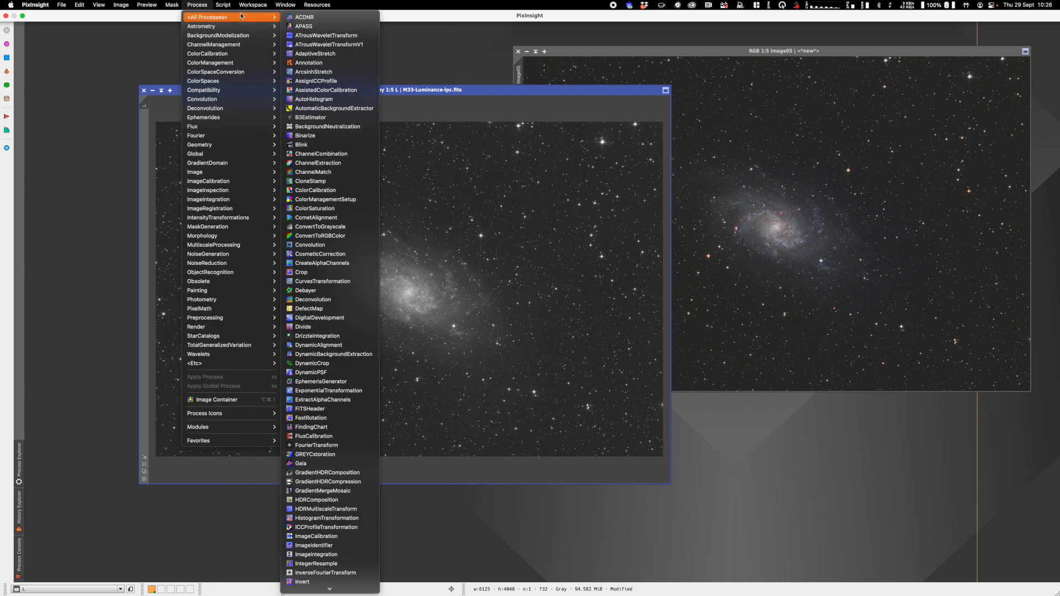
pyautogui.scroll(-10, 331, 165)
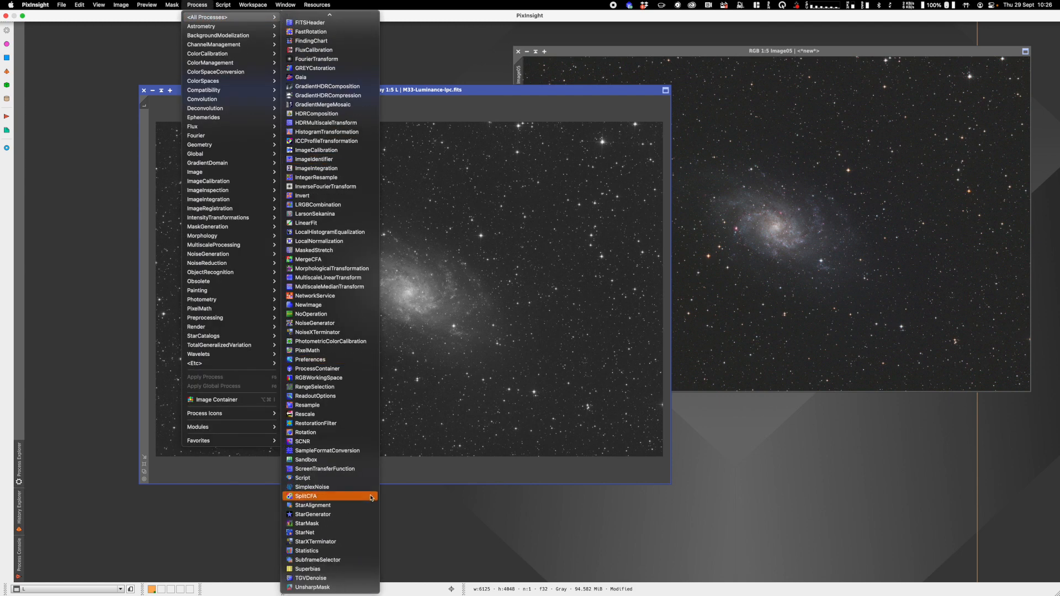
pyautogui.click(336, 543)
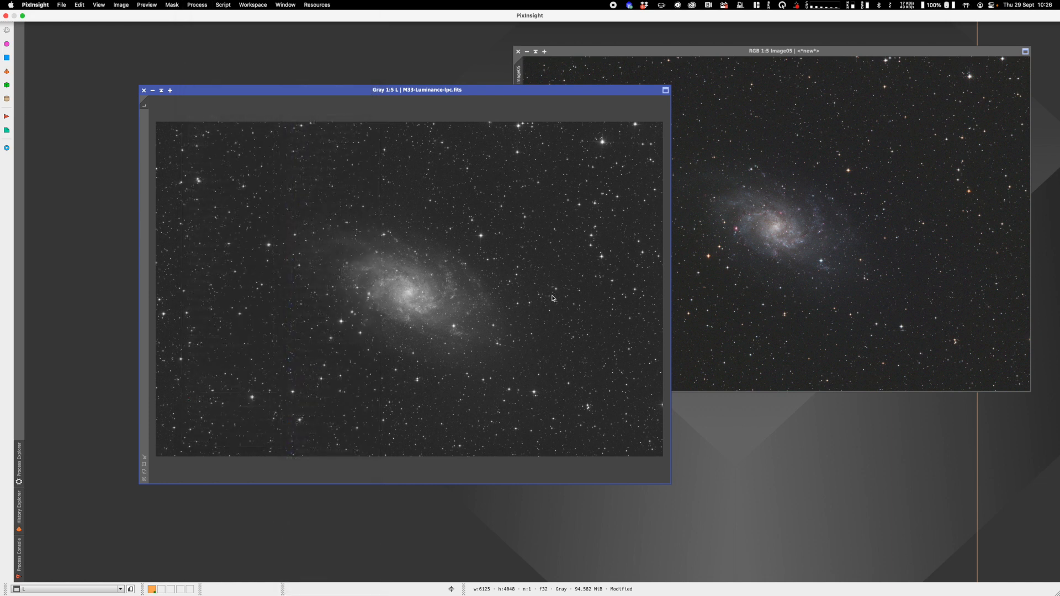
pyautogui.moveTo(844, 70); pyautogui.dragTo(788, 96)
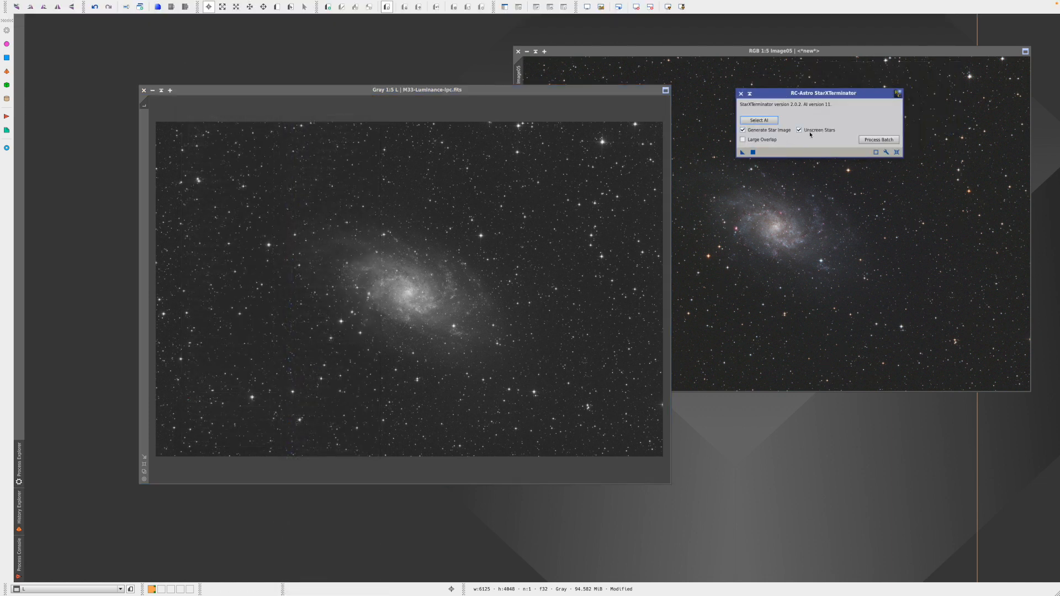
pyautogui.moveTo(826, 134)
pyautogui.moveTo(475, 256); pyautogui.dragTo(476, 256)
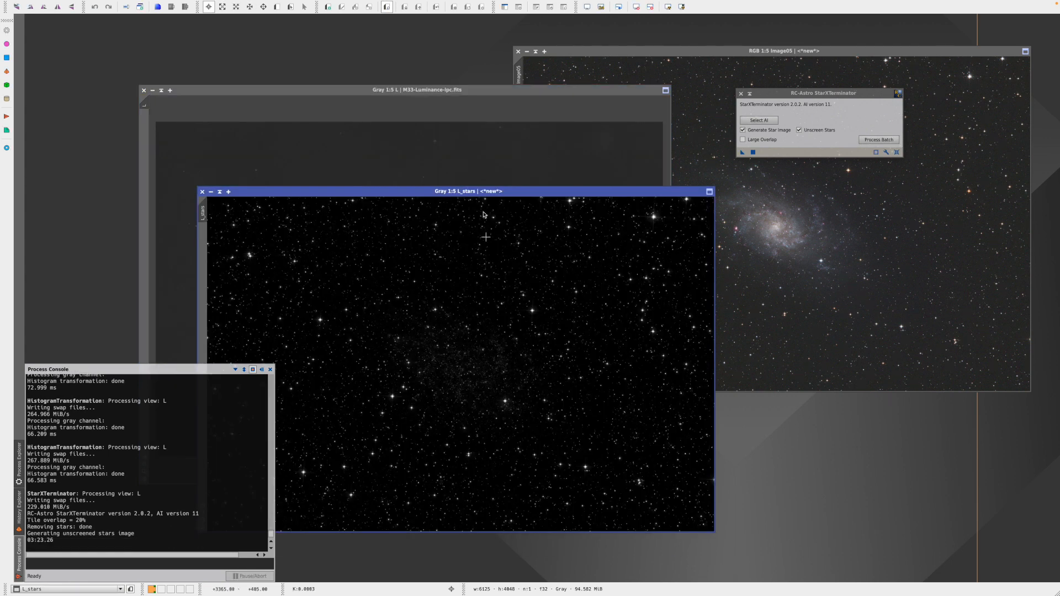
# Compare the starless luminance with its star image, collapse the star image out of the way and bring the starless image forward.
pyautogui.moveTo(477, 192); pyautogui.dragTo(734, 191)
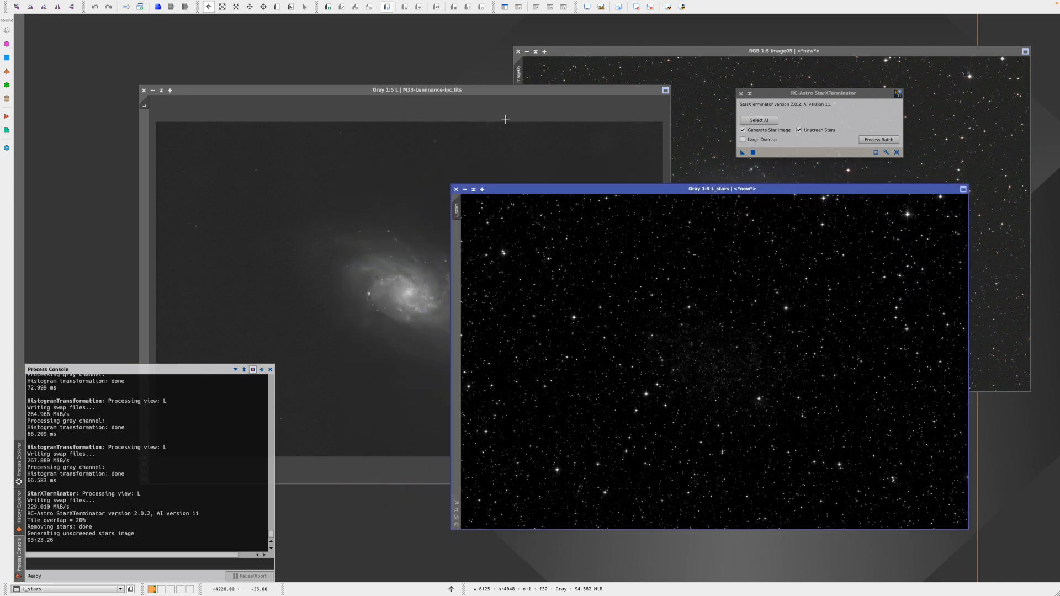
pyautogui.click(472, 93)
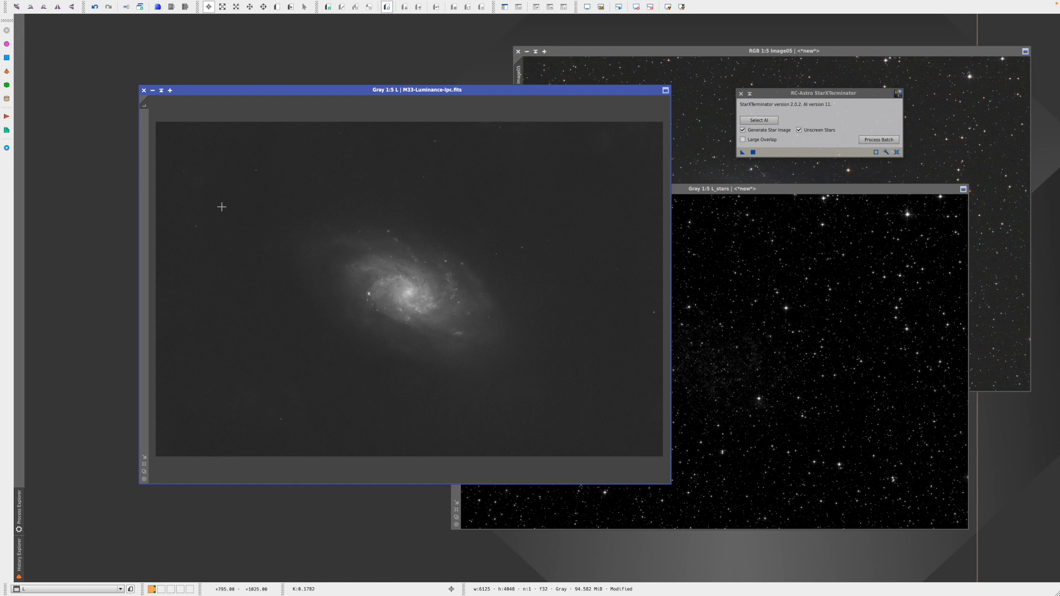
pyautogui.click(753, 190)
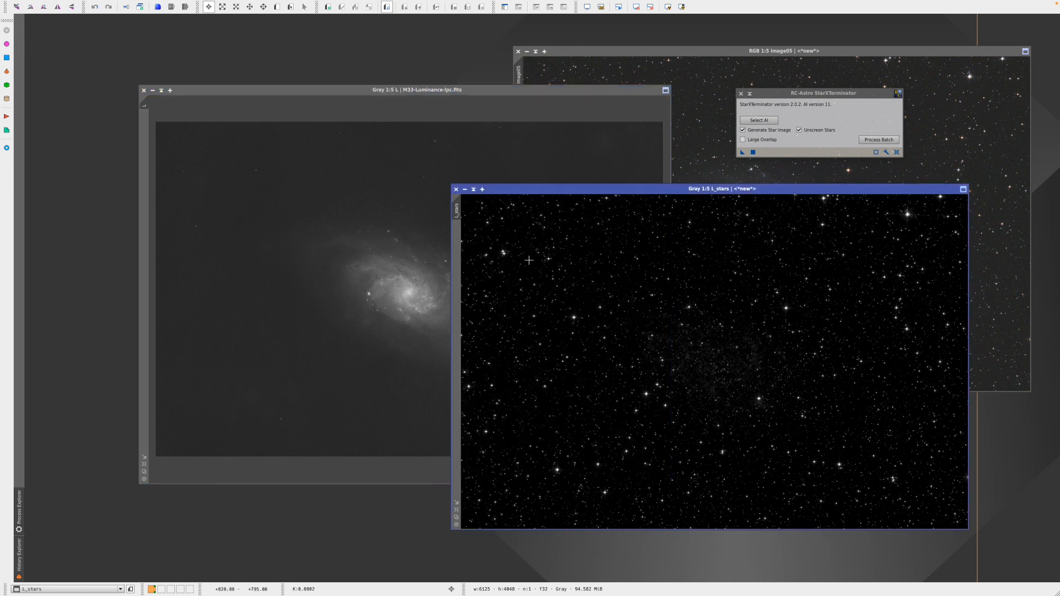
pyautogui.click(478, 96)
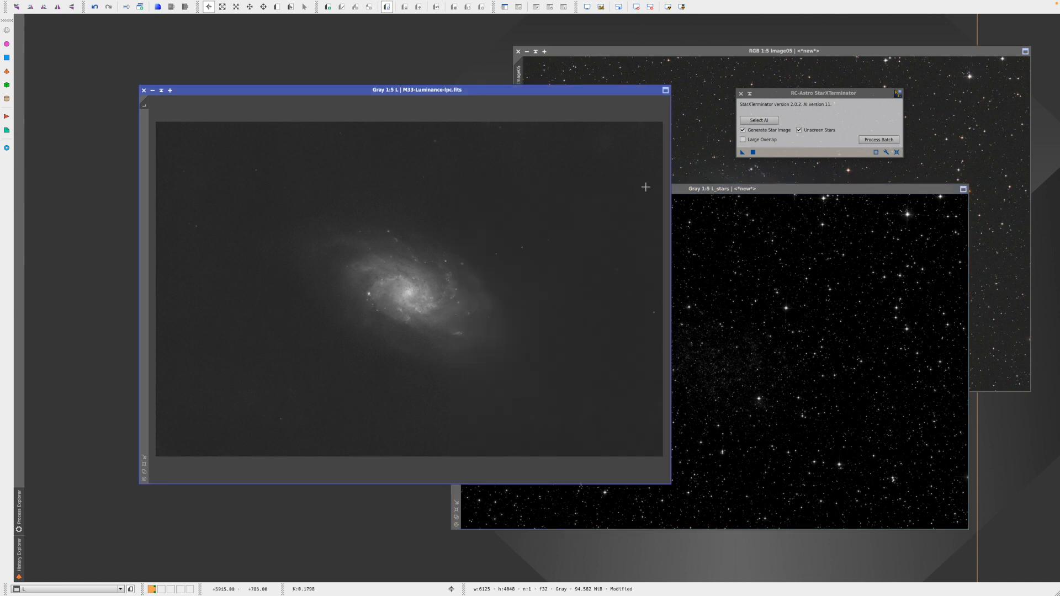
pyautogui.click(765, 193)
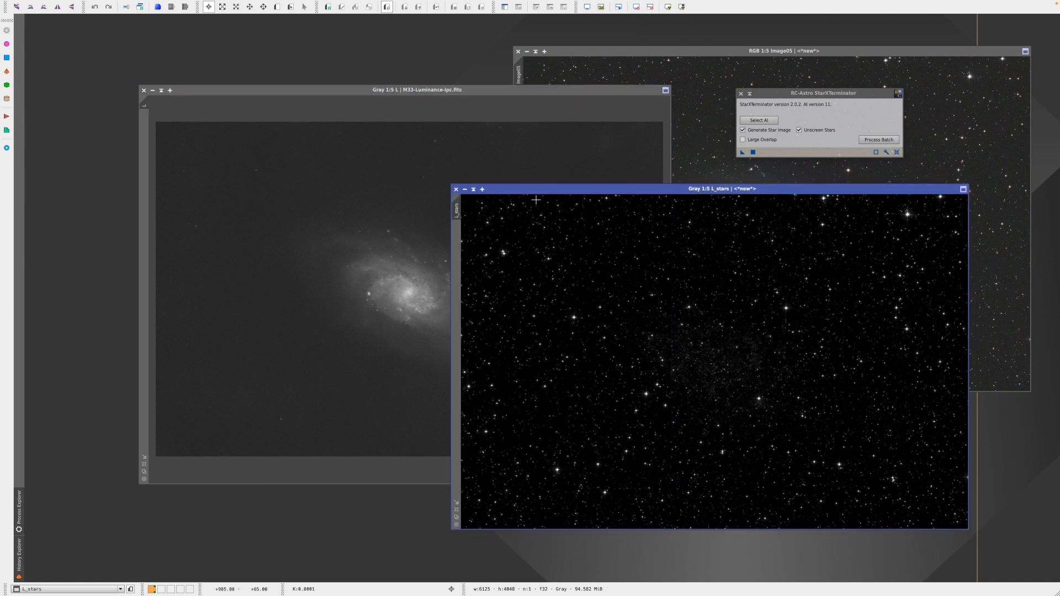
pyautogui.click(474, 190)
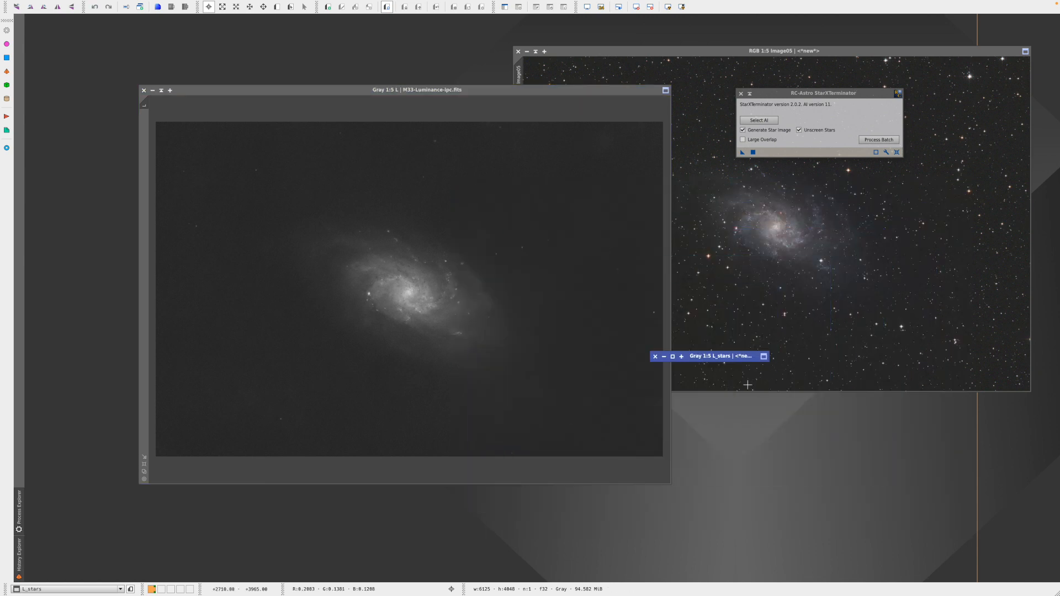
pyautogui.moveTo(713, 357); pyautogui.dragTo(832, 430)
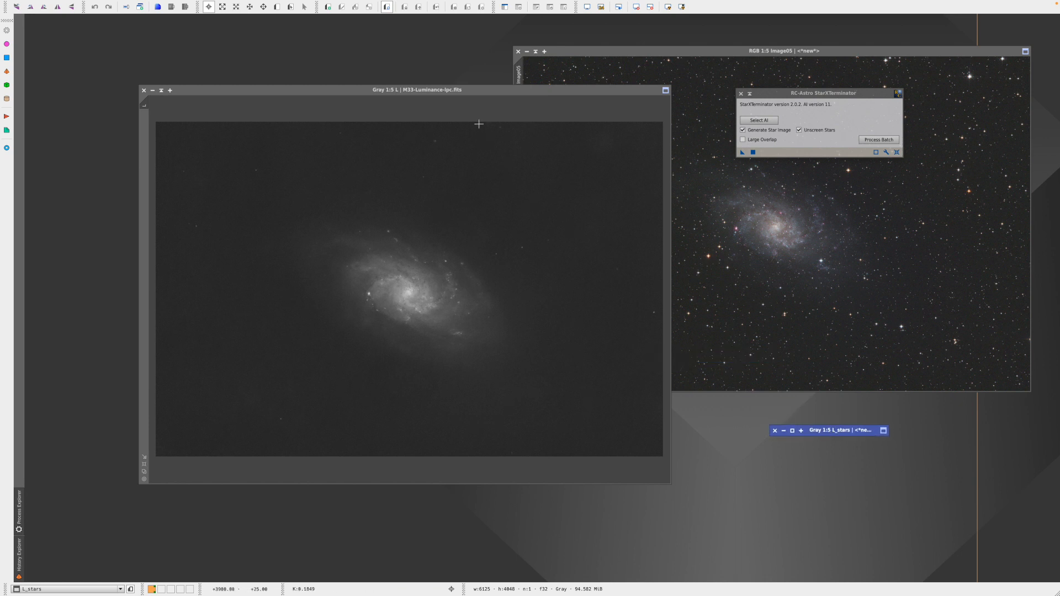
pyautogui.click(478, 91)
pyautogui.moveTo(478, 93); pyautogui.dragTo(492, 93)
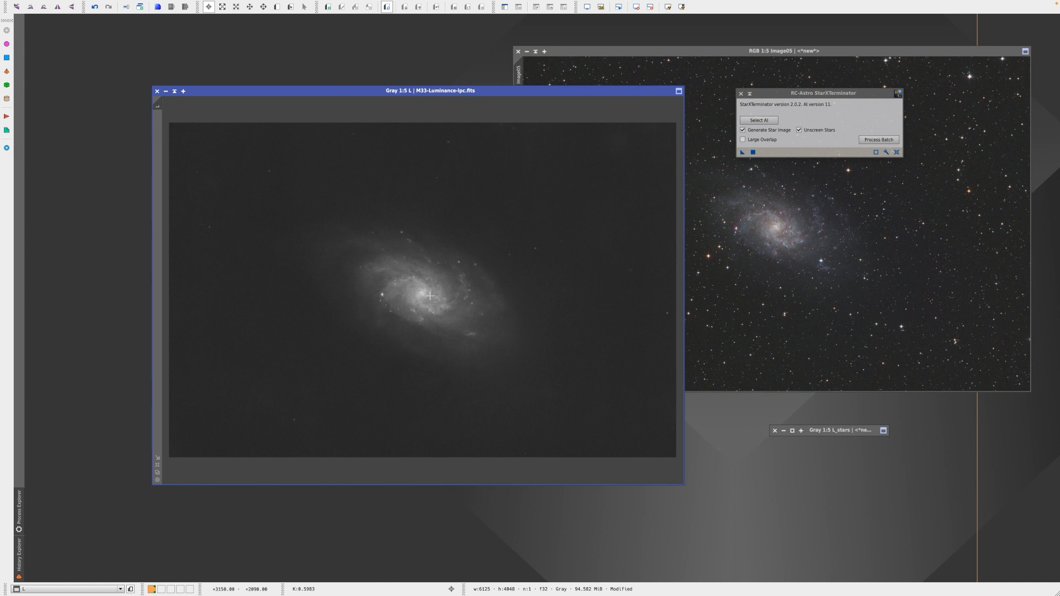
# Try a RangeSelection mask on the starless luminance in a real-time preview, with lower limit 0.26 and upper limit 1.0.
pyautogui.scroll(1, 430, 296)
pyautogui.scroll(1, 430, 296)
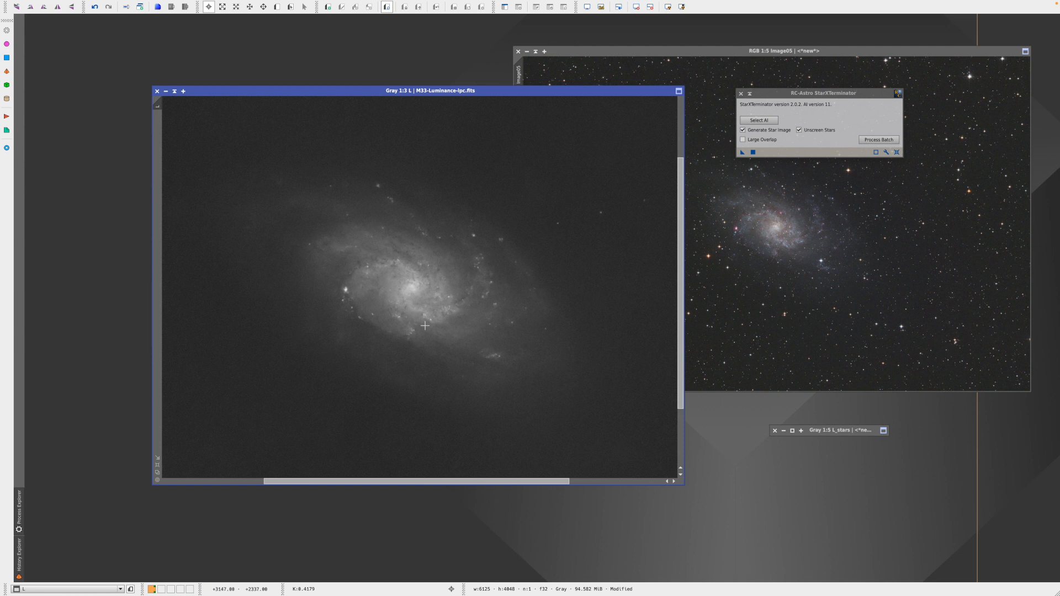
pyautogui.scroll(1, 425, 326)
pyautogui.scroll(-2, 425, 326)
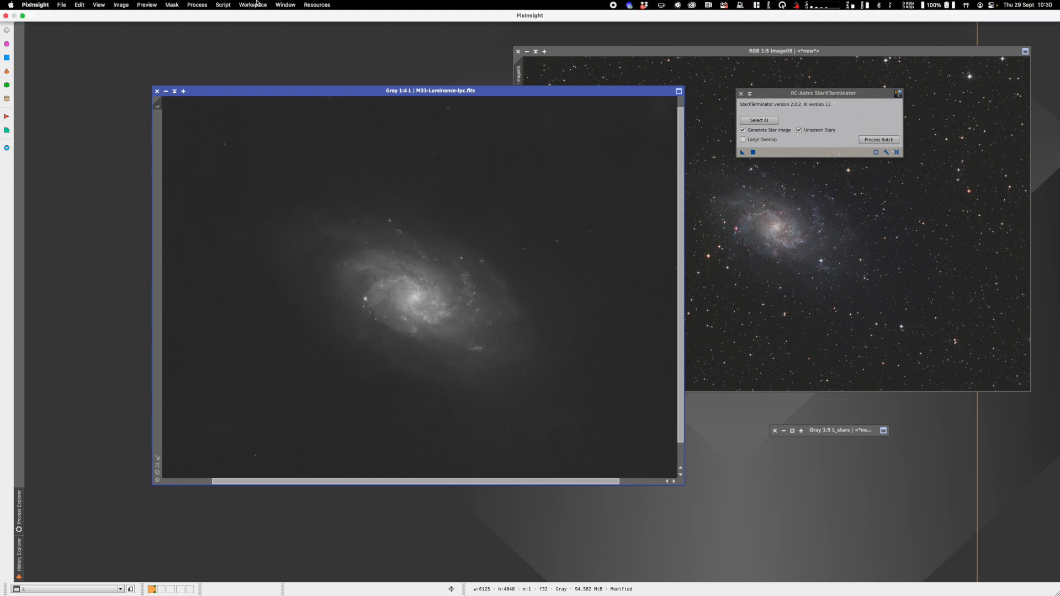
pyautogui.click(202, 6)
pyautogui.moveTo(204, 17)
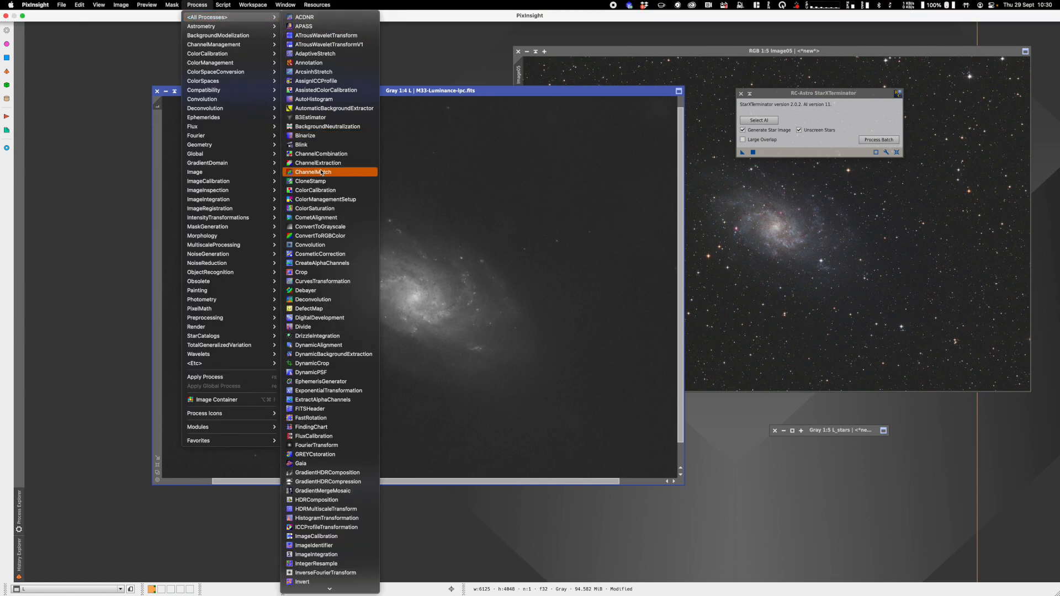
pyautogui.scroll(-3, 308, 301)
pyautogui.click(322, 387)
pyautogui.click(412, 135)
pyautogui.moveTo(508, 55); pyautogui.dragTo(933, 225)
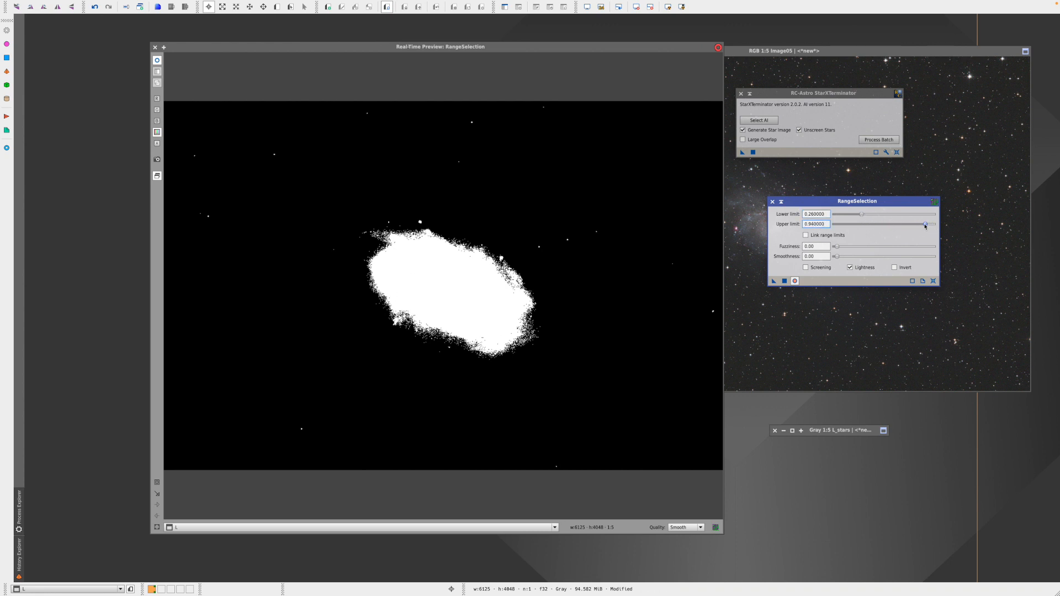
pyautogui.moveTo(861, 215)
pyautogui.mouseDown()
pyautogui.moveTo(872, 215)
pyautogui.moveTo(862, 215)
pyautogui.mouseUp()
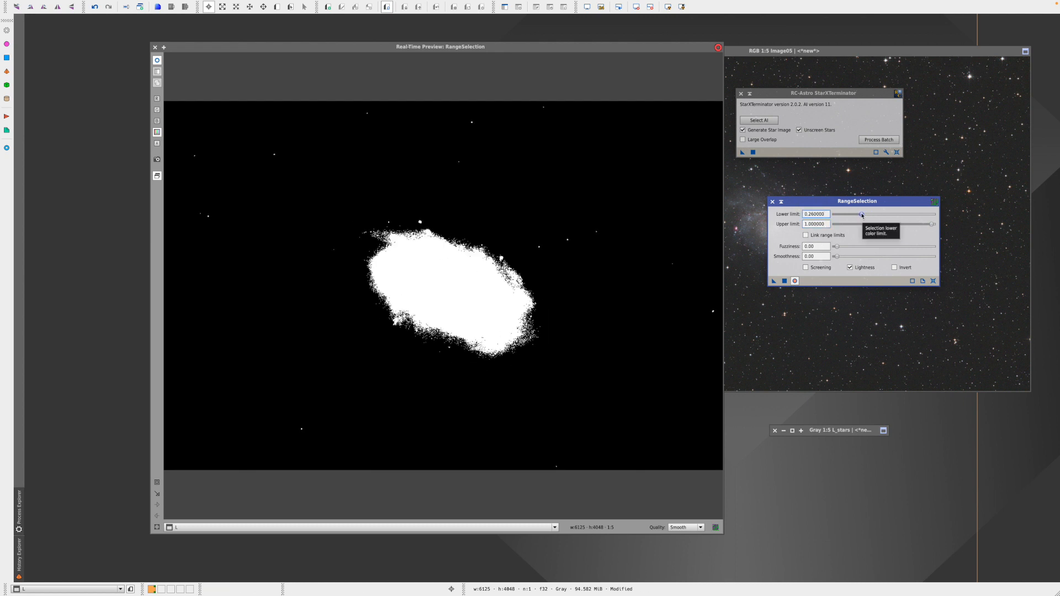
pyautogui.click(774, 203)
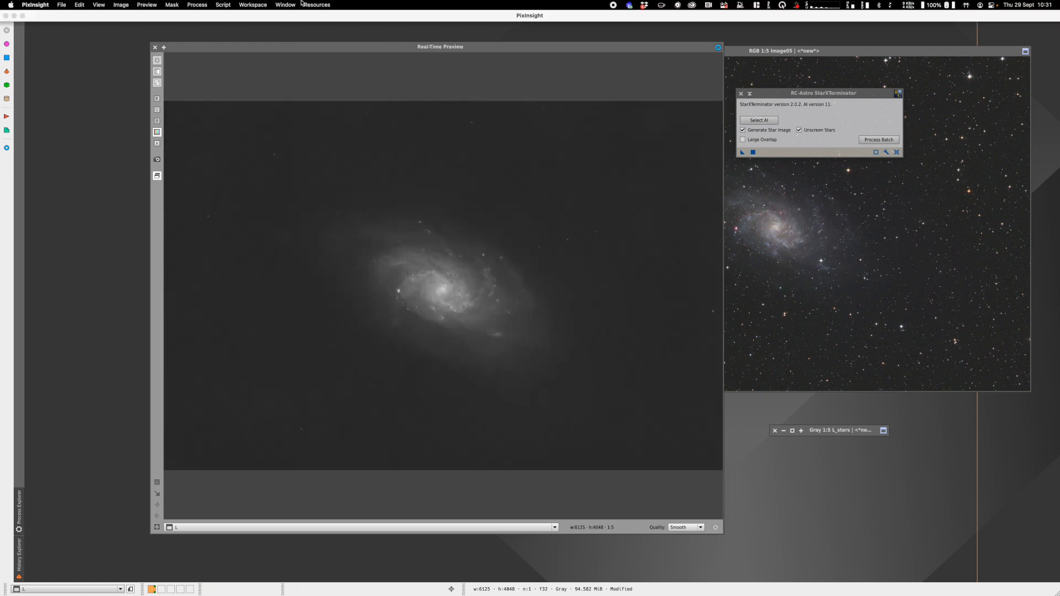
# Open the GAME galaxy mask editor script on the starless luminance image.
pyautogui.click(223, 4)
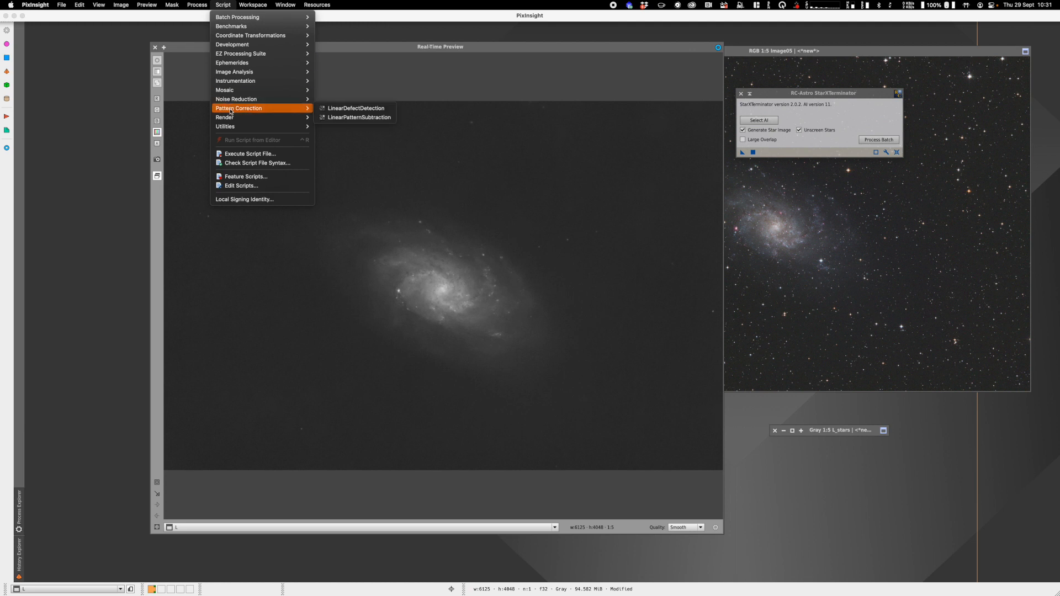
pyautogui.moveTo(292, 127)
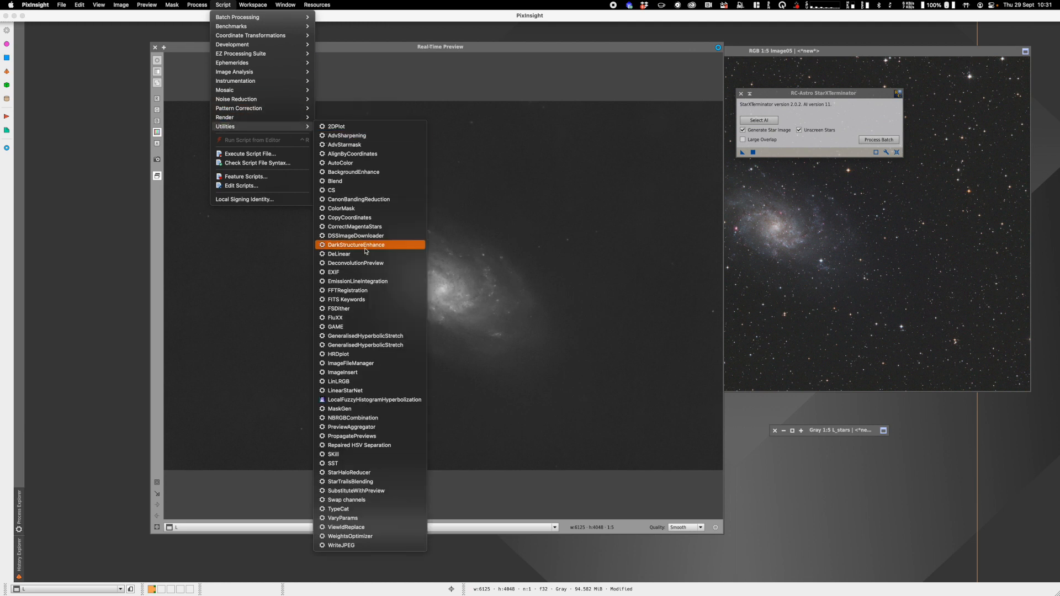
pyautogui.click(354, 328)
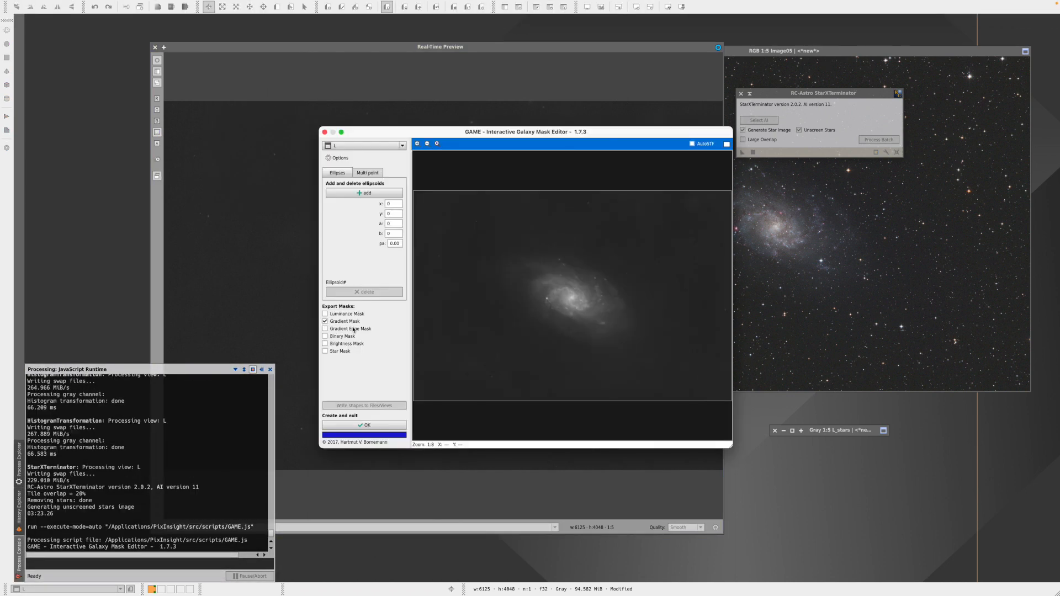
pyautogui.moveTo(519, 135); pyautogui.dragTo(502, 119)
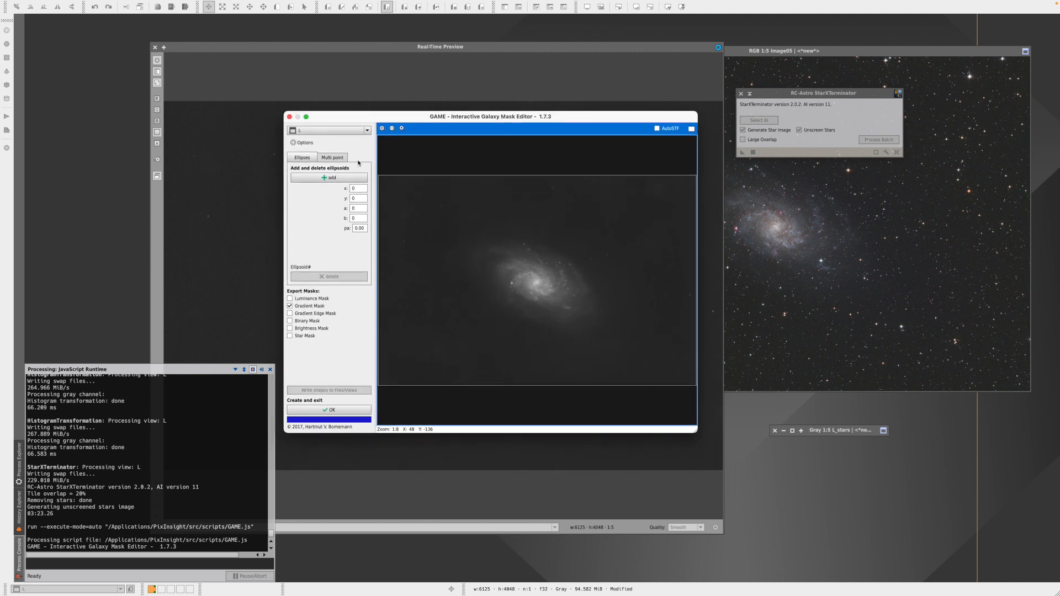
# Add one ellipse, shape and rotate it to cover the M33 galaxy, and create a gradient mask from it.
pyautogui.click(326, 180)
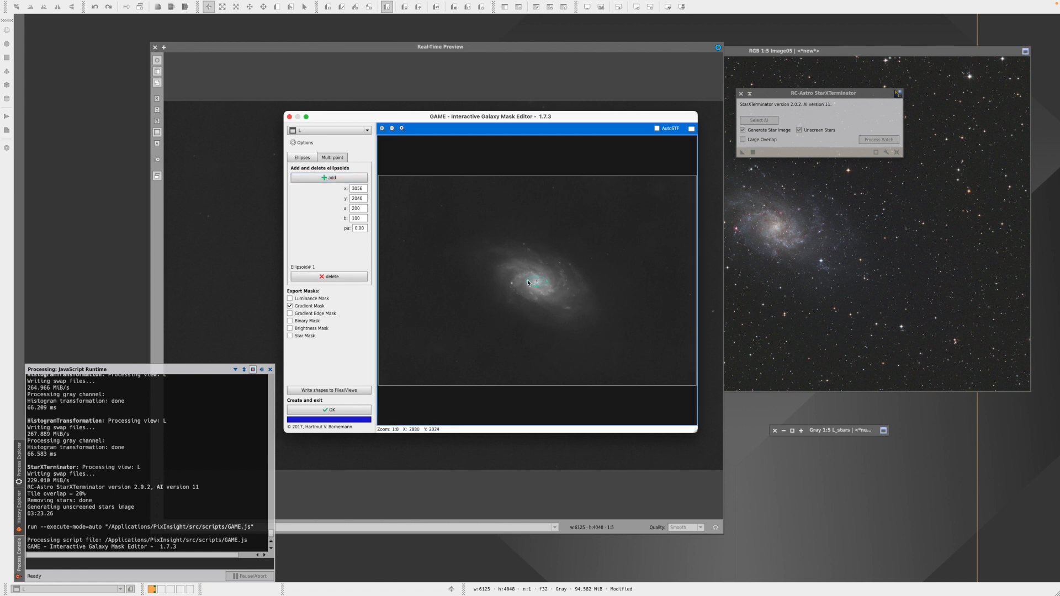
pyautogui.moveTo(527, 282); pyautogui.dragTo(490, 253)
pyautogui.moveTo(535, 289); pyautogui.dragTo(550, 261)
pyautogui.moveTo(488, 261); pyautogui.dragTo(489, 261)
pyautogui.moveTo(585, 309); pyautogui.dragTo(582, 308)
pyautogui.moveTo(536, 285); pyautogui.dragTo(537, 283)
pyautogui.click(333, 411)
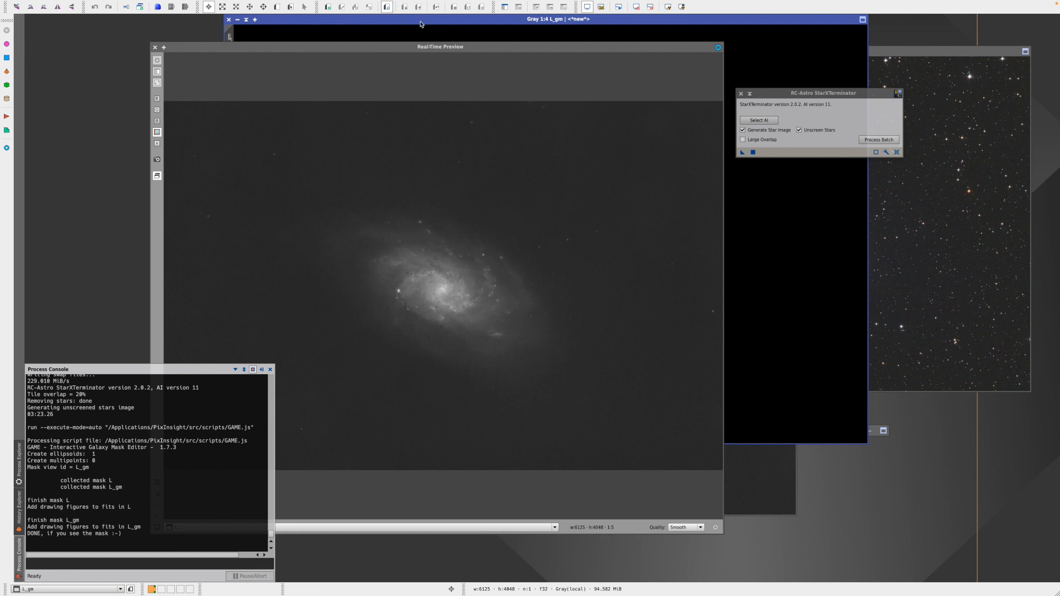
# Move the new galaxy mask image beside the luminance image and close the real-time preview.
pyautogui.moveTo(435, 49); pyautogui.dragTo(433, 74)
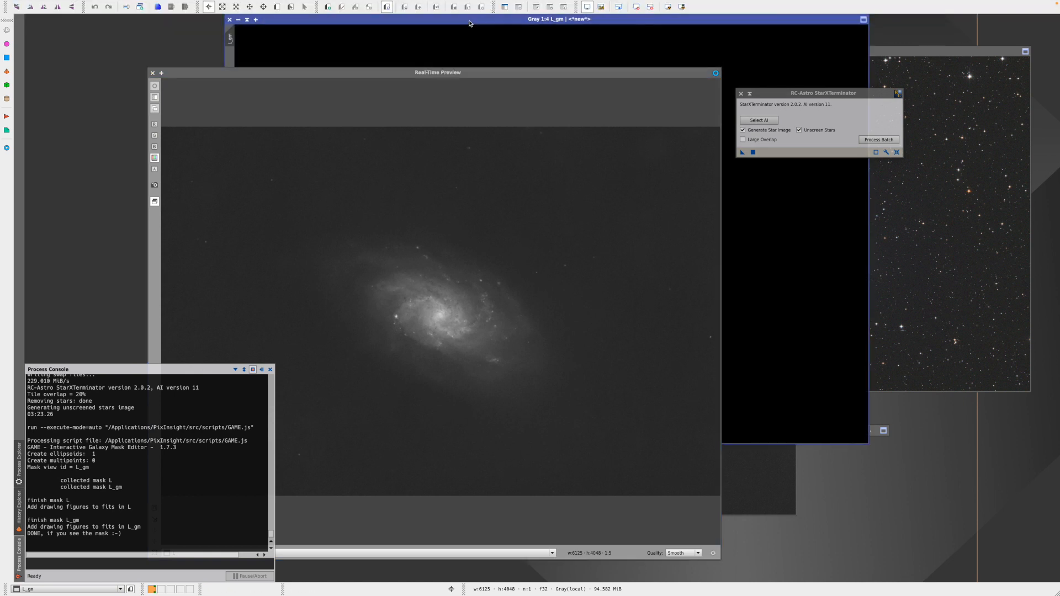
pyautogui.moveTo(469, 24)
pyautogui.mouseDown()
pyautogui.moveTo(594, 98)
pyautogui.moveTo(920, 155)
pyautogui.mouseUp()
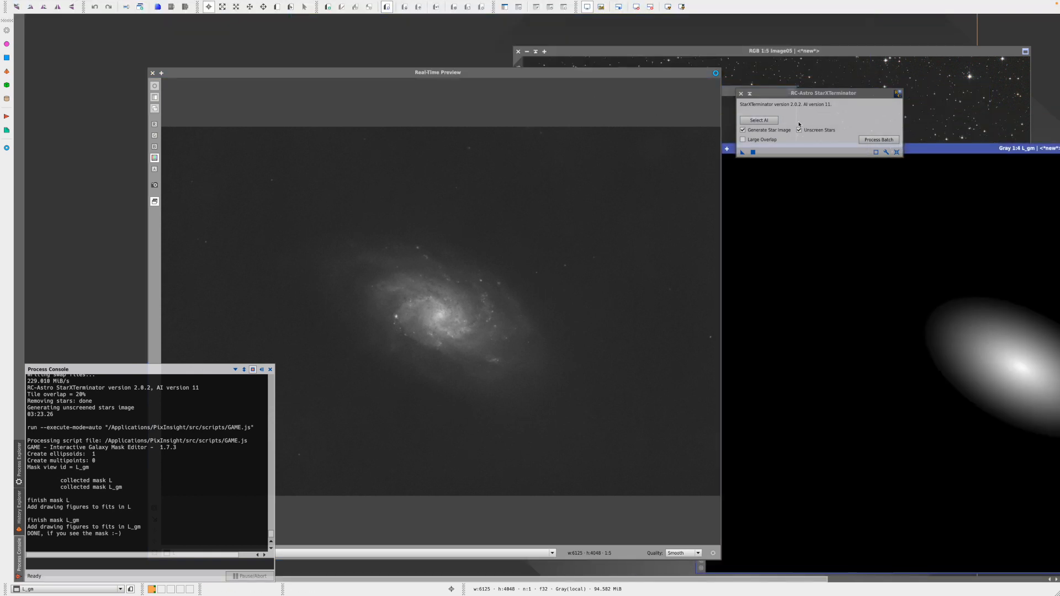
pyautogui.click(152, 73)
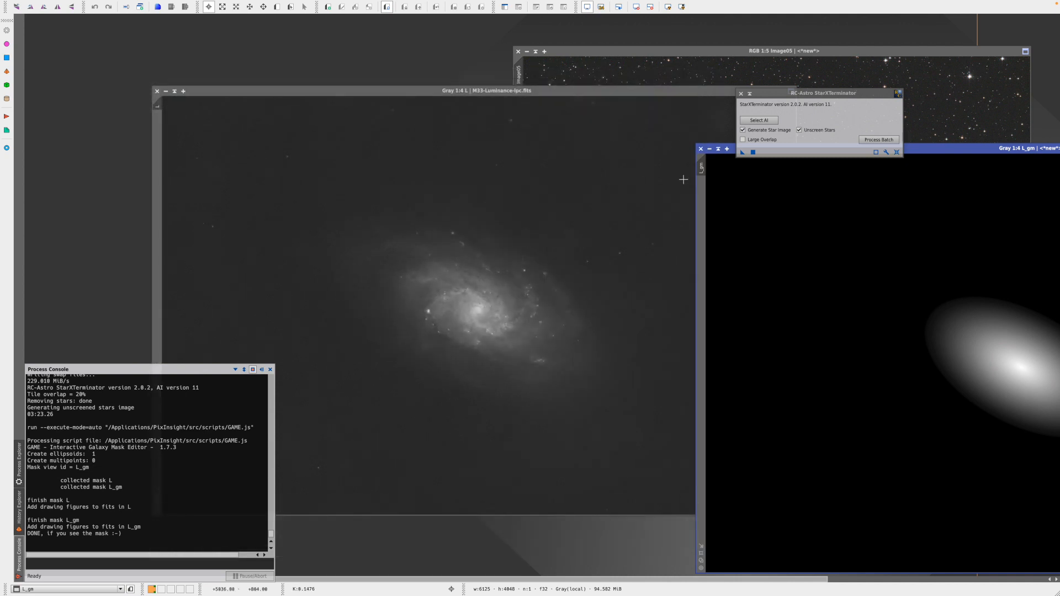
# Apply the L_gm galaxy mask to the starless luminance image L and bring that image to the front.
pyautogui.moveTo(929, 150)
pyautogui.mouseDown()
pyautogui.moveTo(698, 103)
pyautogui.moveTo(681, 117)
pyautogui.mouseUp()
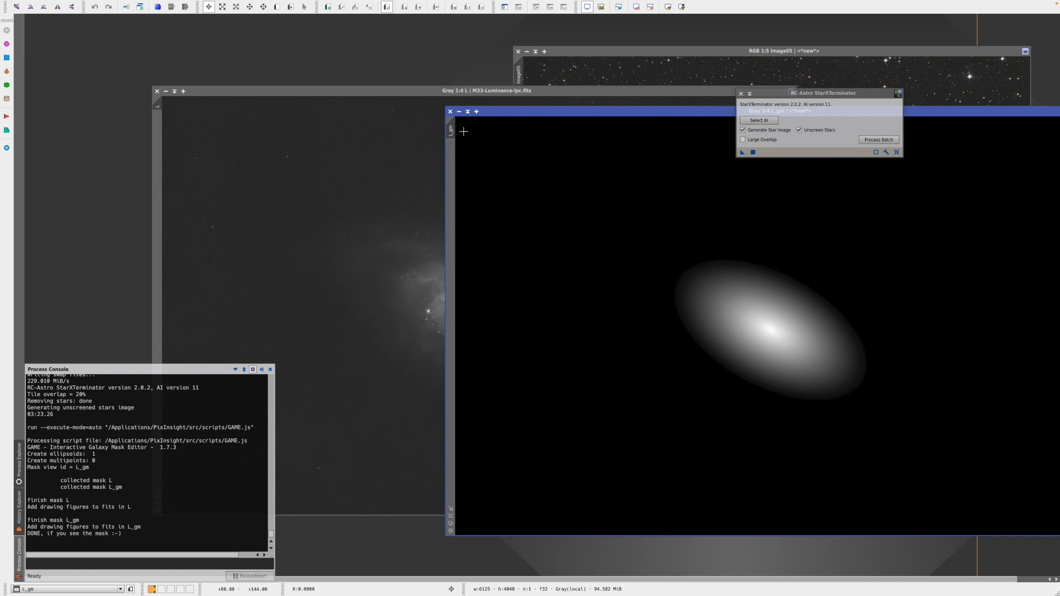
pyautogui.moveTo(453, 128)
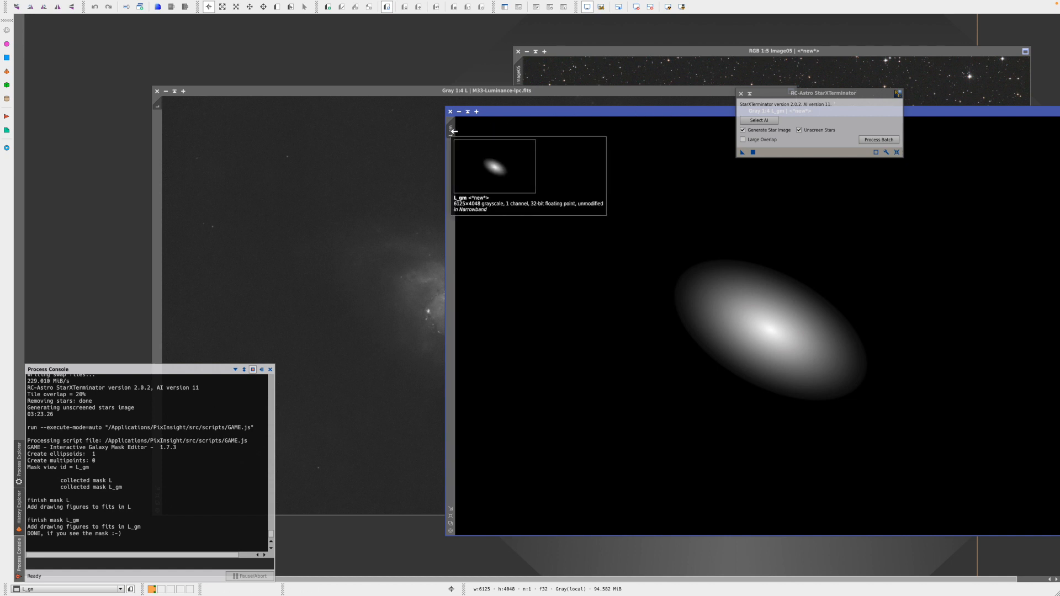
pyautogui.moveTo(315, 133); pyautogui.dragTo(157, 134)
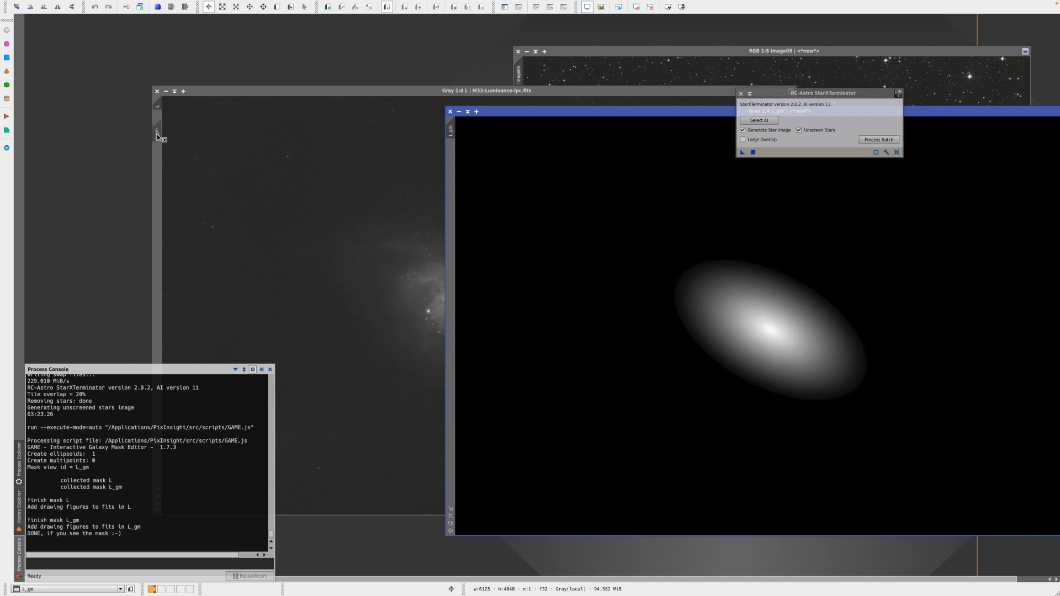
pyautogui.click(478, 92)
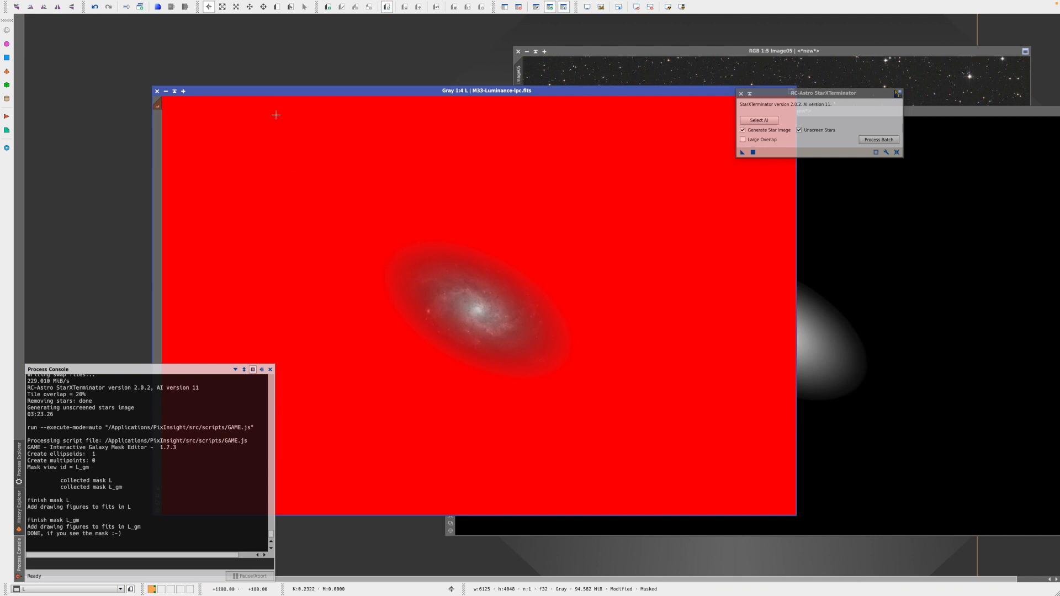
# Invert the galaxy mask on the luminance image, and invert it back so the background is protected.
pyautogui.click(171, 5)
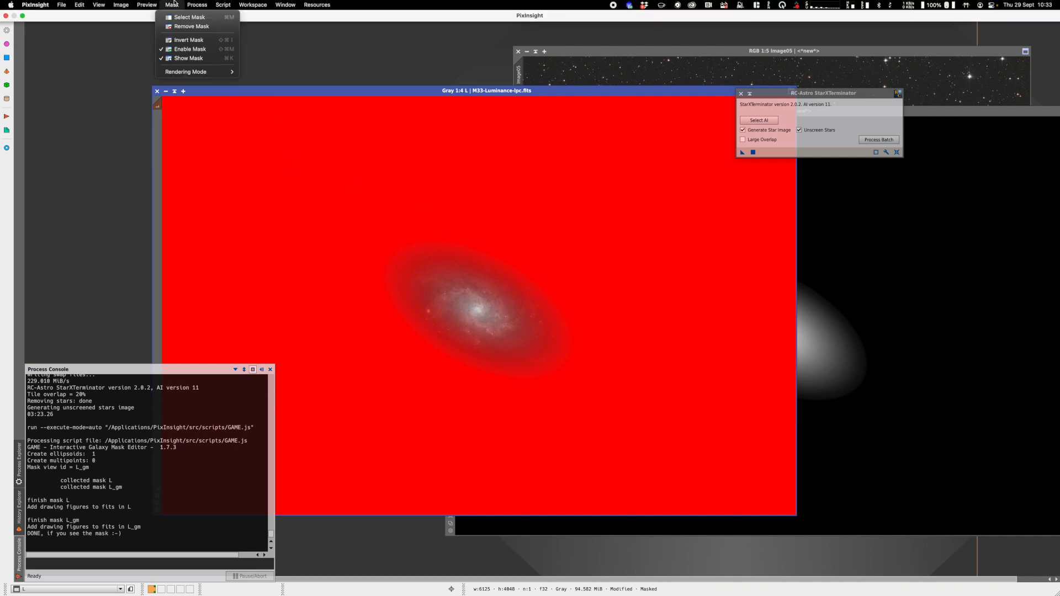
pyautogui.click(190, 42)
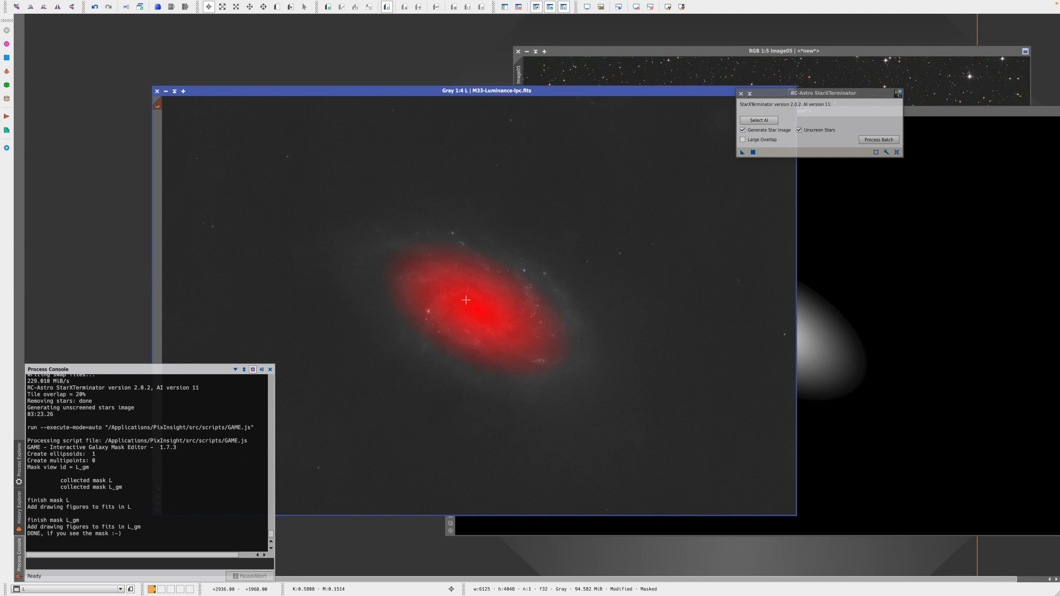
pyautogui.moveTo(270, 4)
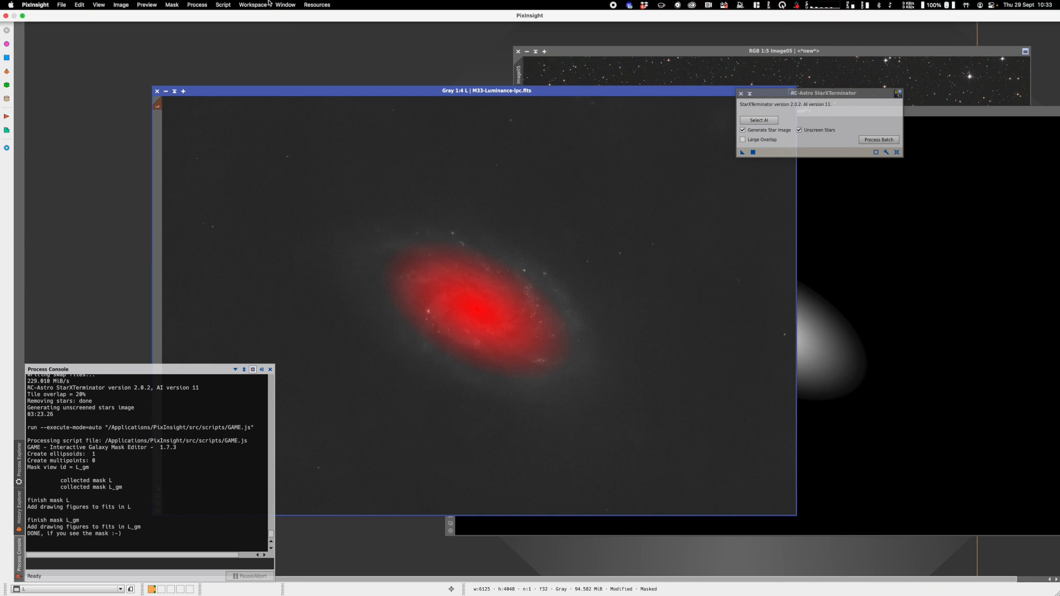
pyautogui.click(171, 5)
pyautogui.click(179, 40)
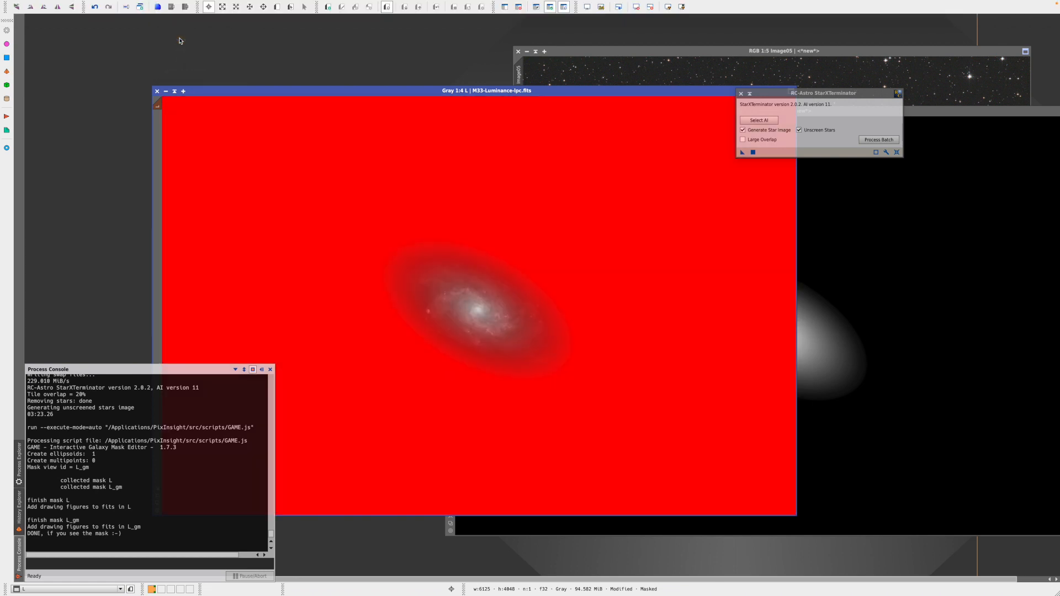
# Hide the mask overlay on the luminance image and close StarXTerminator.
pyautogui.click(174, 5)
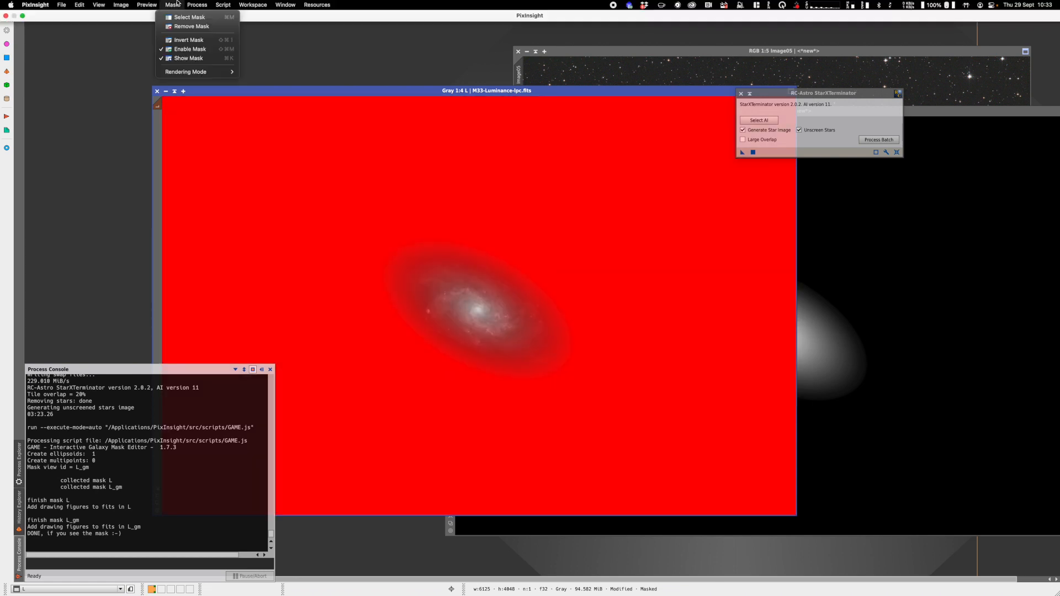
pyautogui.click(188, 58)
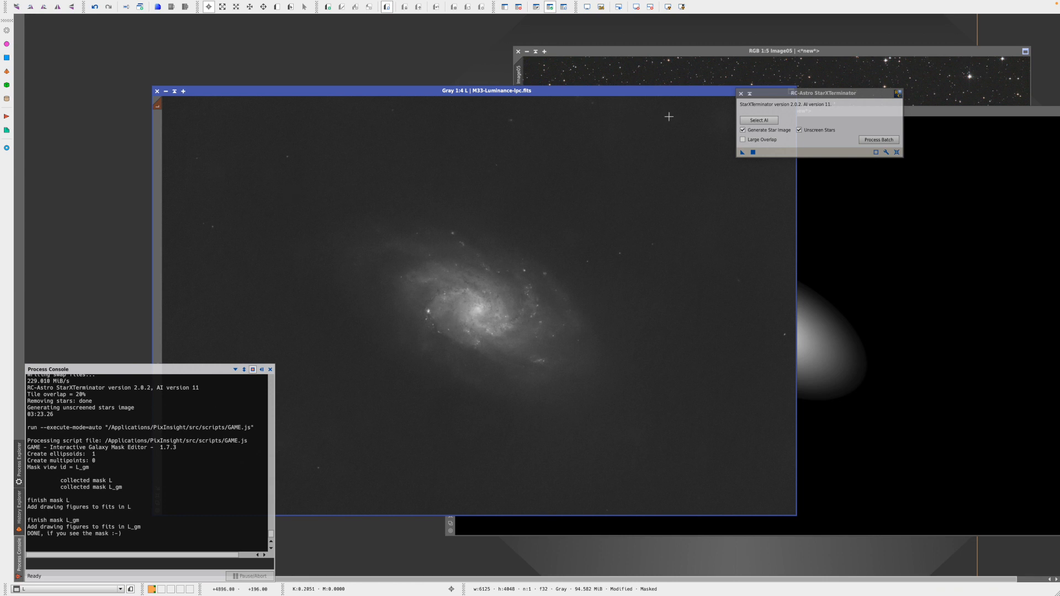
pyautogui.click(741, 93)
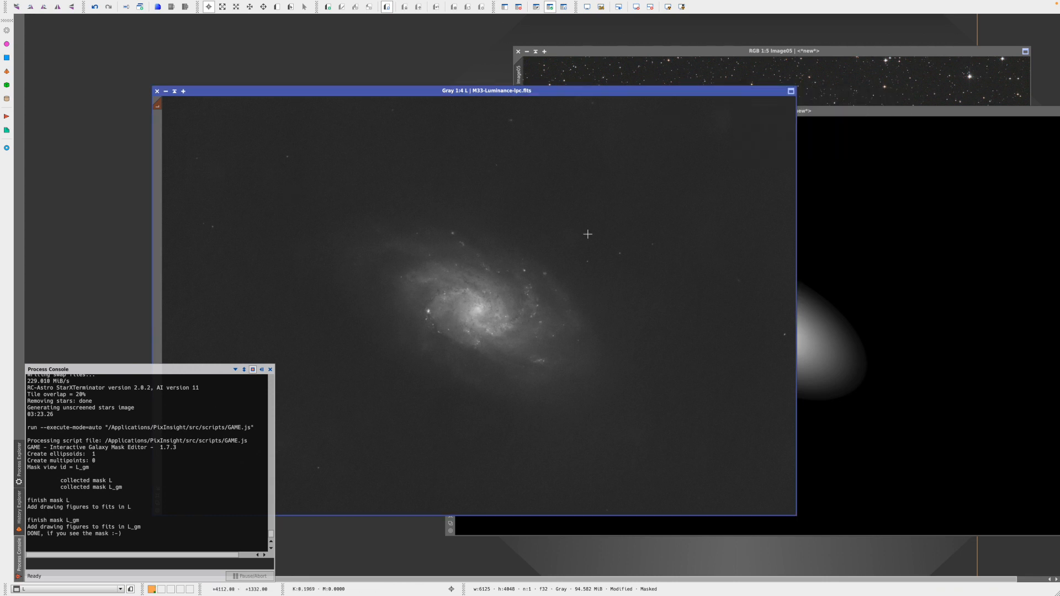
# Open LocalHistogramEqualization with a real-time preview of the masked luminance image, and close the Process Console.
pyautogui.click(197, 4)
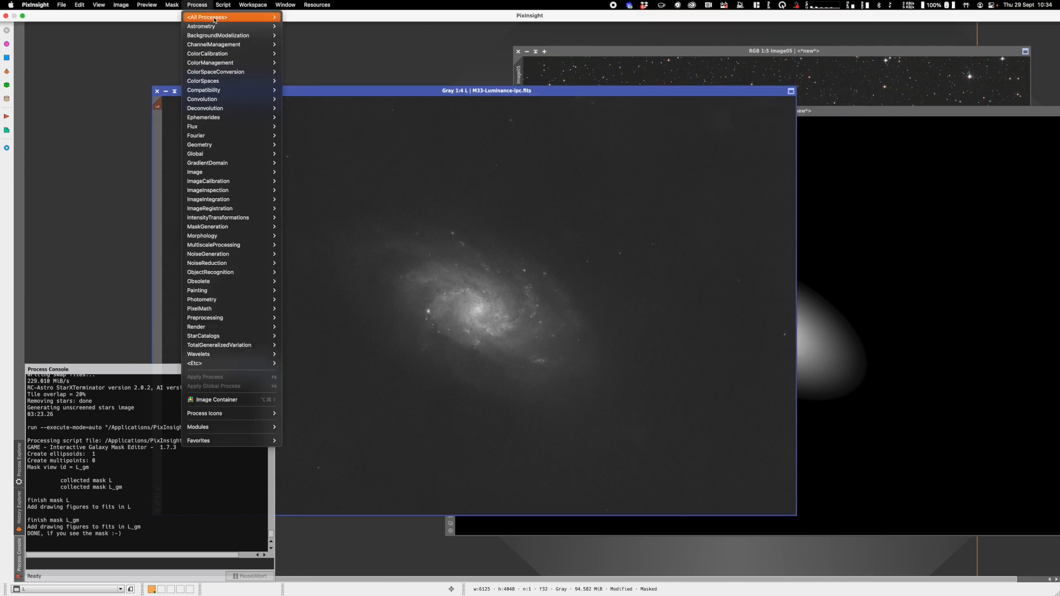
pyautogui.moveTo(210, 17)
pyautogui.scroll(-1, 321, 249)
pyautogui.scroll(-5, 323, 260)
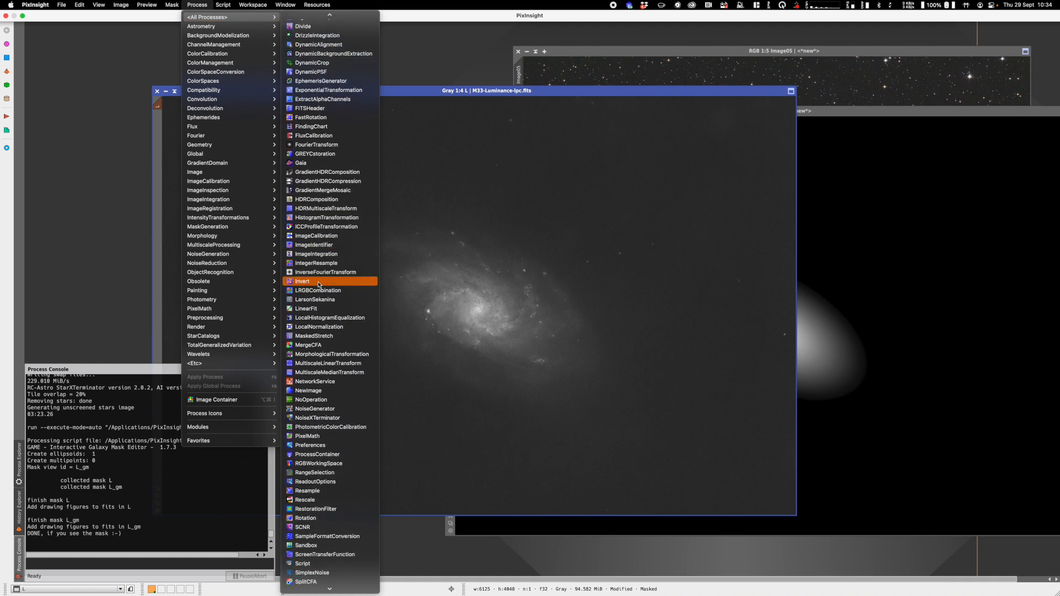
pyautogui.click(330, 318)
pyautogui.moveTo(683, 234); pyautogui.dragTo(909, 210)
pyautogui.click(836, 267)
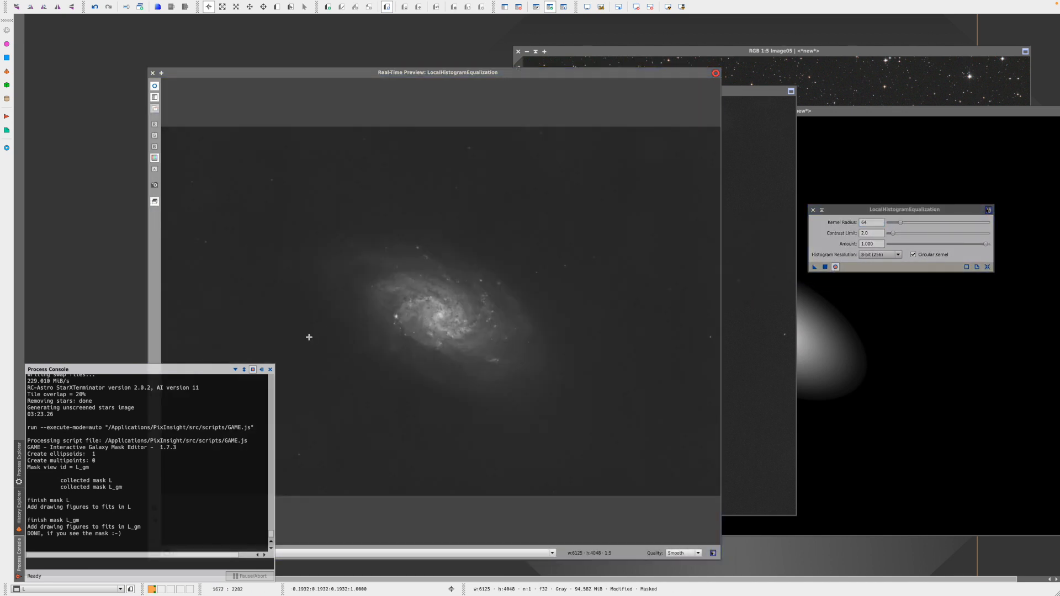
pyautogui.click(270, 370)
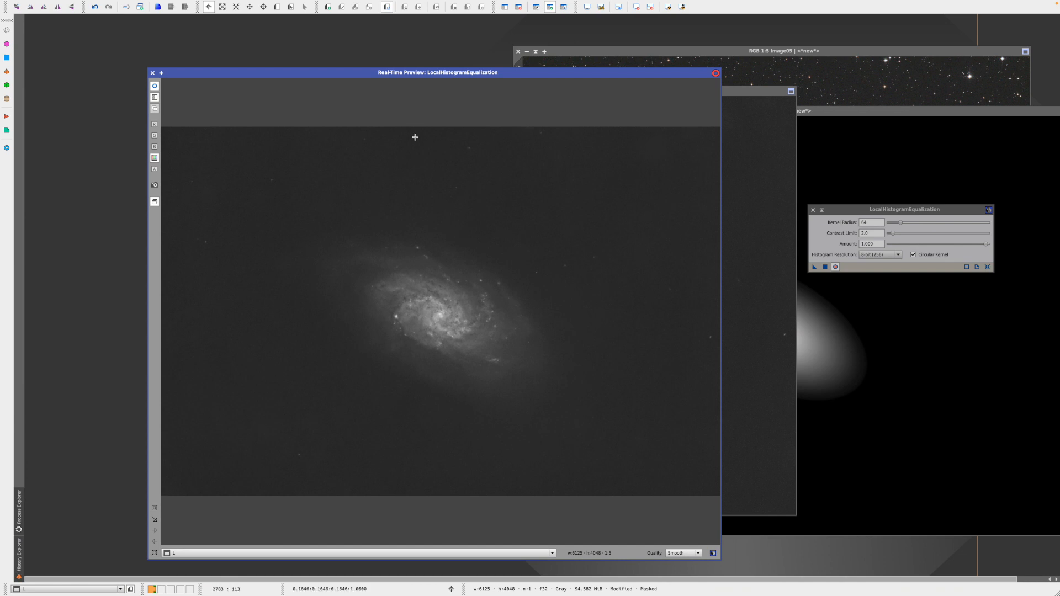
pyautogui.moveTo(456, 76); pyautogui.dragTo(474, 55)
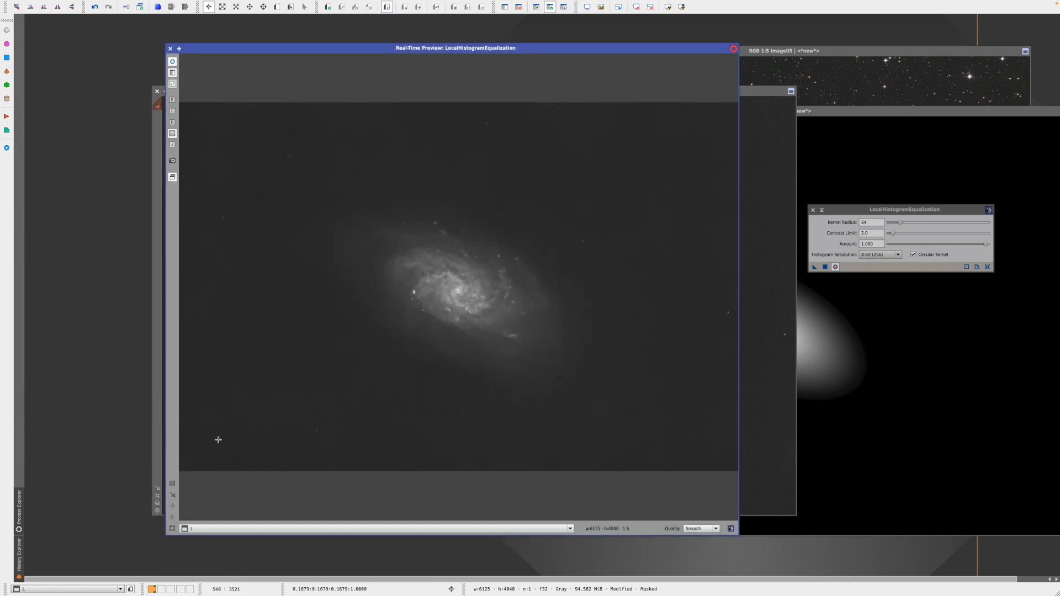
# Zoom the real-time preview in on the galaxy, reset the LocalHistogramEqualization parameters and view the galaxy without the effect.
pyautogui.click(172, 484)
pyautogui.moveTo(329, 205); pyautogui.dragTo(594, 378)
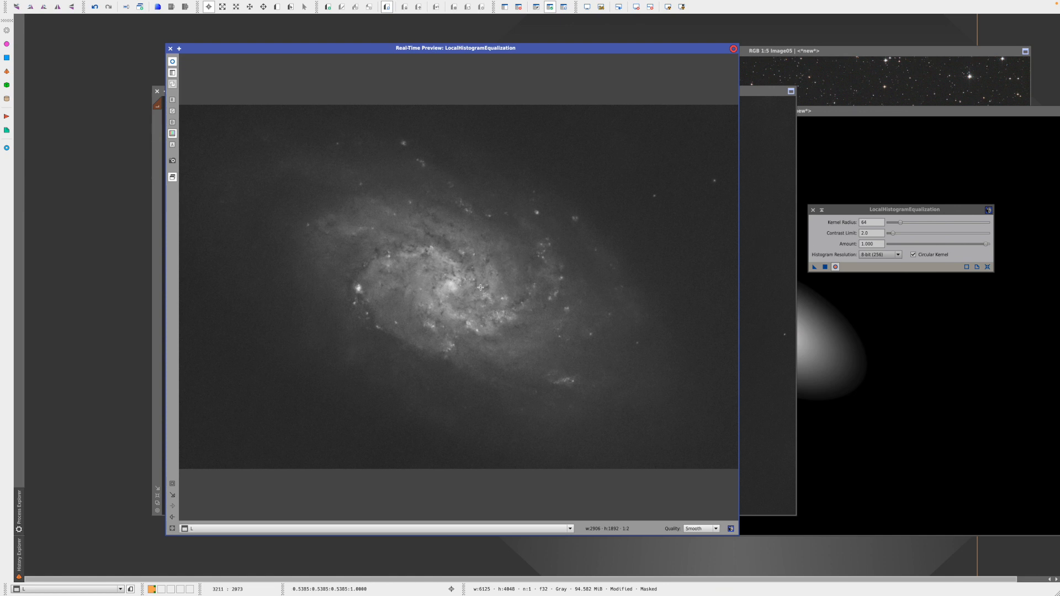
pyautogui.click(987, 268)
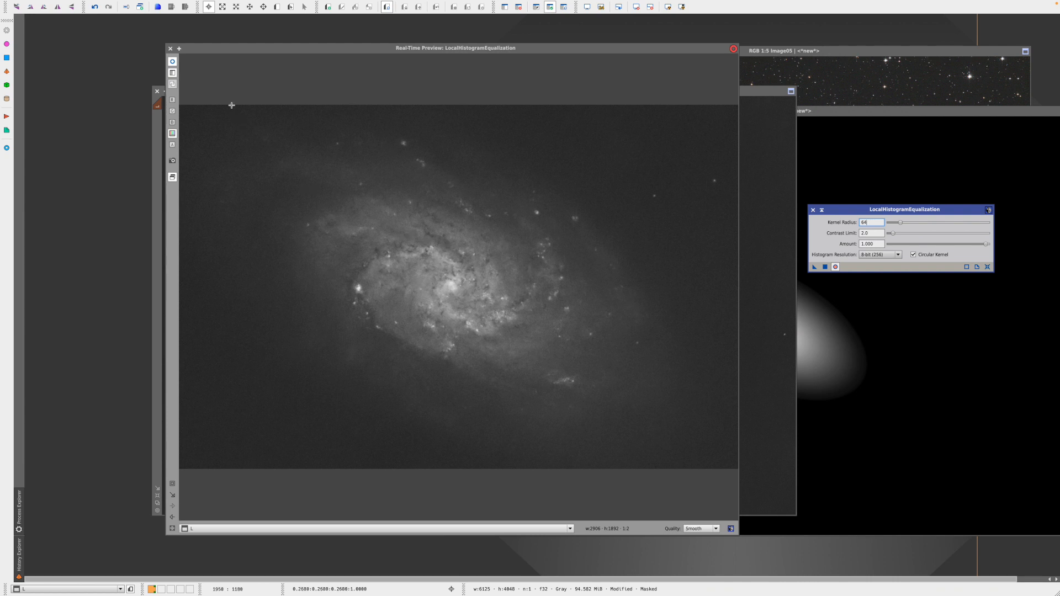
pyautogui.click(172, 63)
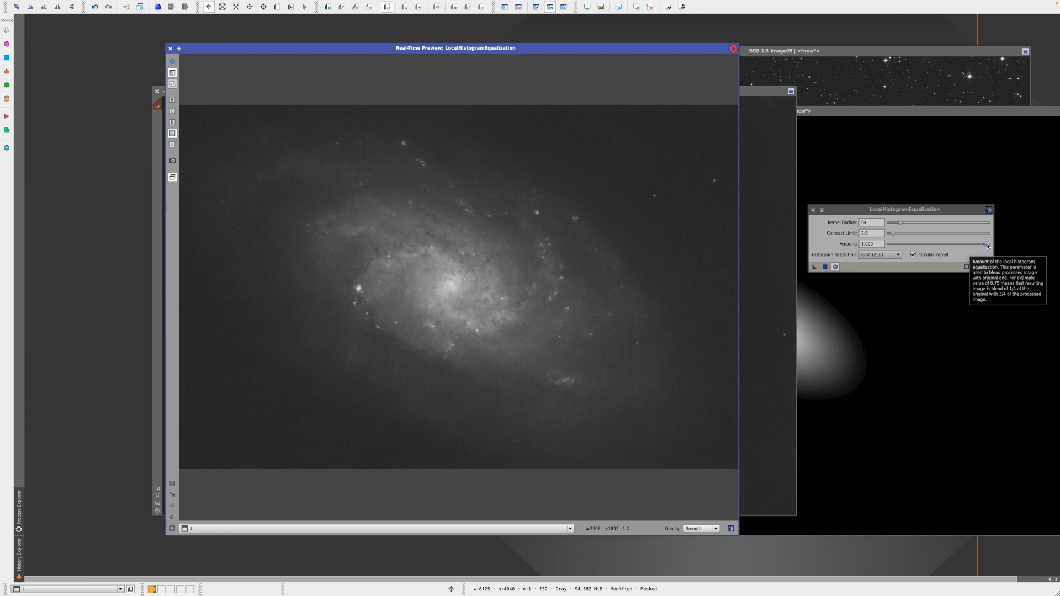
# Set the LocalHistogramEqualization amount to 0.500 and the contrast limit to 1.8, with the real-time preview effect enabled.
pyautogui.moveTo(987, 244); pyautogui.dragTo(945, 242)
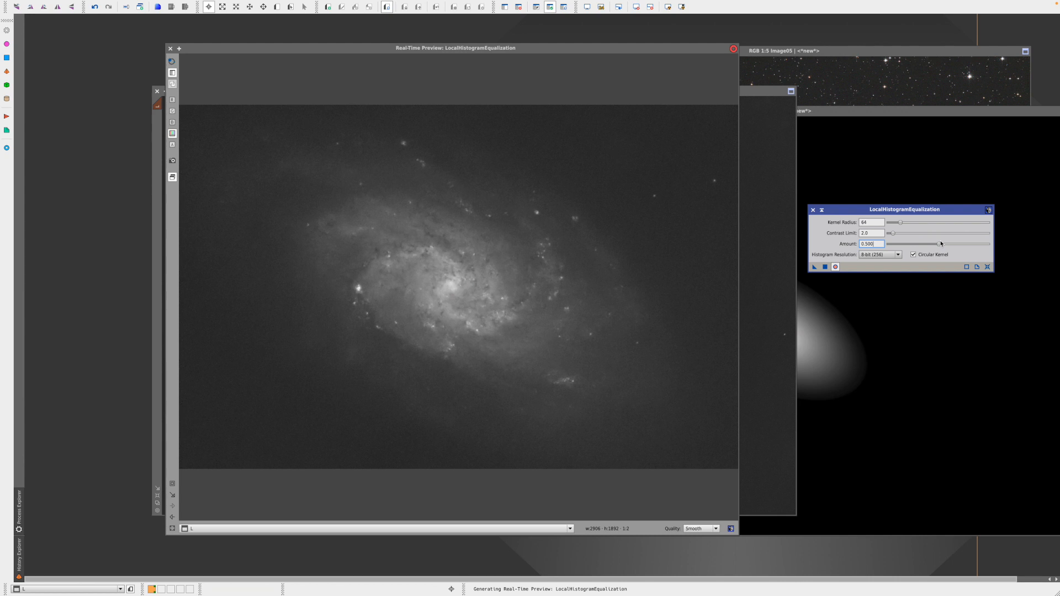
pyautogui.click(173, 61)
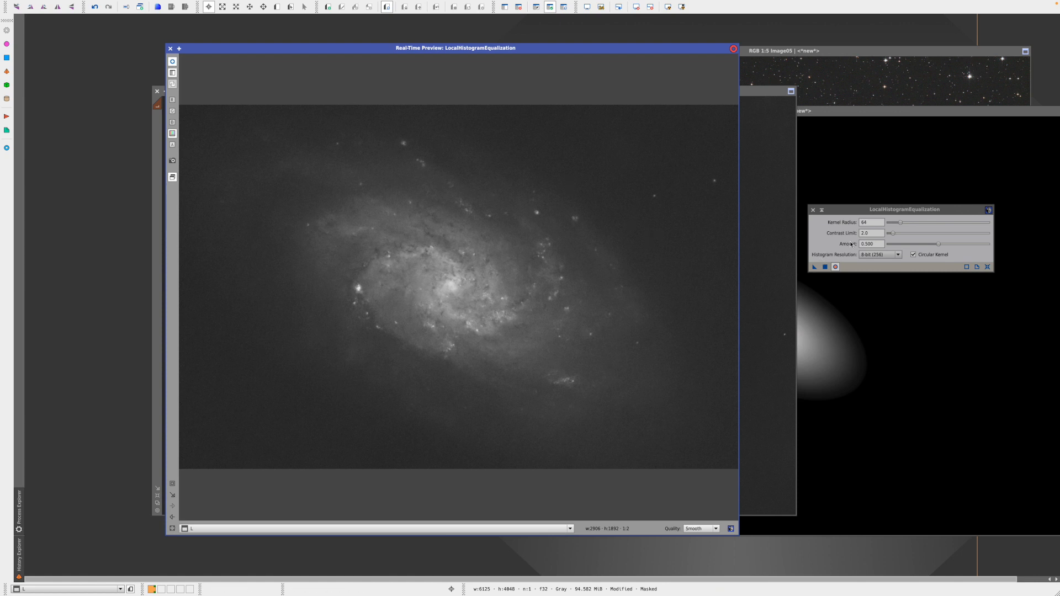
pyautogui.moveTo(870, 233); pyautogui.dragTo(857, 234)
pyautogui.write('1.')
pyautogui.click(874, 223)
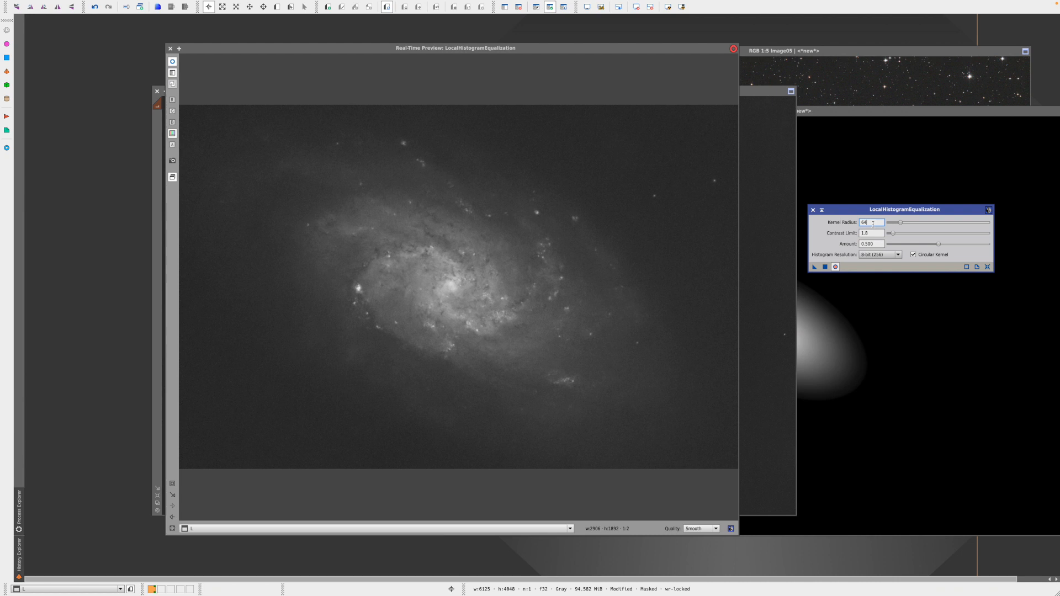
# Compare the galaxy's structure in the real-time preview repeatedly with and without the local histogram equalization.
pyautogui.click(174, 63)
pyautogui.click(174, 63)
pyautogui.click(174, 63)
pyautogui.click(174, 64)
pyautogui.click(174, 63)
pyautogui.click(174, 64)
pyautogui.click(174, 64)
pyautogui.click(174, 63)
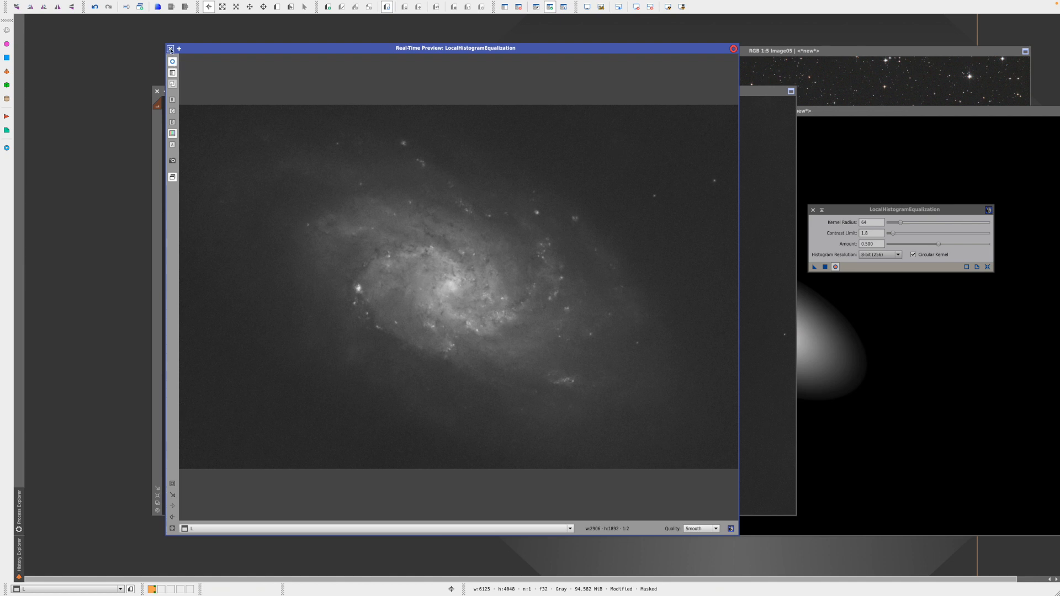
# Close the real-time preview and apply LocalHistogramEqualization to the masked luminance image.
pyautogui.click(171, 49)
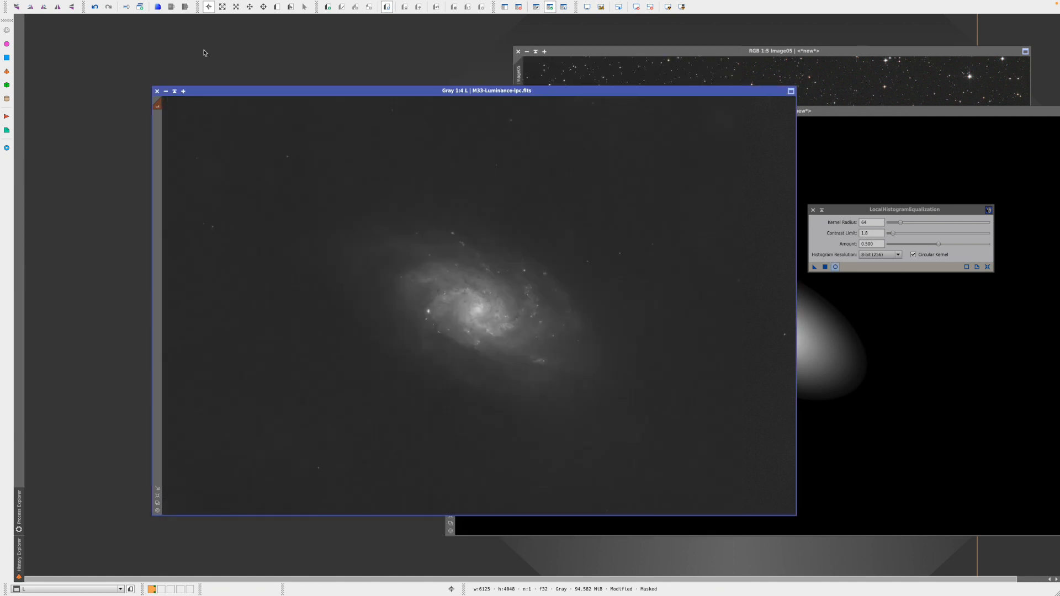
pyautogui.click(815, 268)
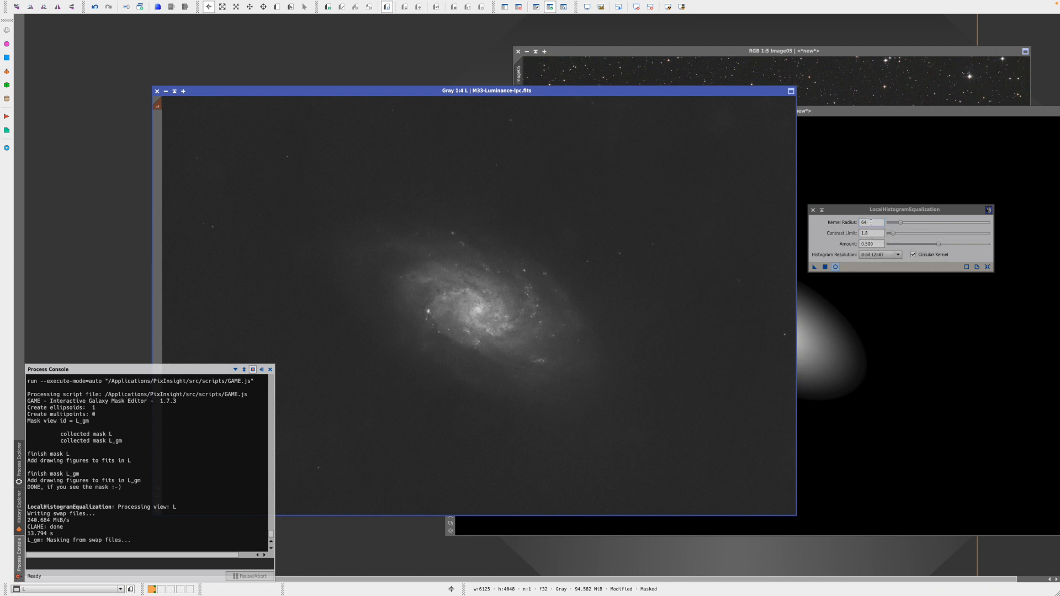
pyautogui.moveTo(871, 223)
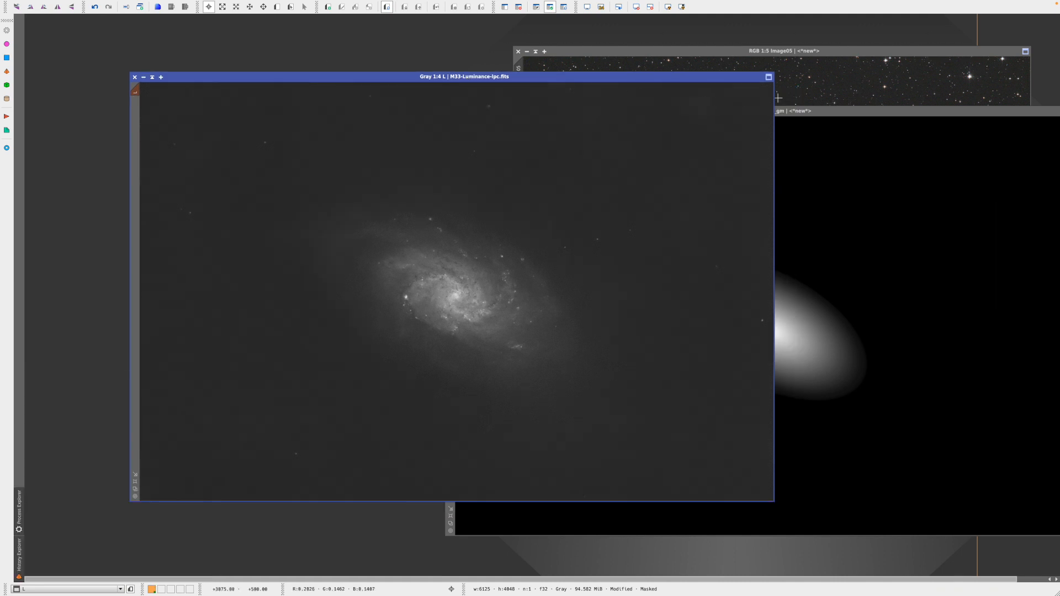
# Disable the galaxy mask on the luminance image and reposition the image window slightly.
pyautogui.click(814, 111)
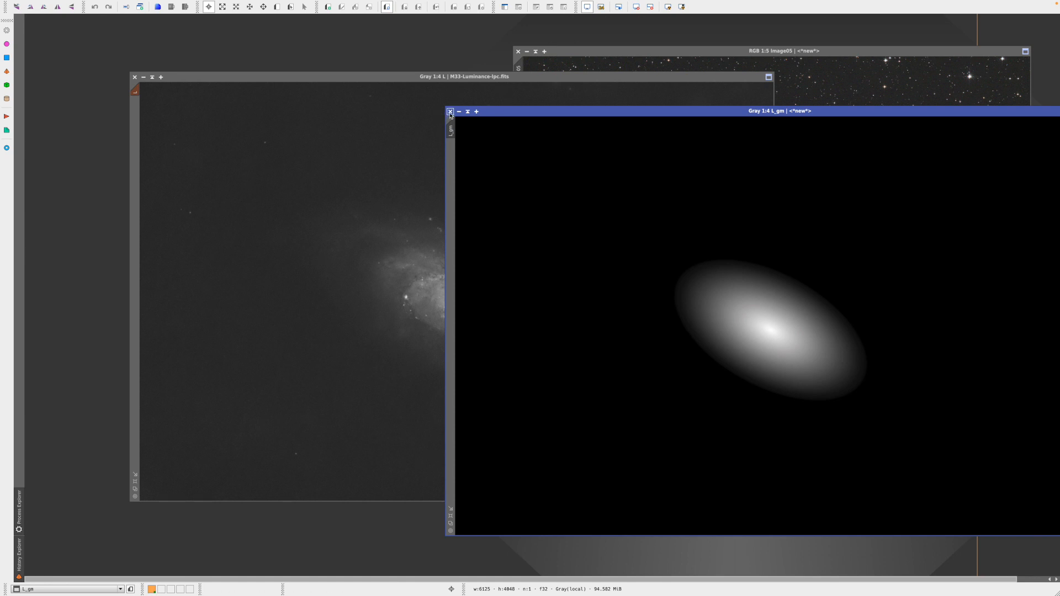
pyautogui.click(254, 80)
pyautogui.click(146, 5)
pyautogui.moveTo(172, 5)
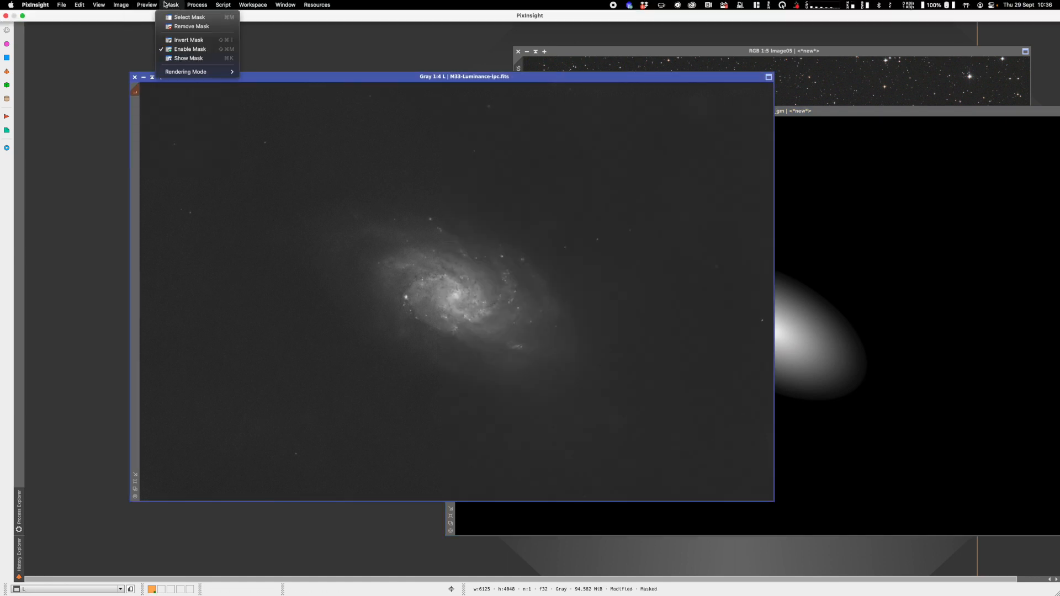
pyautogui.click(188, 50)
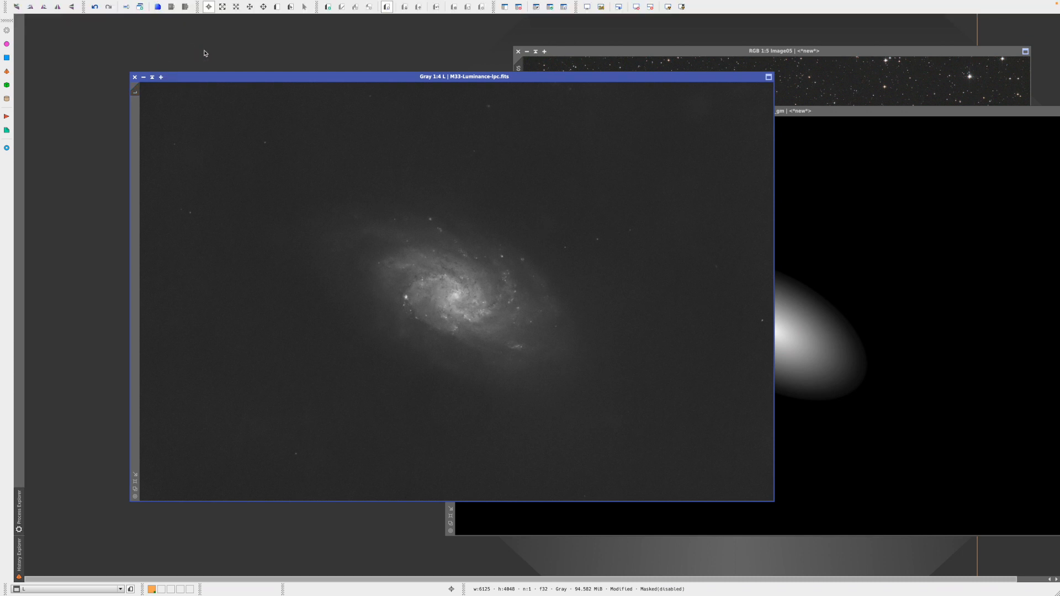
pyautogui.moveTo(316, 82); pyautogui.dragTo(320, 82)
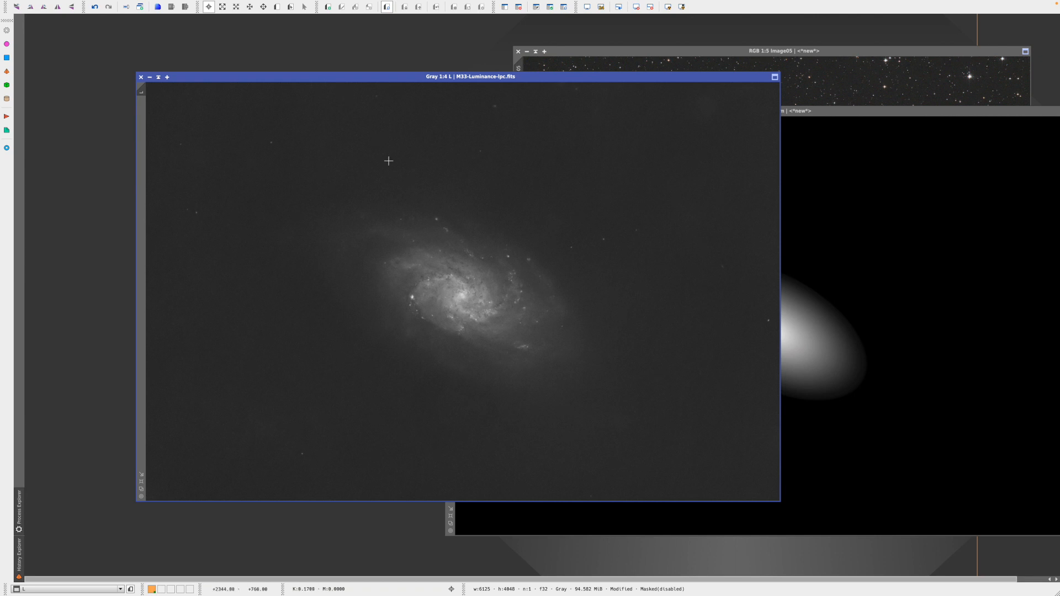
pyautogui.moveTo(397, 84); pyautogui.dragTo(399, 83)
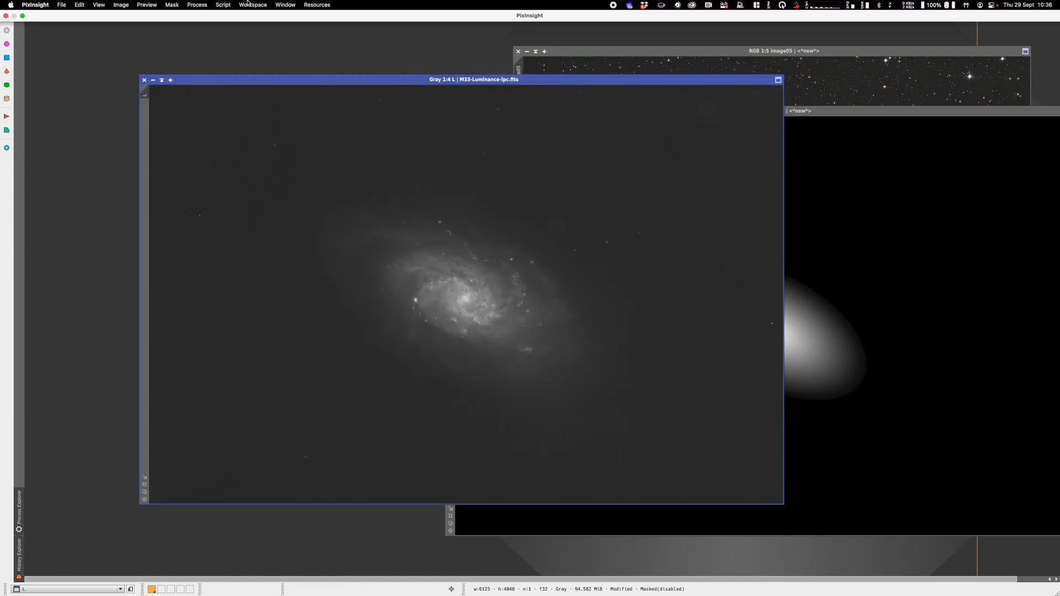
# Open the CurvesTransformation process for the unmasked luminance image.
pyautogui.click(198, 5)
pyautogui.moveTo(232, 17)
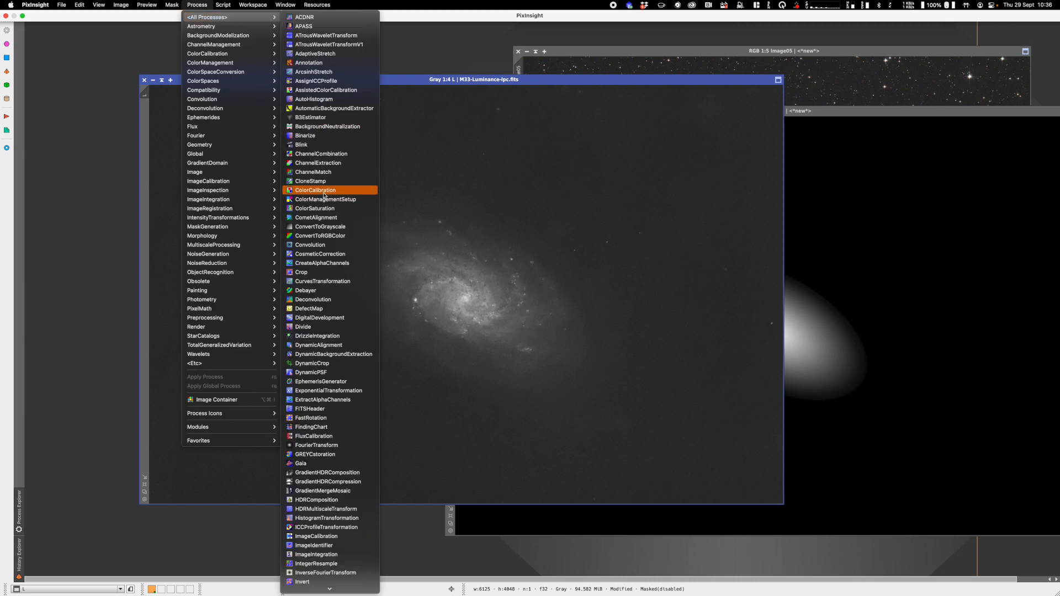
pyautogui.scroll(-2, 321, 365)
pyautogui.scroll(-1, 322, 364)
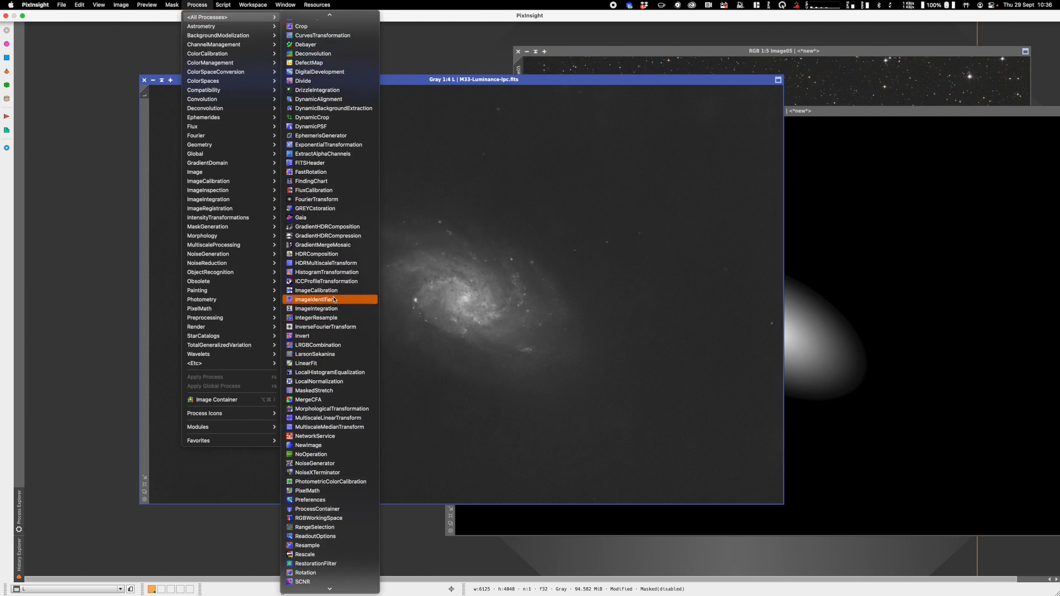
pyautogui.scroll(4, 333, 209)
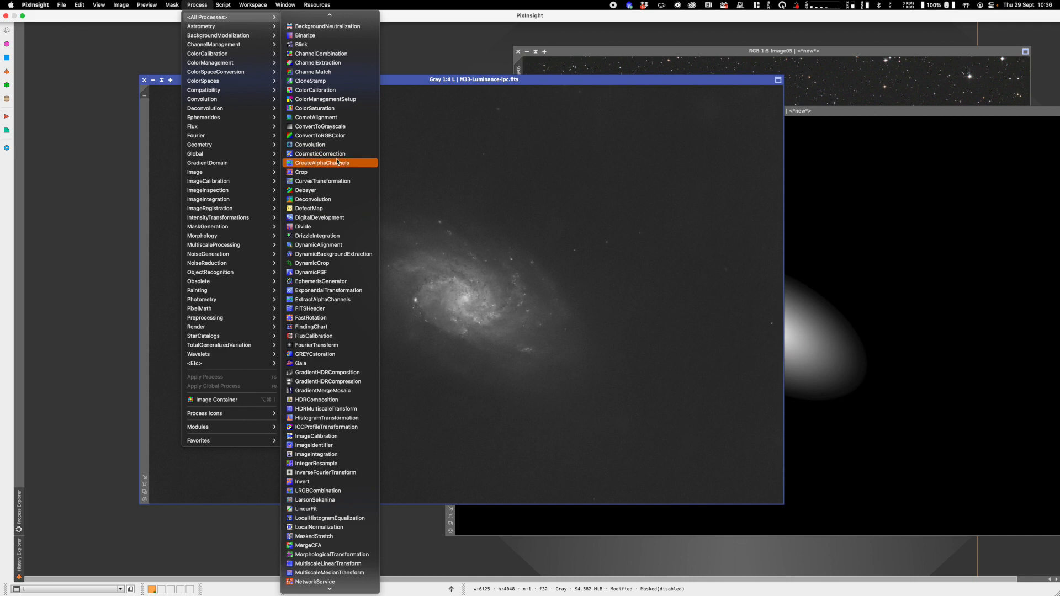
pyautogui.click(330, 181)
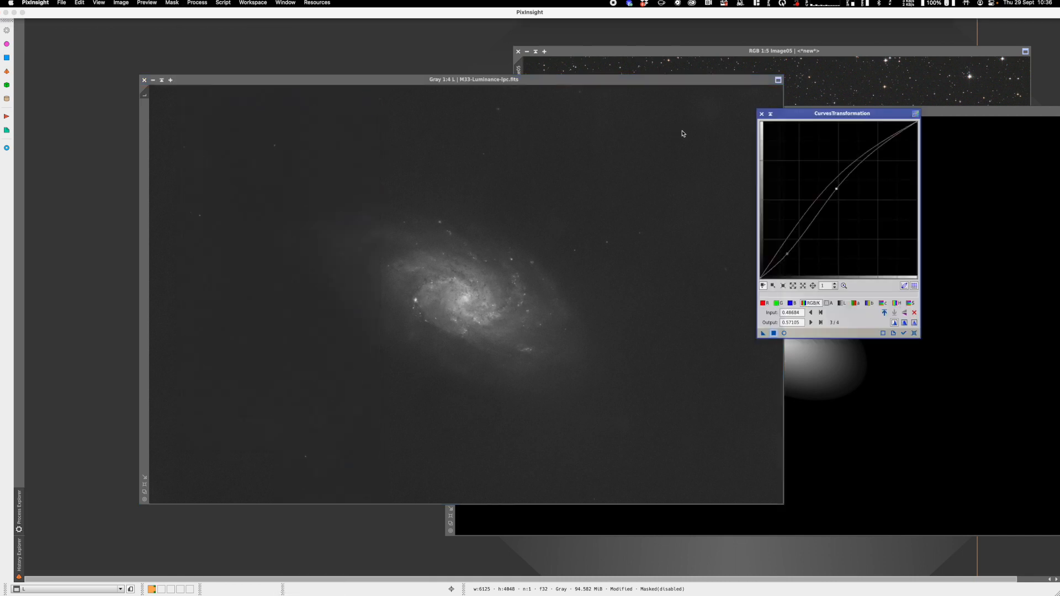
# Reset the curve and, using a real-time preview, shape an S-curve through about (0.16, 0.11) and (0.51, 0.53).
pyautogui.click(915, 333)
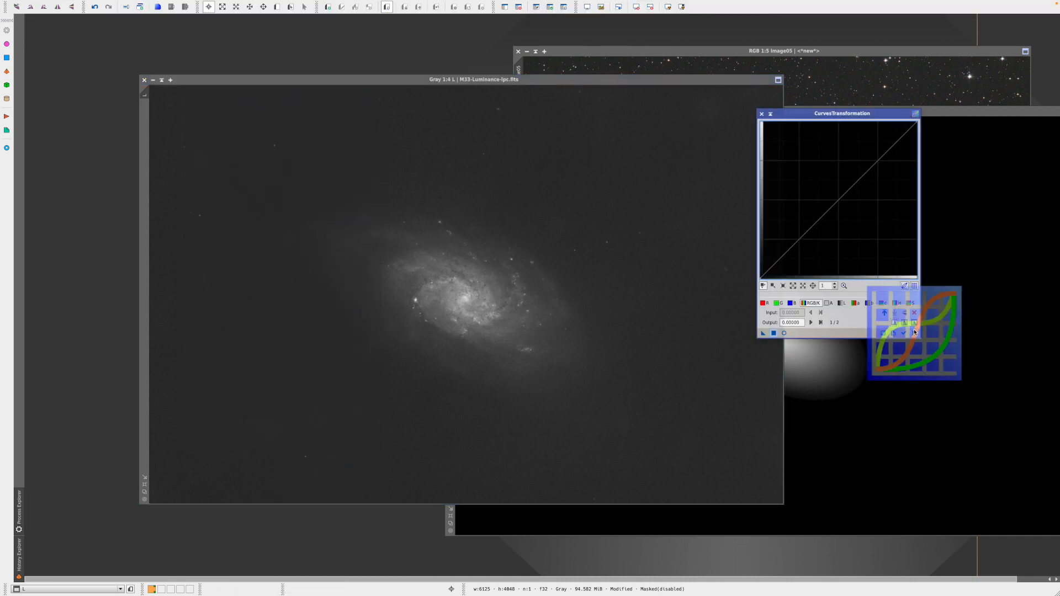
pyautogui.click(784, 333)
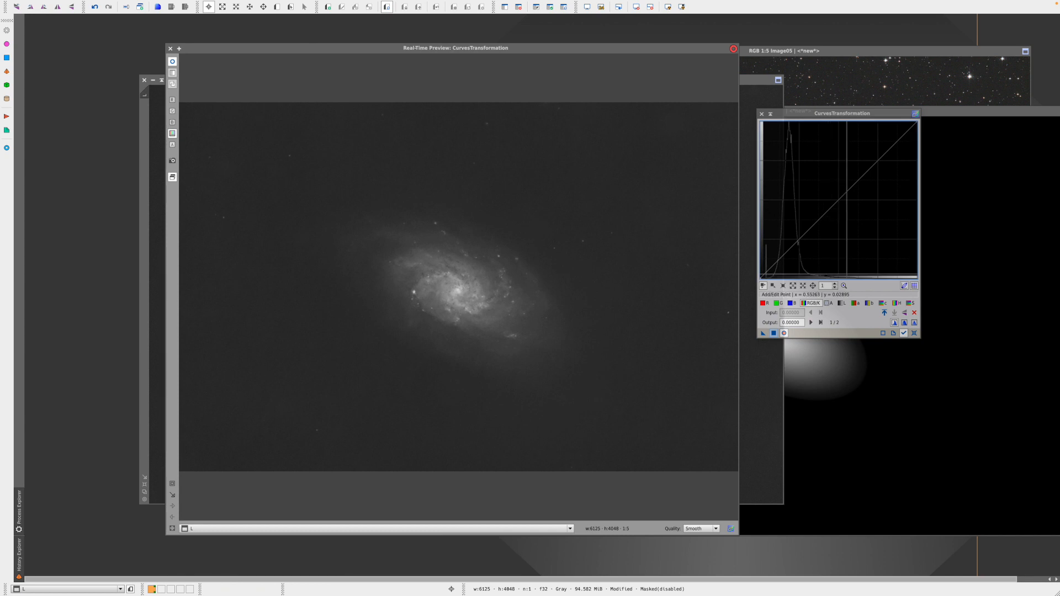
pyautogui.click(811, 305)
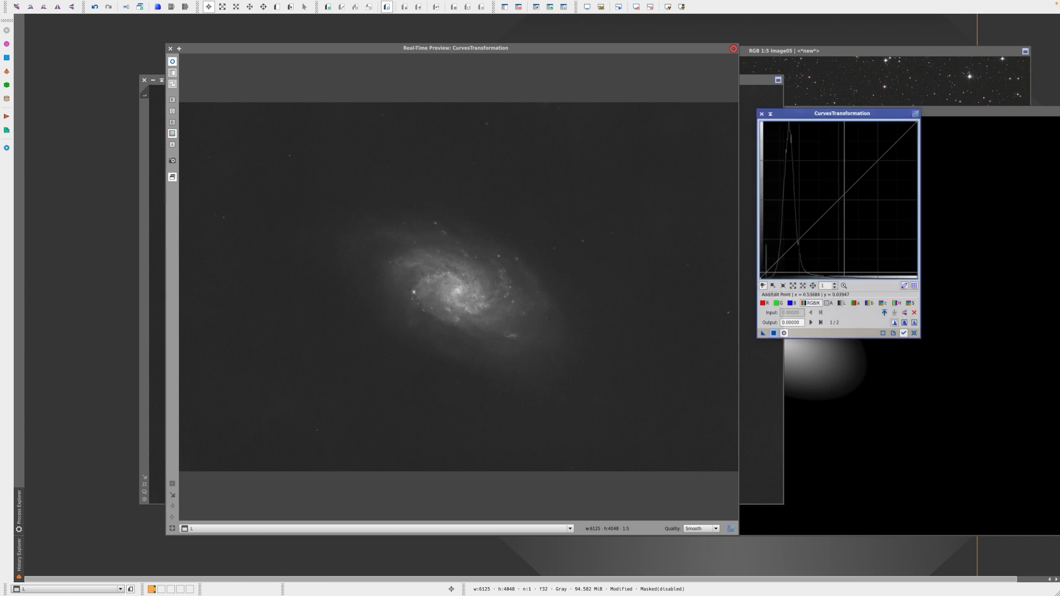
pyautogui.moveTo(840, 199); pyautogui.dragTo(840, 192)
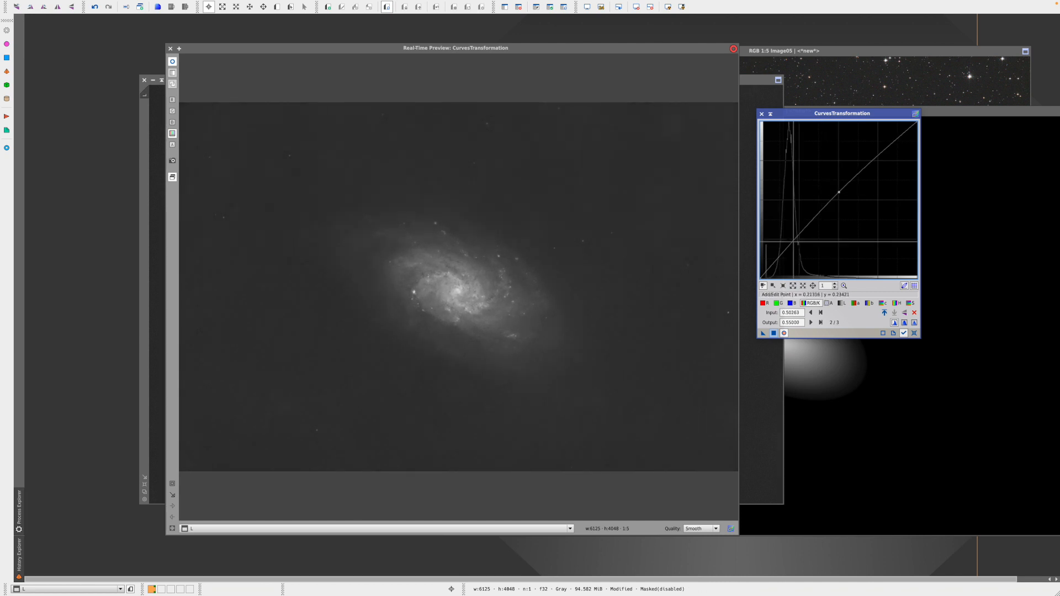
pyautogui.moveTo(783, 250); pyautogui.dragTo(785, 259)
pyautogui.moveTo(840, 192); pyautogui.dragTo(839, 193)
pyautogui.moveTo(785, 259); pyautogui.dragTo(786, 261)
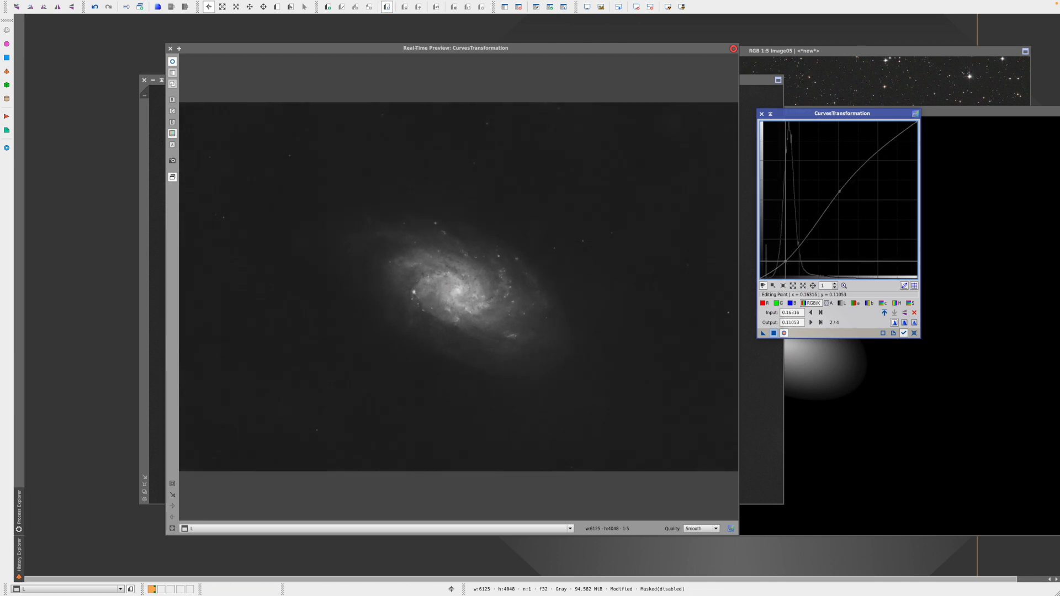
pyautogui.moveTo(838, 193); pyautogui.dragTo(840, 194)
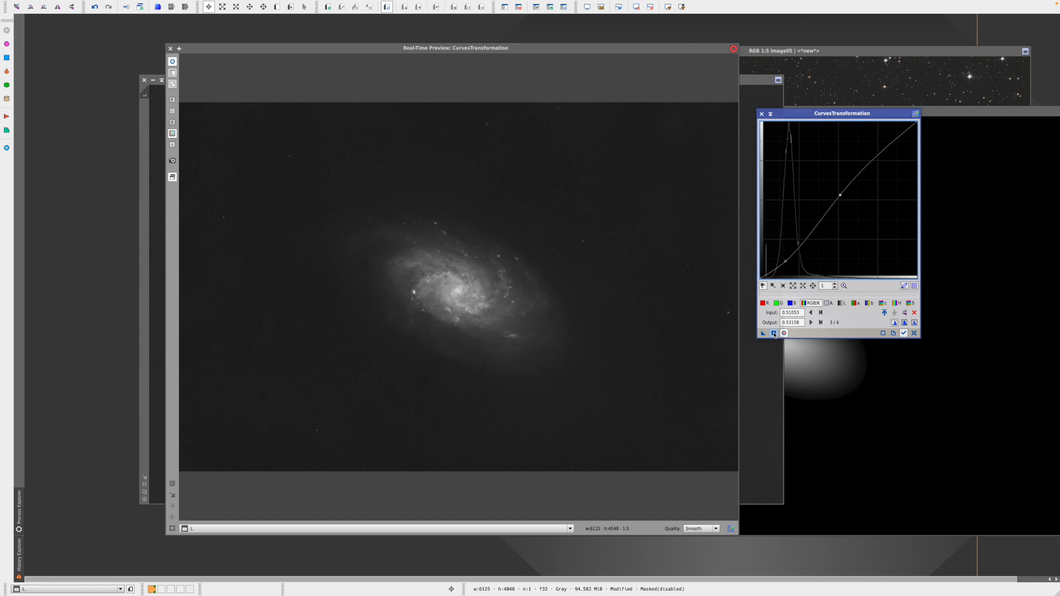
# Apply the S-curve to the luminance image, and close the real-time preview and CurvesTransformation.
pyautogui.click(774, 335)
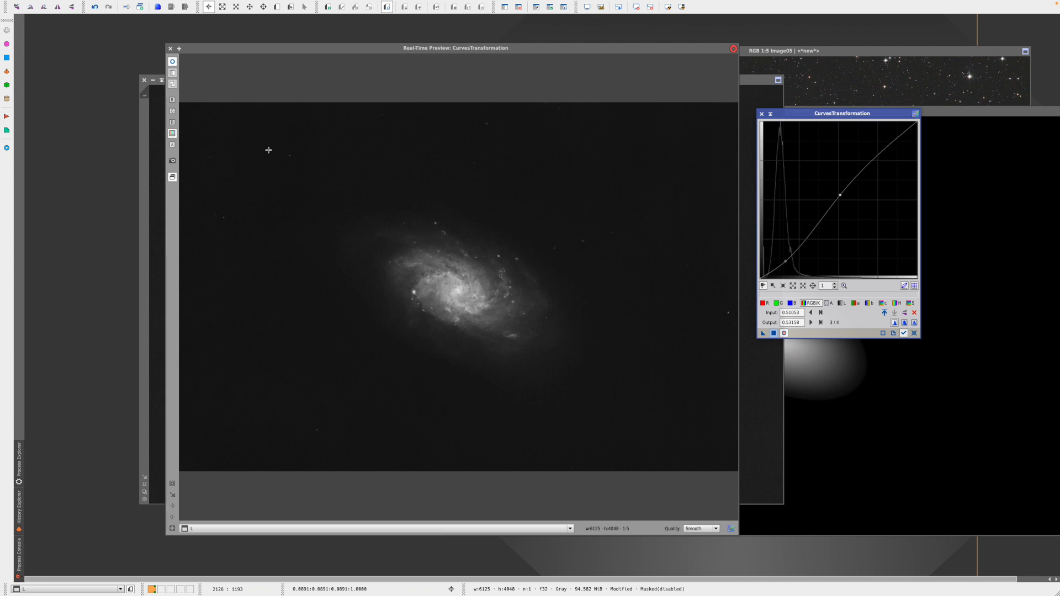
pyautogui.click(171, 49)
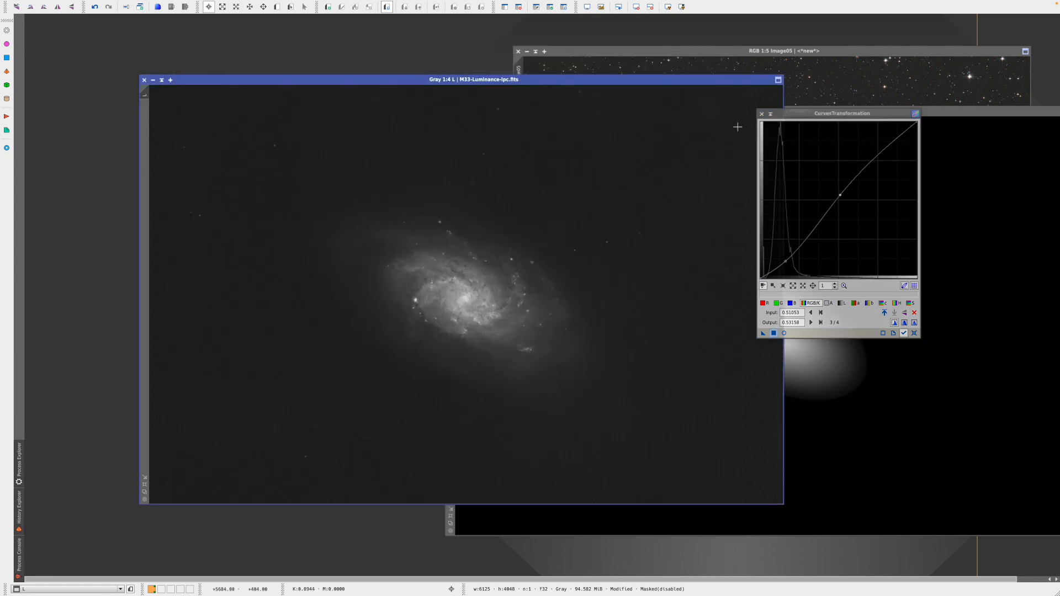
pyautogui.click(762, 113)
# Close the L_gm galaxy mask image and restore the L_stars image beside the luminance image.
pyautogui.moveTo(577, 83); pyautogui.dragTo(538, 88)
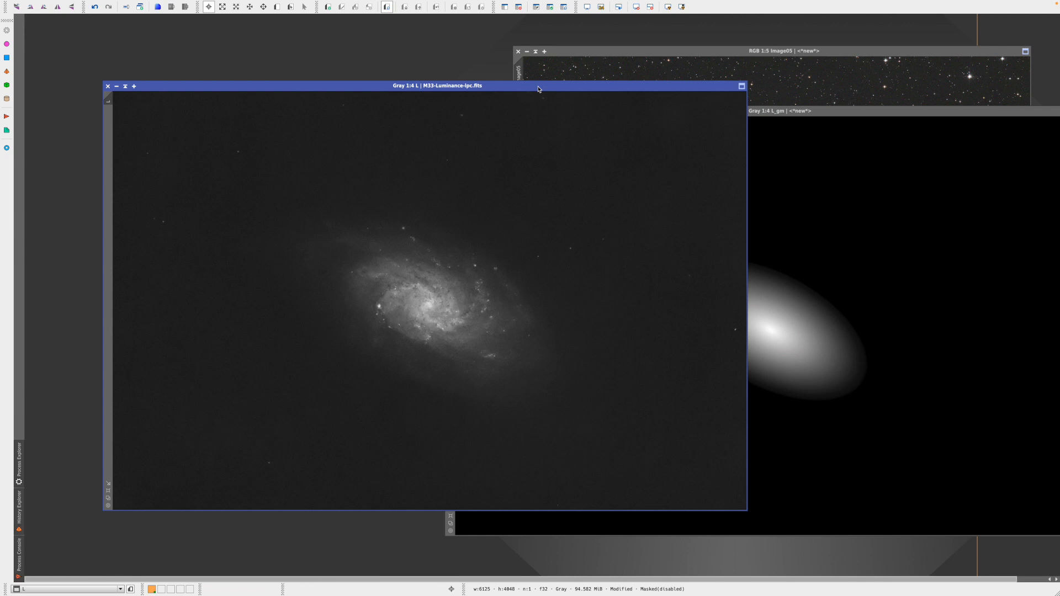
pyautogui.click(813, 119)
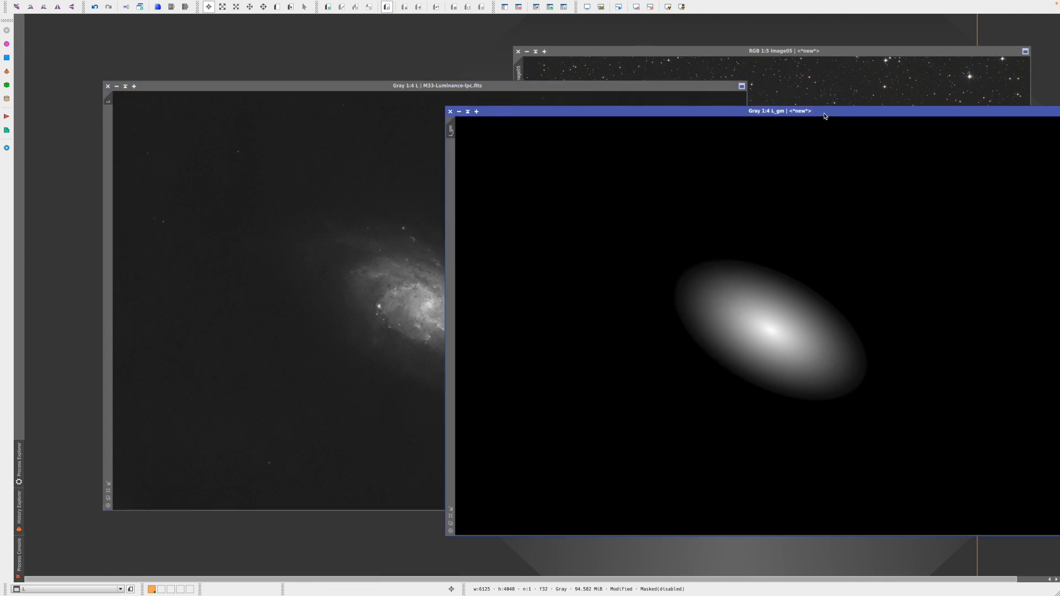
pyautogui.click(450, 113)
pyautogui.click(556, 316)
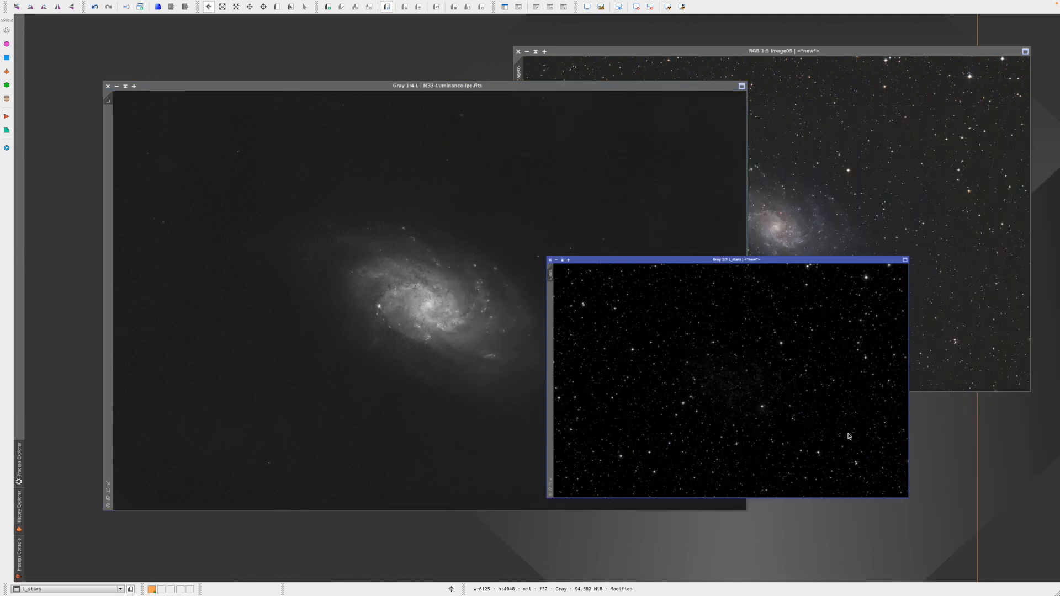
pyautogui.moveTo(699, 186); pyautogui.dragTo(699, 148)
# Open PixelMath and enter the expression 1.0 - ((1.0-L)*(1.0-L_stars)) to screen the stars back into the luminance.
pyautogui.moveTo(281, 3)
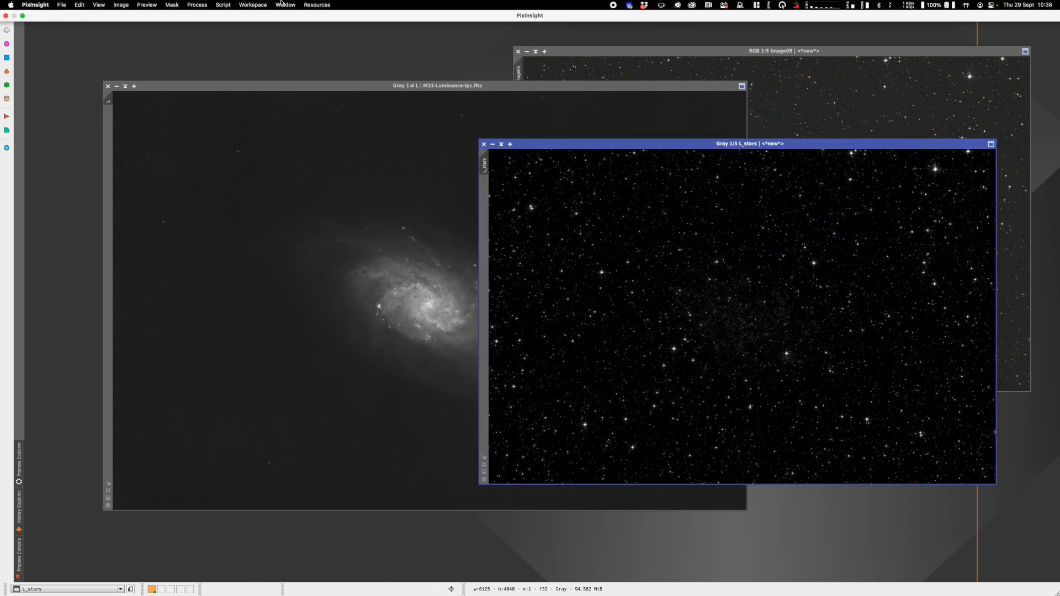
pyautogui.click(205, 4)
pyautogui.moveTo(208, 17)
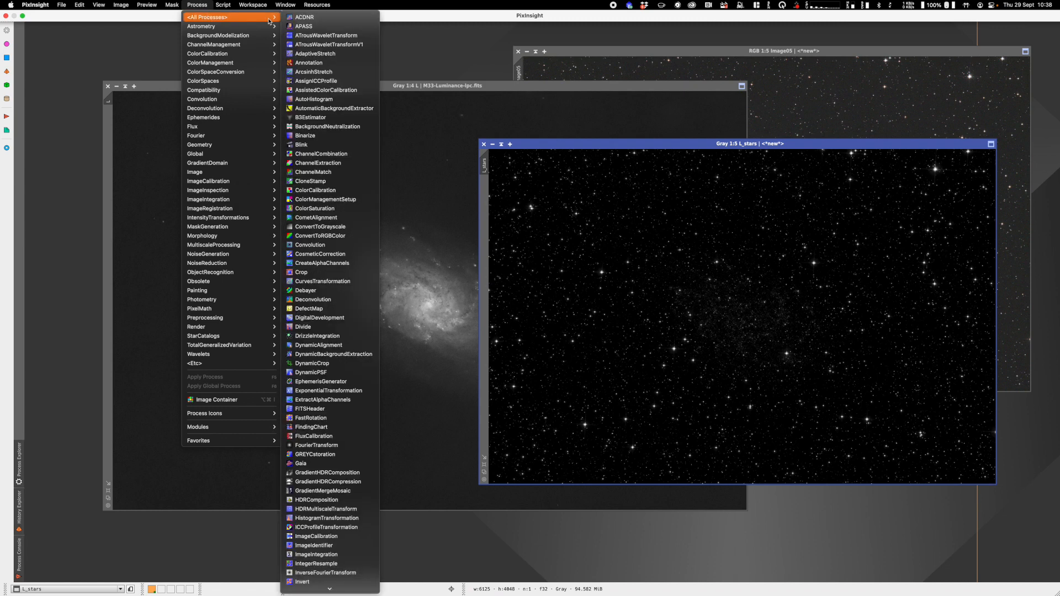
pyautogui.scroll(-5, 338, 227)
pyautogui.scroll(-3, 338, 226)
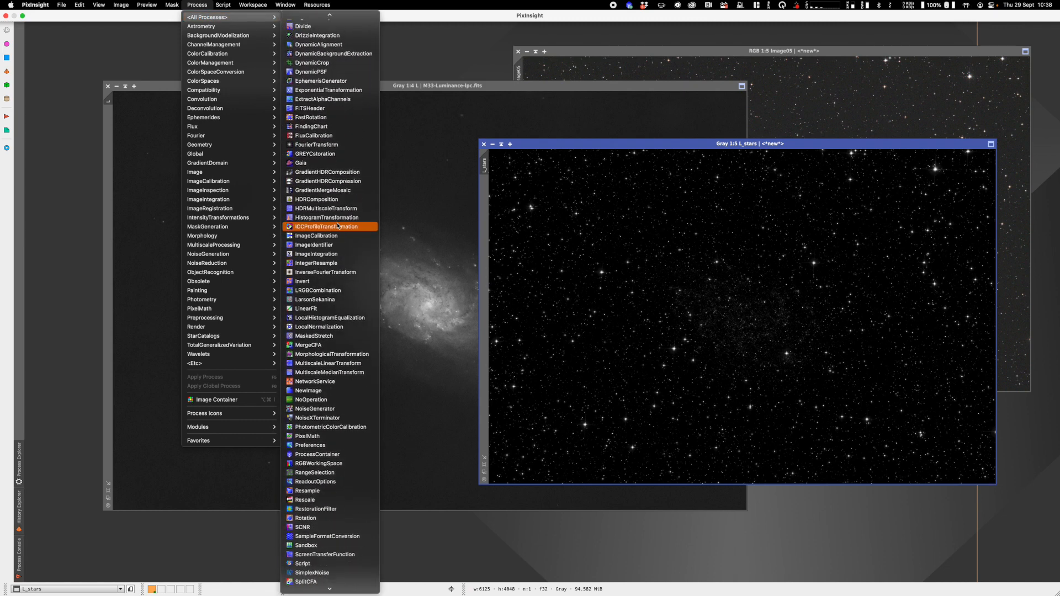
pyautogui.click(333, 440)
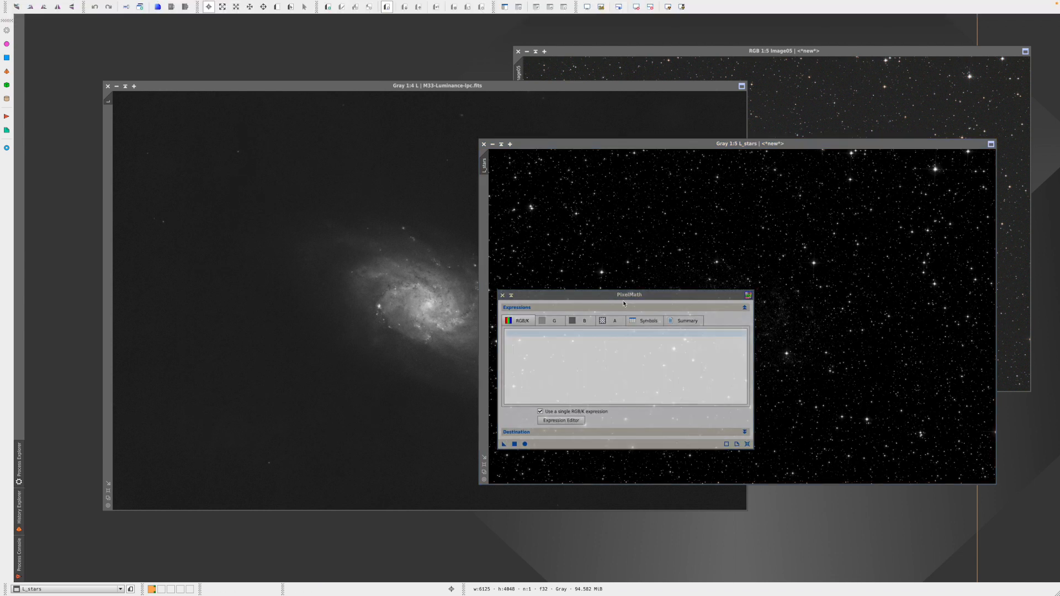
pyautogui.moveTo(639, 299); pyautogui.dragTo(688, 295)
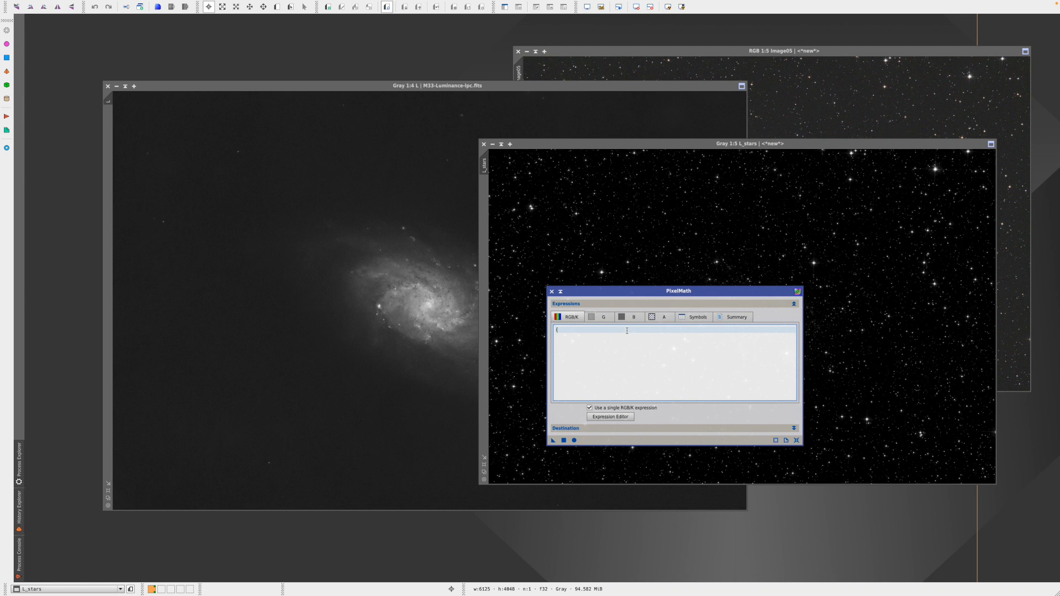
pyautogui.write('1.0-L)*(1.0-L_stars))')
pyautogui.press('Left')
pyautogui.press('Left')
pyautogui.press('Left')
pyautogui.press('Left')
pyautogui.press('Left')
pyautogui.press('Left')
pyautogui.press('Left')
pyautogui.write('(1.0 -')
# Set PixelMath to create a new image, execute the expression and close the process.
pyautogui.click(606, 430)
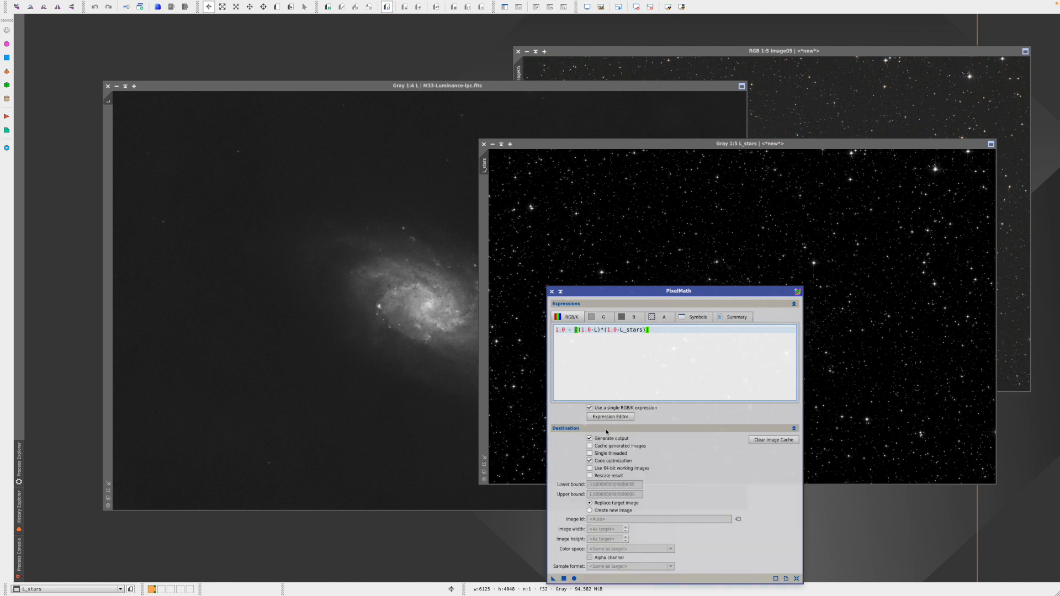
pyautogui.click(589, 511)
pyautogui.moveTo(680, 293); pyautogui.dragTo(744, 161)
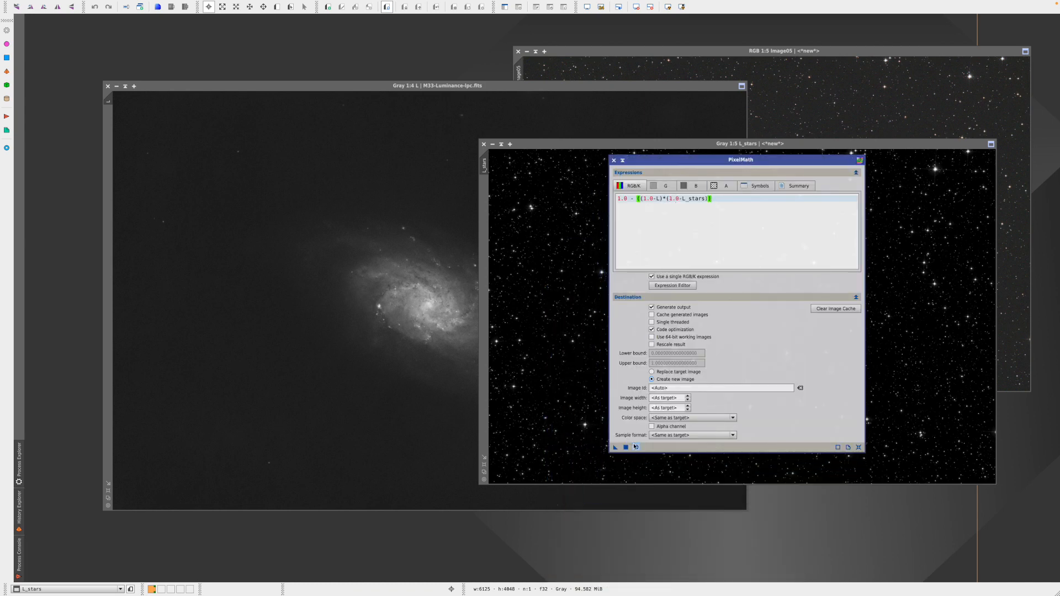
pyautogui.click(626, 448)
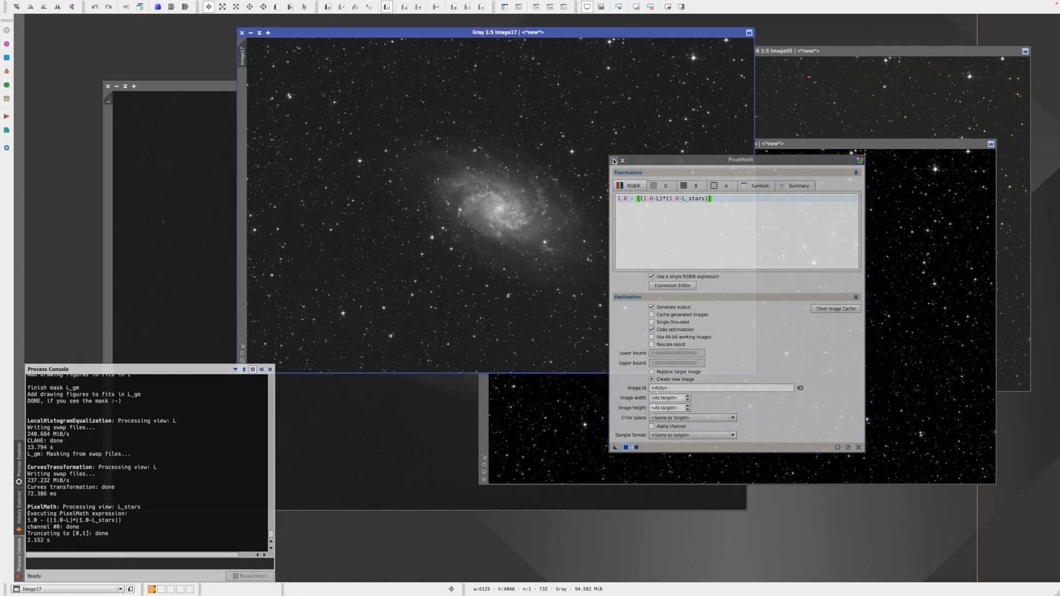
pyautogui.click(614, 160)
# Inspect the recombined luminance image, iconize the L and L_stars images, and move the new image clear of the RGB image.
pyautogui.scroll(-1, 533, 38)
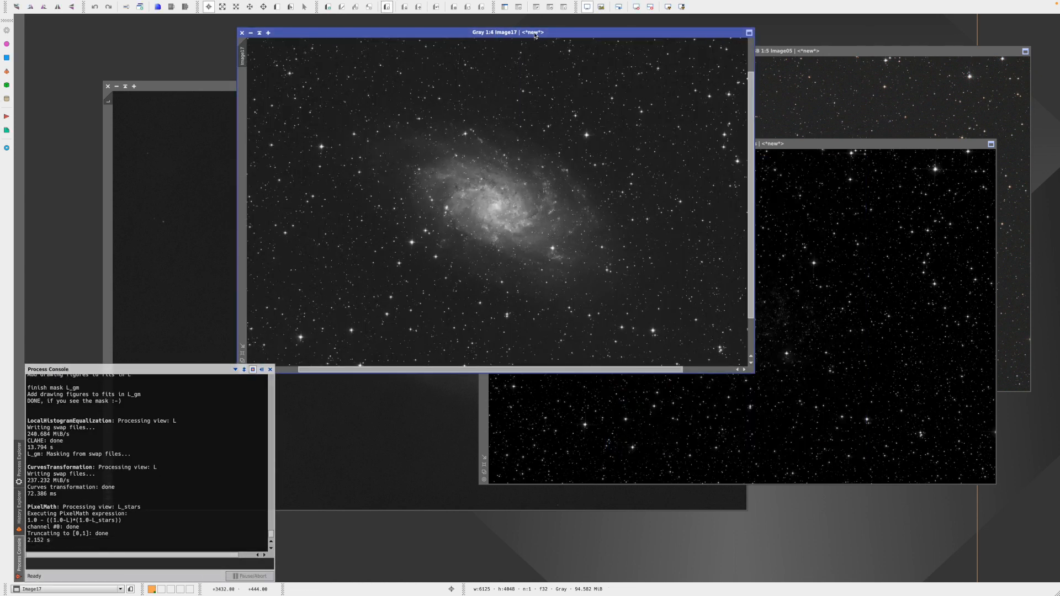
pyautogui.moveTo(532, 34); pyautogui.dragTo(524, 61)
pyautogui.scroll(4, 503, 155)
pyautogui.scroll(-2, 503, 156)
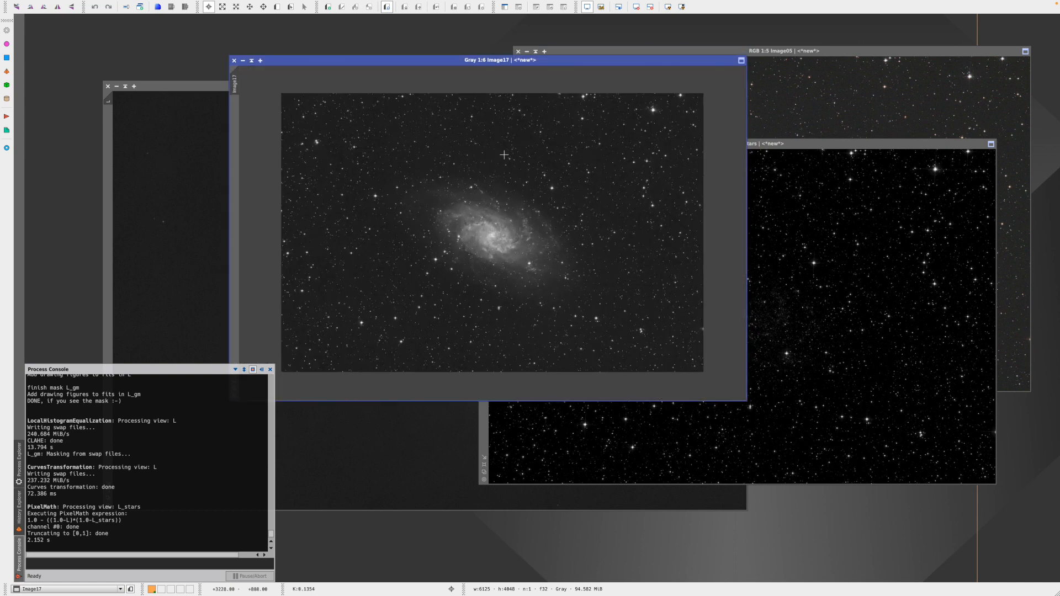
pyautogui.click(122, 86)
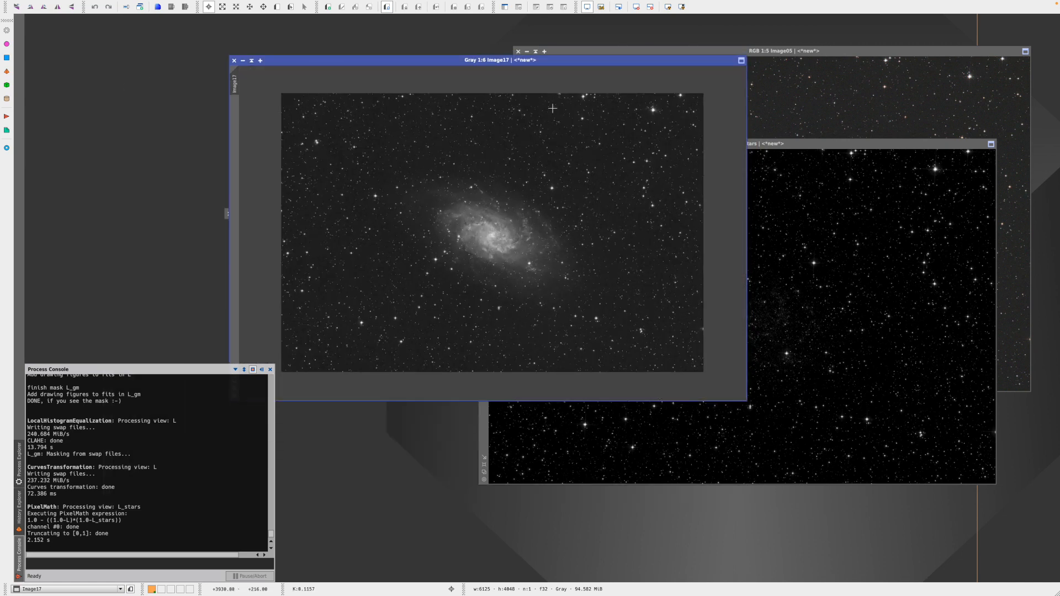
pyautogui.click(809, 146)
pyautogui.doubleClick(499, 143)
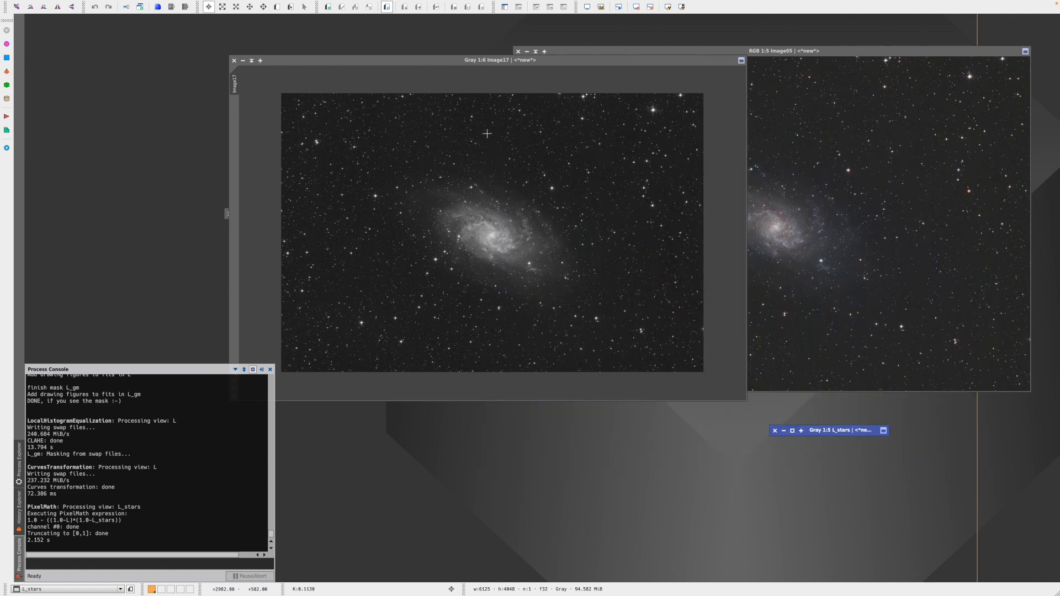
pyautogui.moveTo(403, 60); pyautogui.dragTo(438, 122)
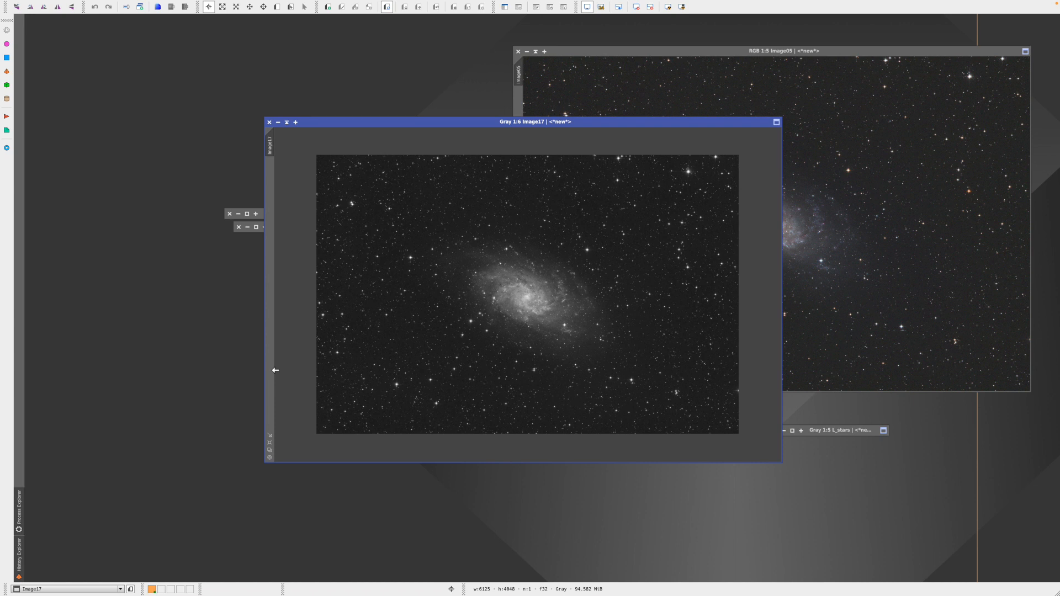
pyautogui.moveTo(275, 370); pyautogui.dragTo(221, 401)
# Open LRGBCombination and disable its R, G and B source channels, leaving only L enabled.
pyautogui.click(196, 5)
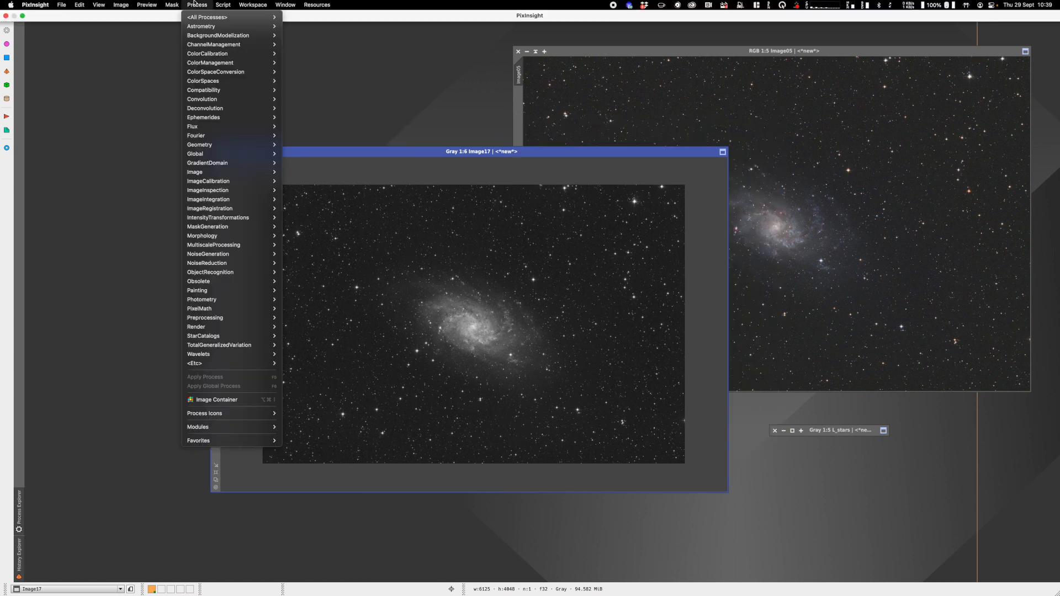
pyautogui.moveTo(238, 17)
pyautogui.scroll(-5, 312, 189)
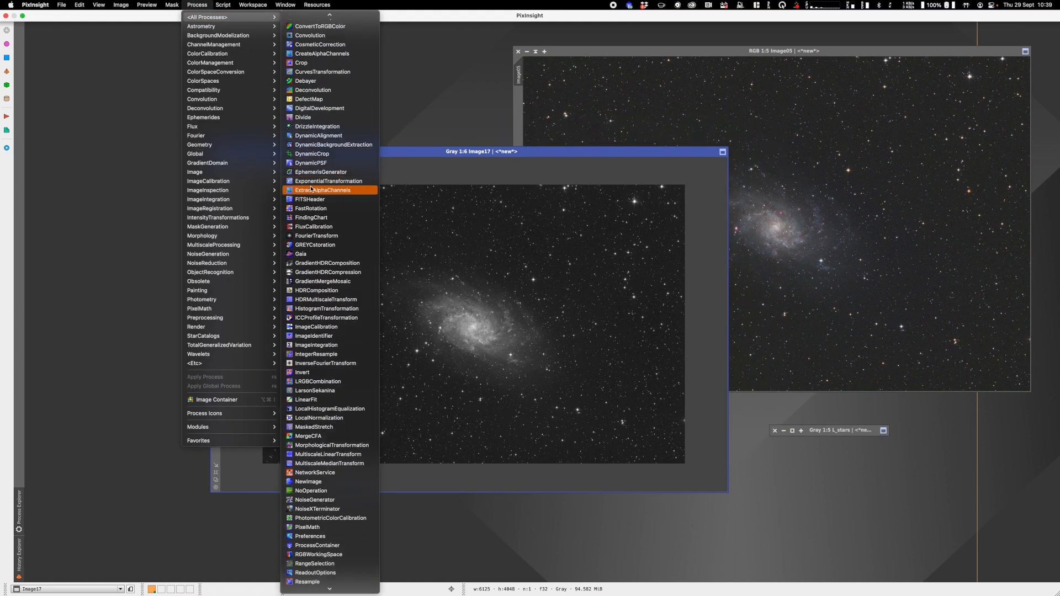
pyautogui.click(321, 381)
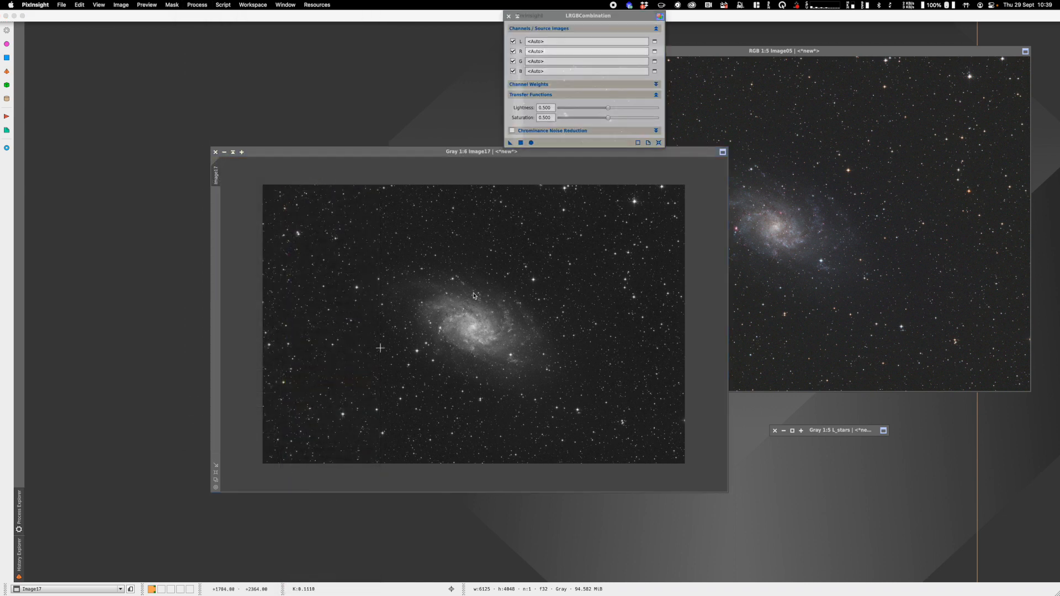
pyautogui.moveTo(593, 17); pyautogui.dragTo(847, 333)
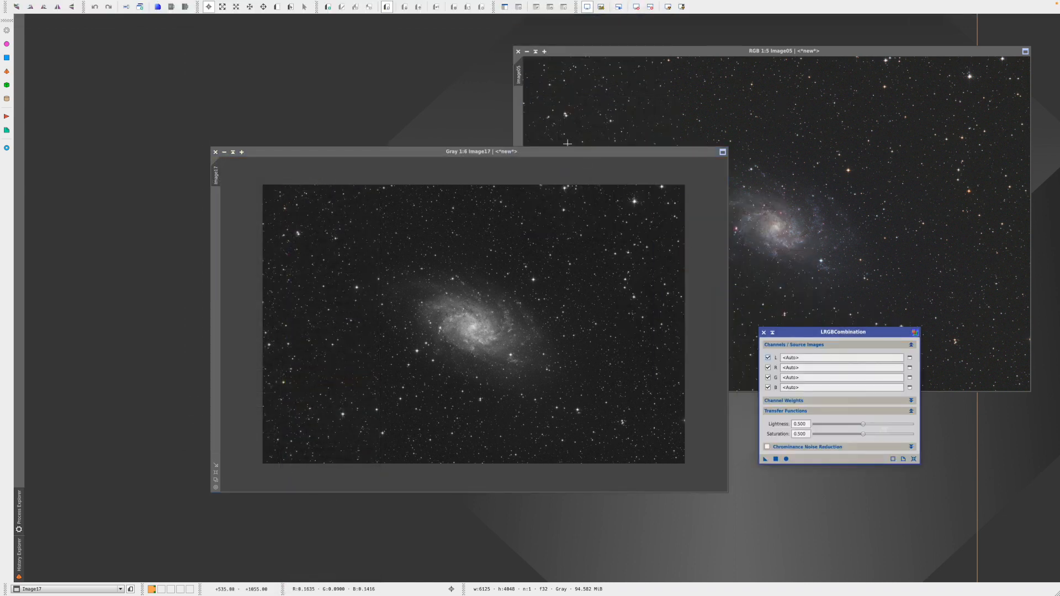
pyautogui.moveTo(546, 152); pyautogui.dragTo(468, 157)
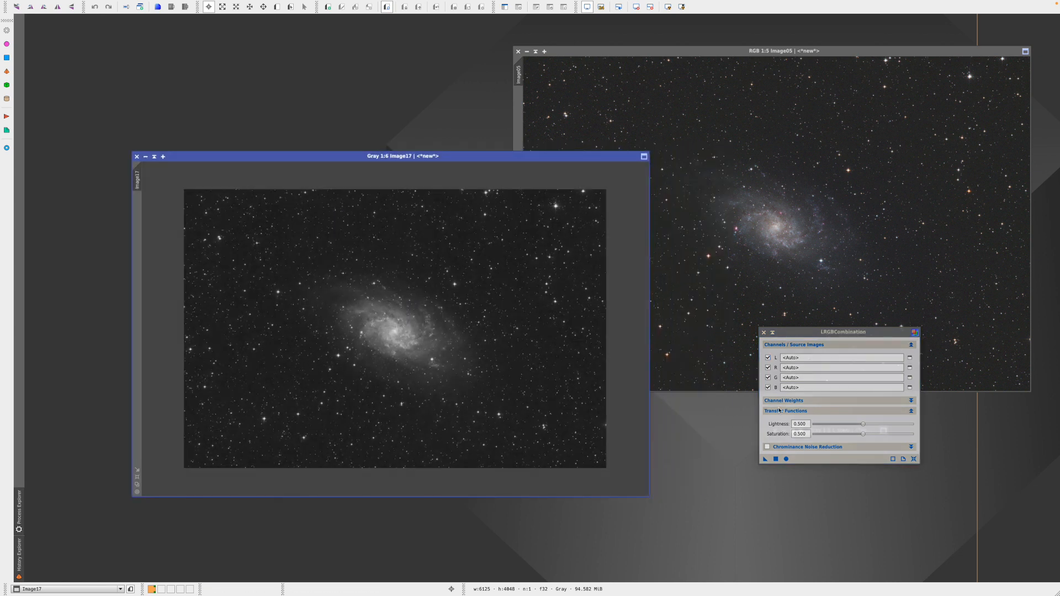
pyautogui.click(768, 368)
pyautogui.click(768, 377)
pyautogui.click(768, 387)
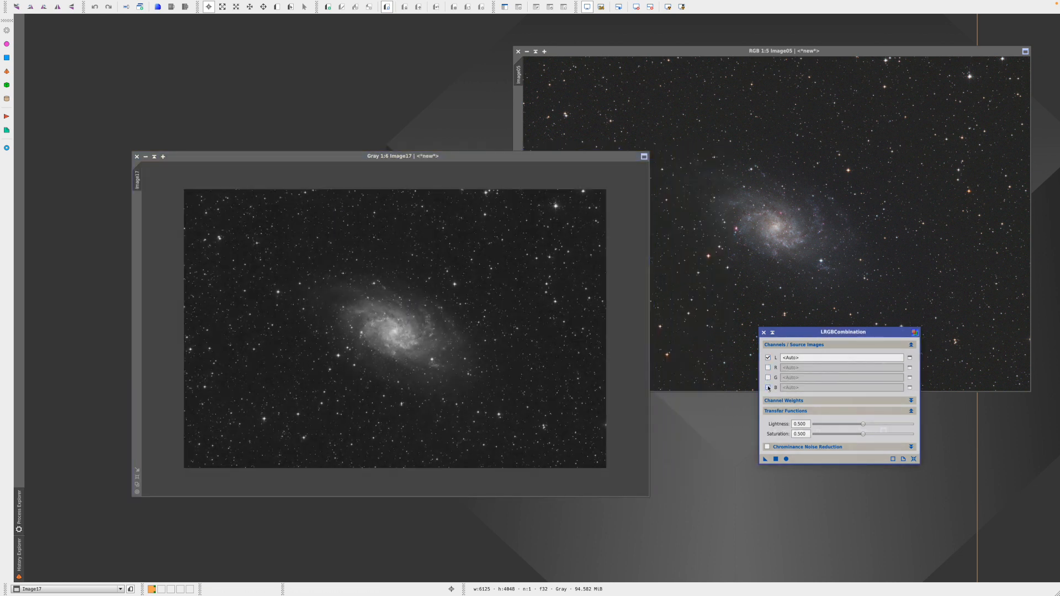
# Rename the recombined luminance image to LwithStars.
pyautogui.click(812, 359)
pyautogui.doubleClick(139, 179)
pyautogui.write('LwithStars')
pyautogui.press('Return')
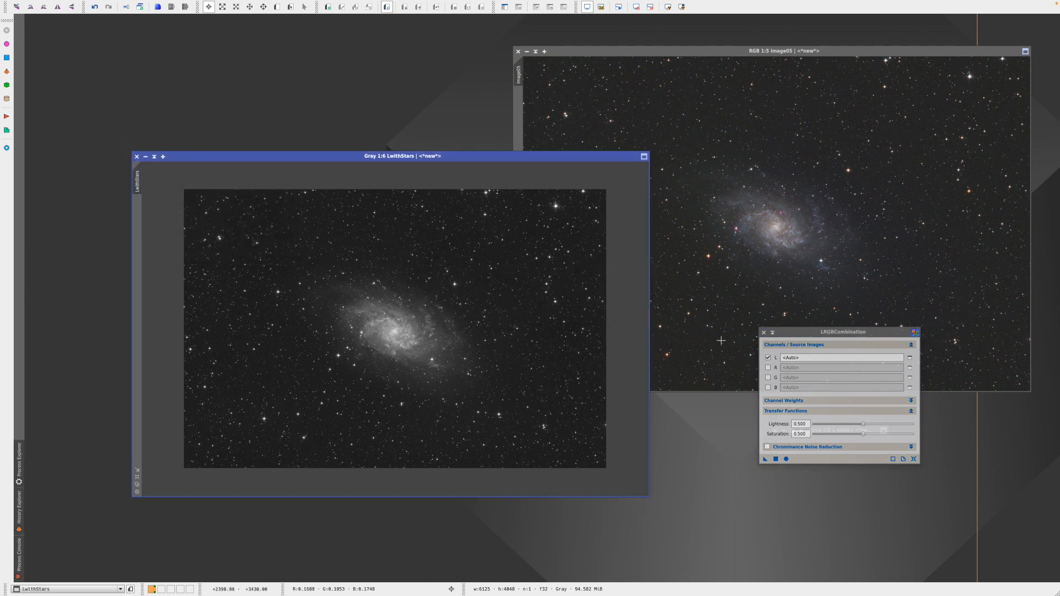
# Set LwithStars as the L source image and apply LRGBCombination to the RGB image.
pyautogui.click(815, 358)
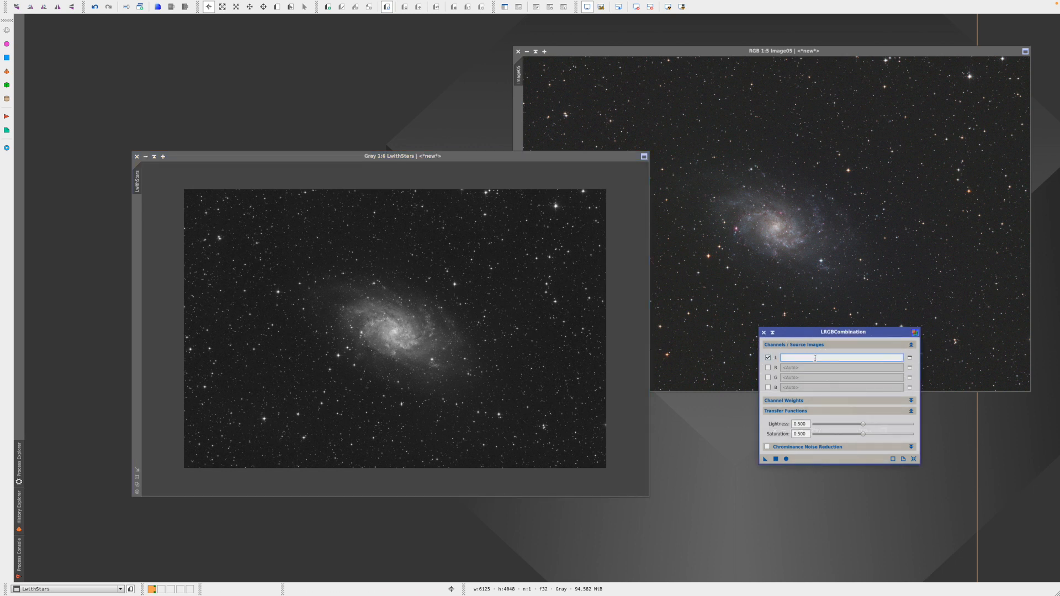
pyautogui.write('LwithStars')
pyautogui.moveTo(500, 158); pyautogui.dragTo(437, 166)
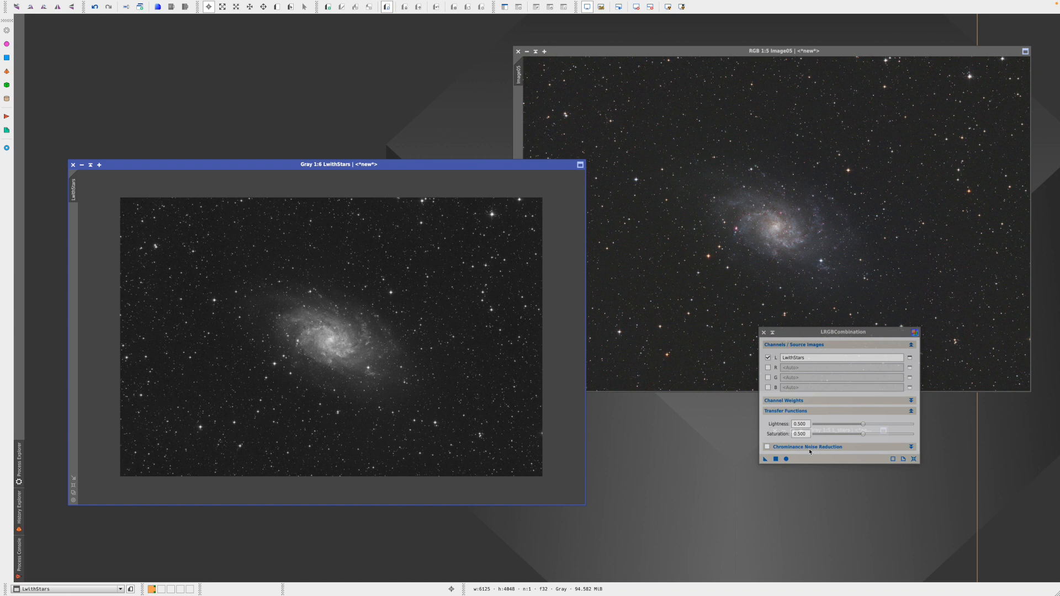
pyautogui.moveTo(713, 54); pyautogui.dragTo(438, 45)
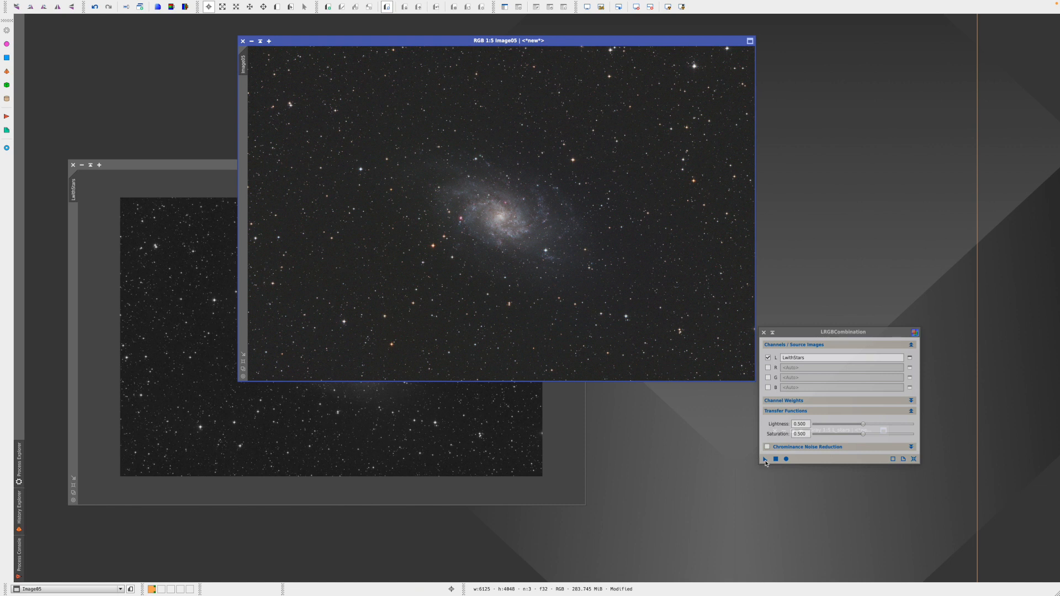
pyautogui.moveTo(765, 462); pyautogui.dragTo(541, 284)
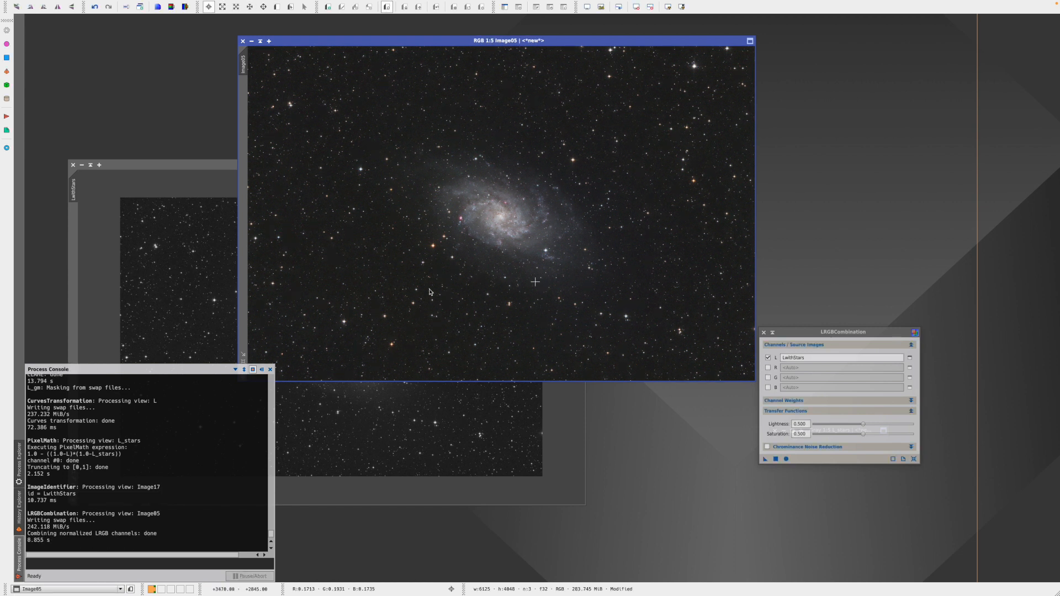
# Close the process console and compare the galaxy detail in the RGB image with and without the LRGBCombination by undoing and redoing it.
pyautogui.click(270, 369)
pyautogui.moveTo(543, 41); pyautogui.dragTo(481, 42)
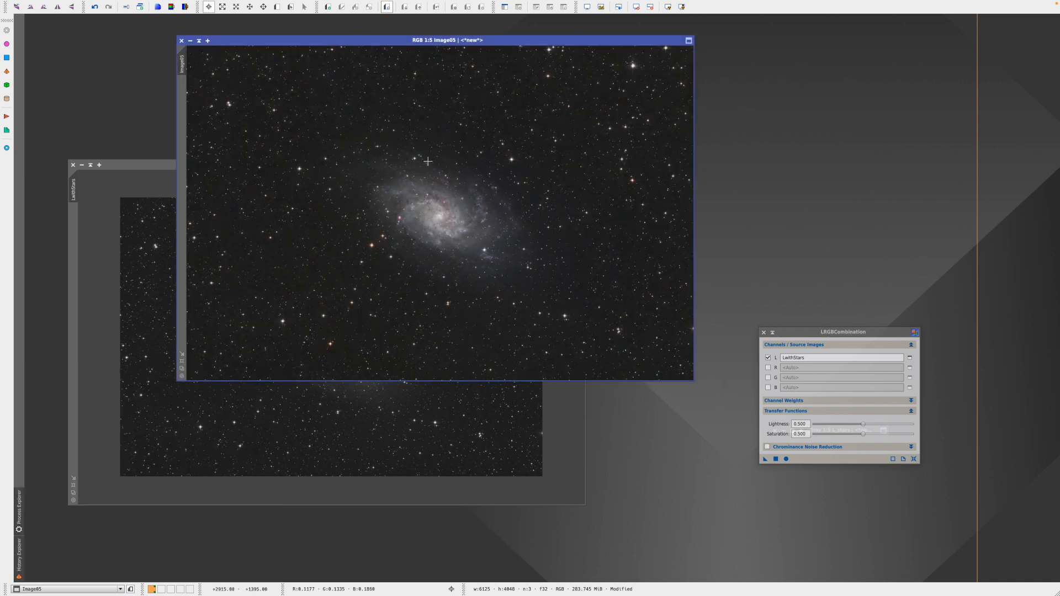
pyautogui.scroll(1, 479, 196)
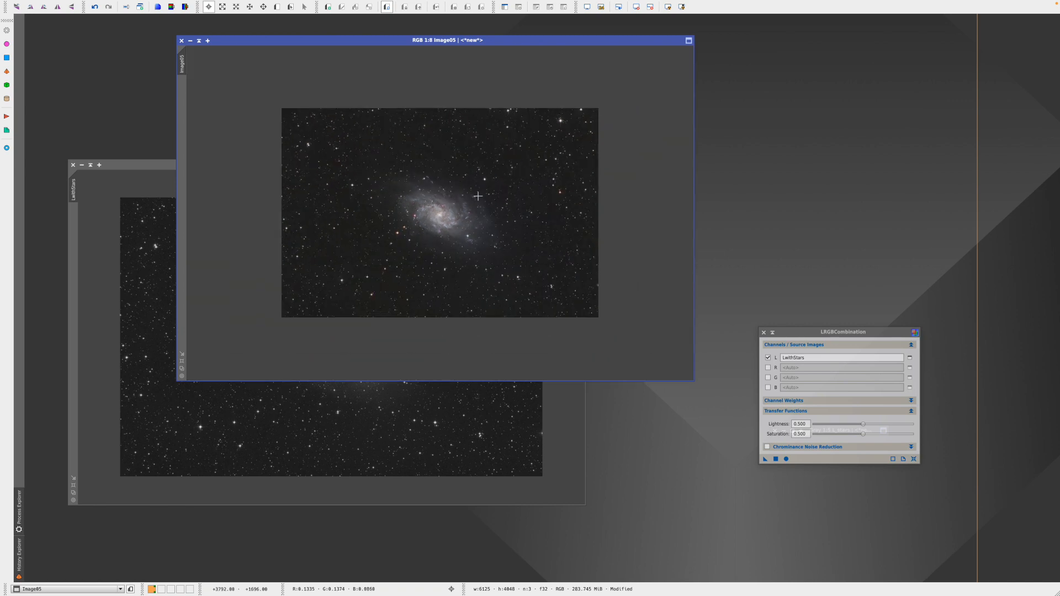
pyautogui.scroll(1, 478, 196)
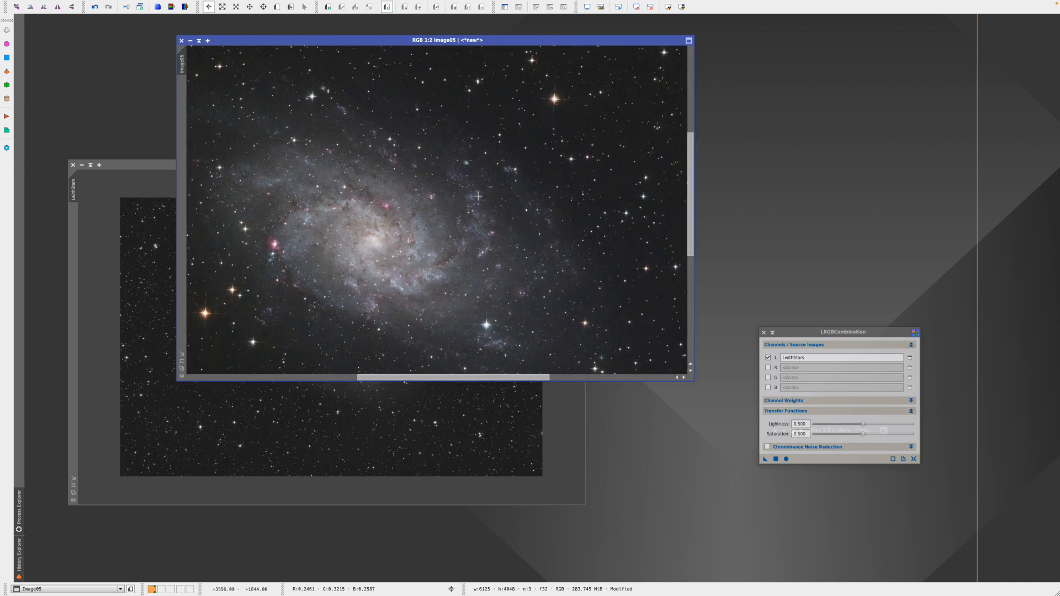
pyautogui.click(97, 7)
pyautogui.click(93, 8)
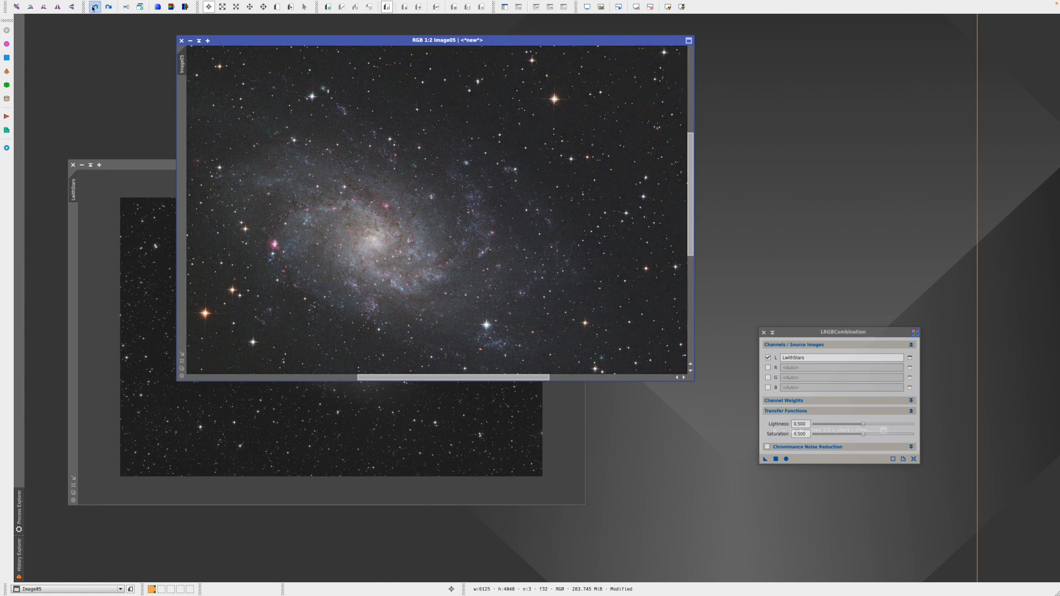
pyautogui.click(109, 7)
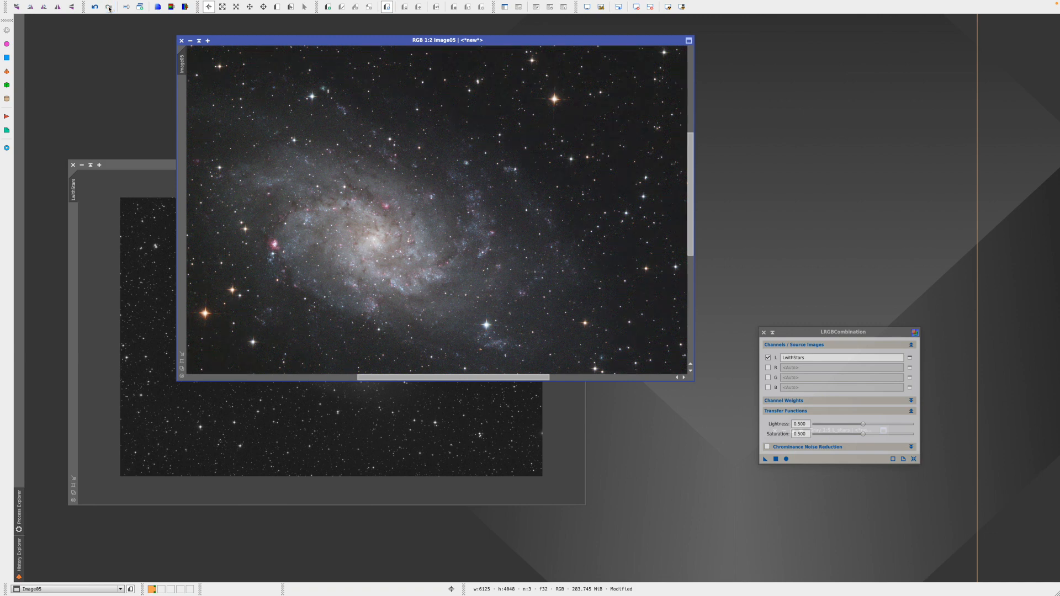
pyautogui.click(95, 7)
# Review the LwithStars luminance image, close it, and reposition the combined RGB image with the whole galaxy field in view.
pyautogui.click(170, 165)
pyautogui.moveTo(170, 165); pyautogui.dragTo(240, 165)
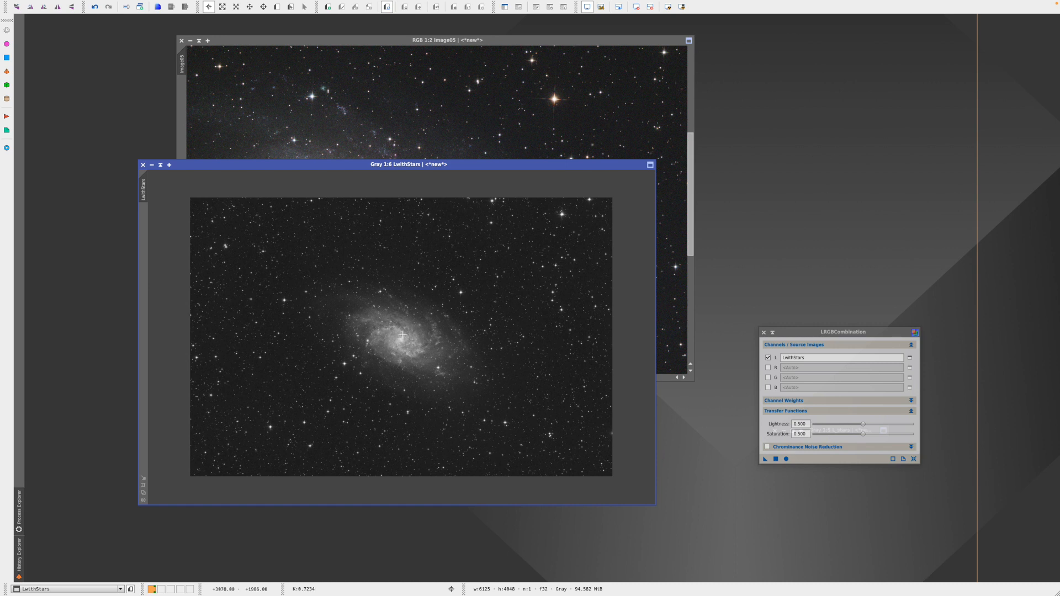
pyautogui.click(403, 41)
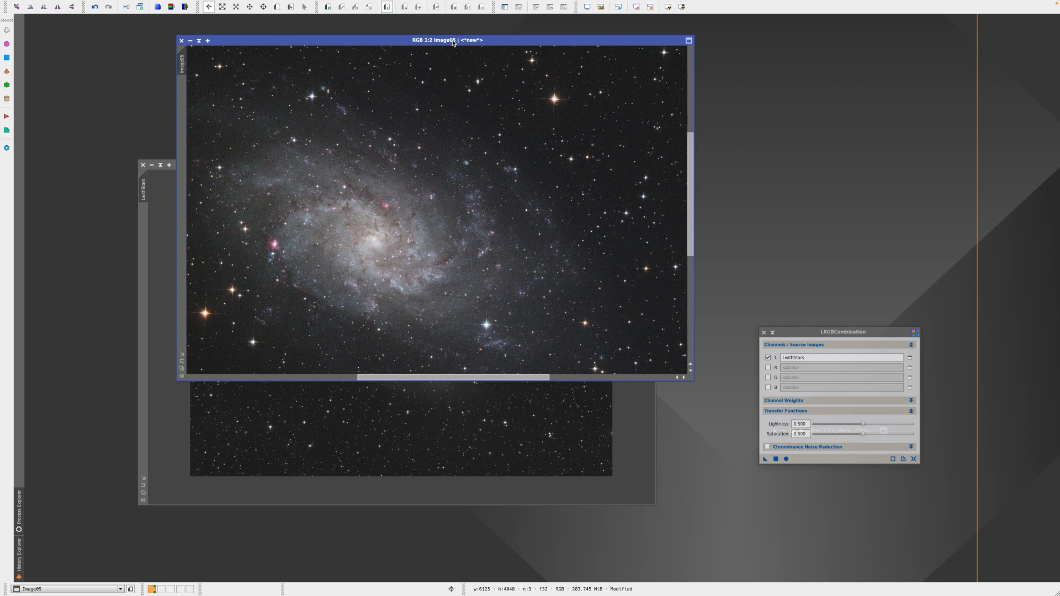
pyautogui.moveTo(452, 43); pyautogui.dragTo(467, 55)
pyautogui.scroll(-3, 438, 225)
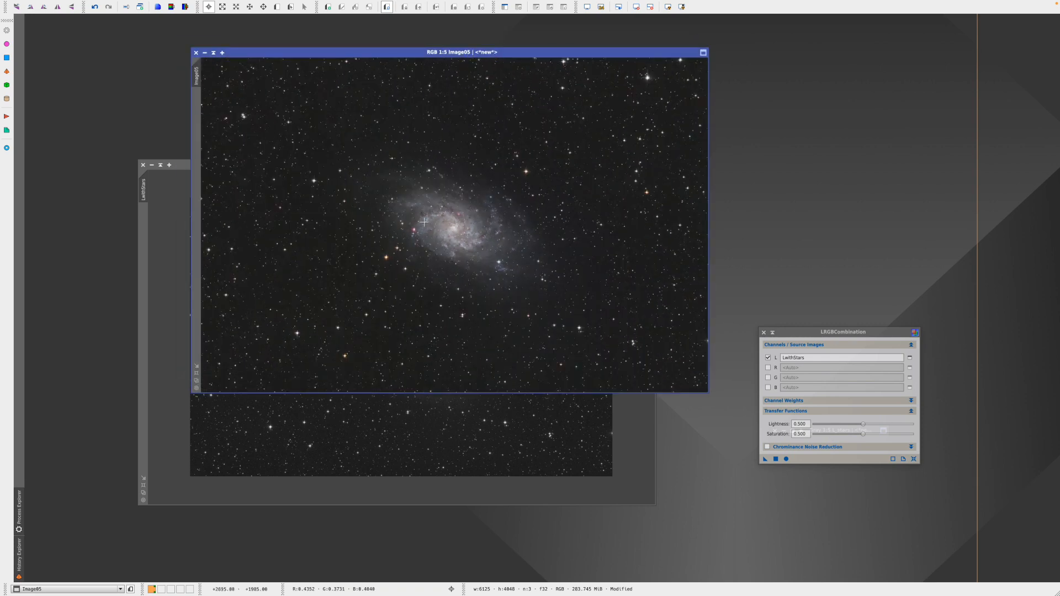
pyautogui.click(143, 165)
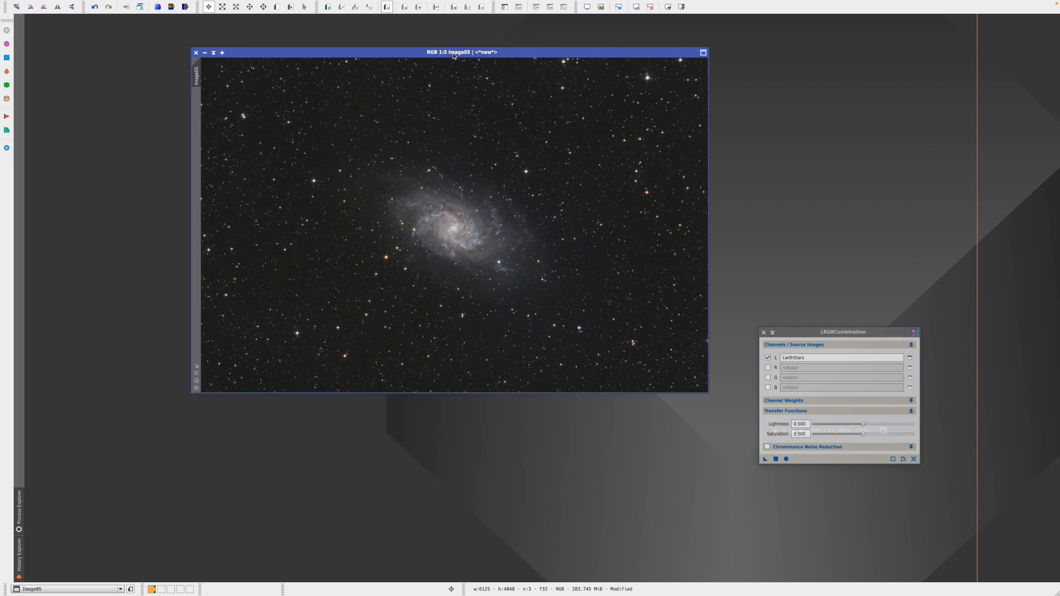
pyautogui.moveTo(469, 53); pyautogui.dragTo(456, 64)
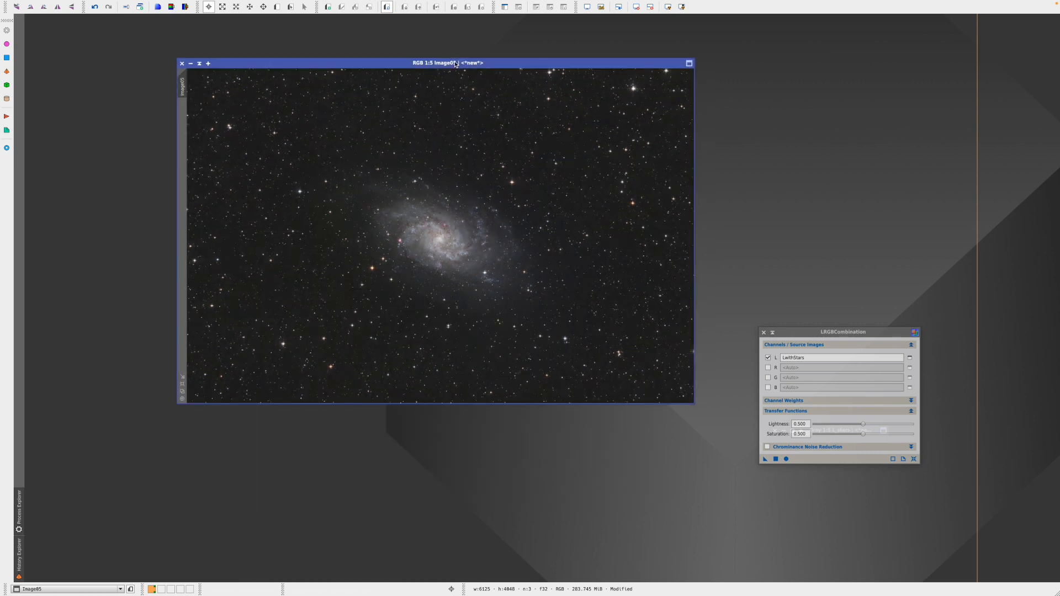